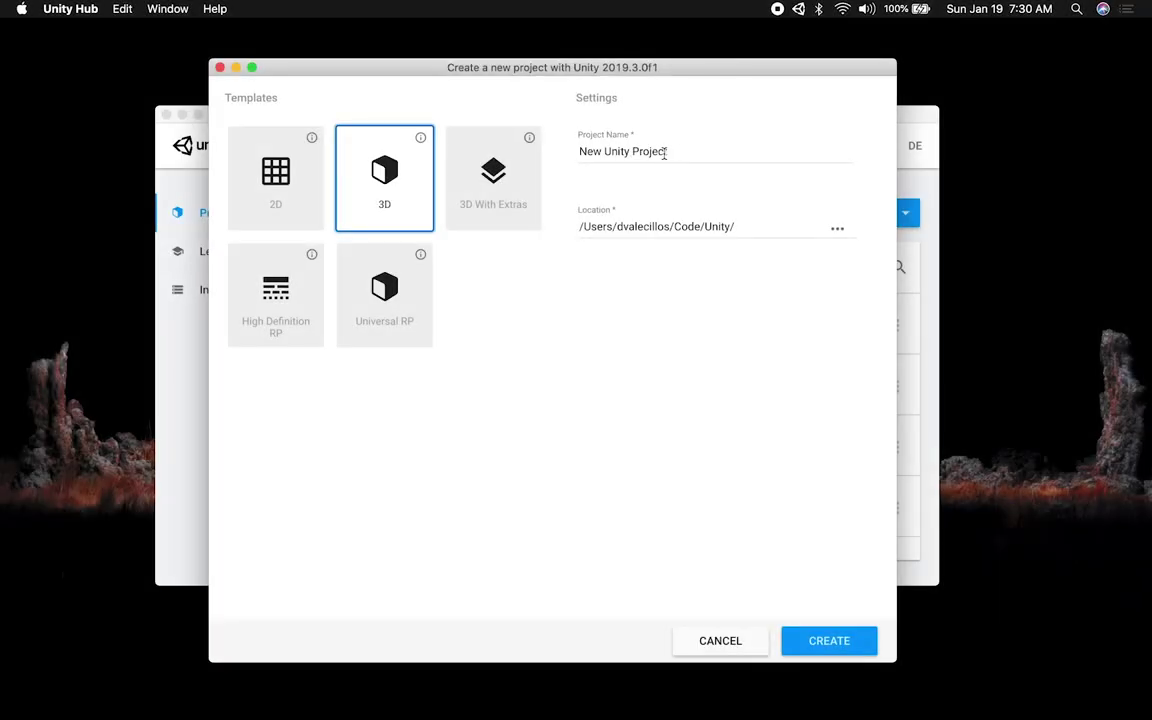
- Replace the default project name with XRInteractionDemo
triple_click(661, 152)
text(XRInteractionDemo)
- Create the XRInteractionDemo project, then find AR Foundation in Package Manager and install version 3.0.1
click(708, 227)
click(829, 645)
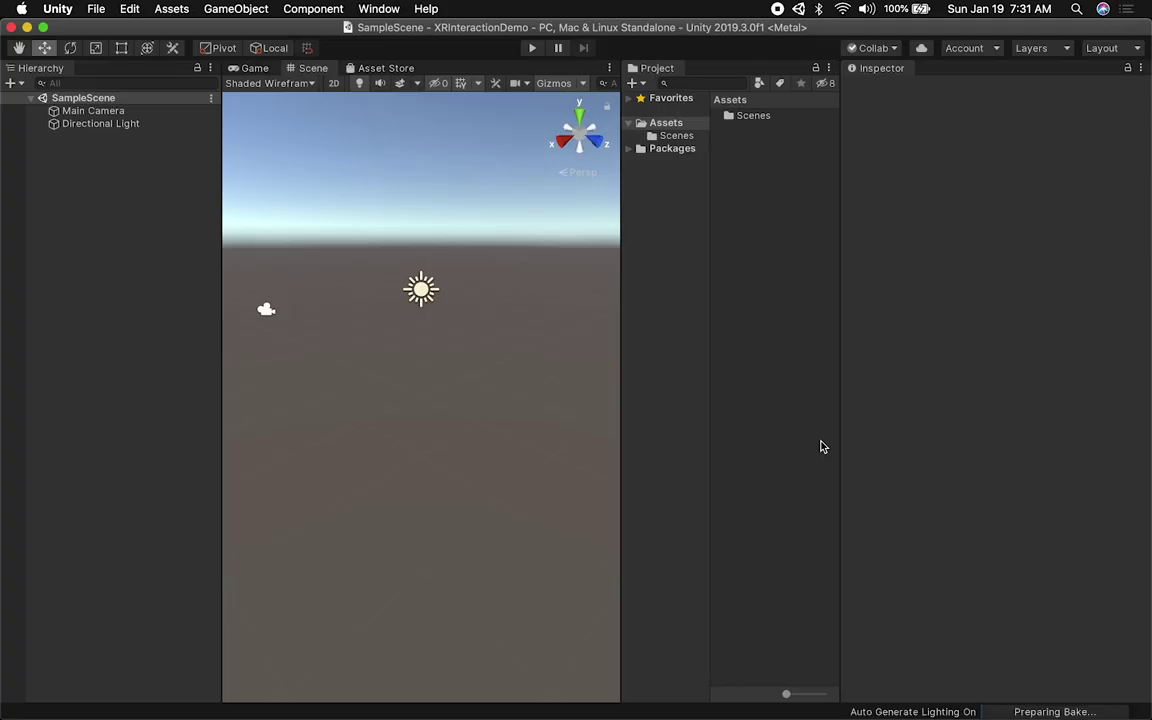
click(386, 9)
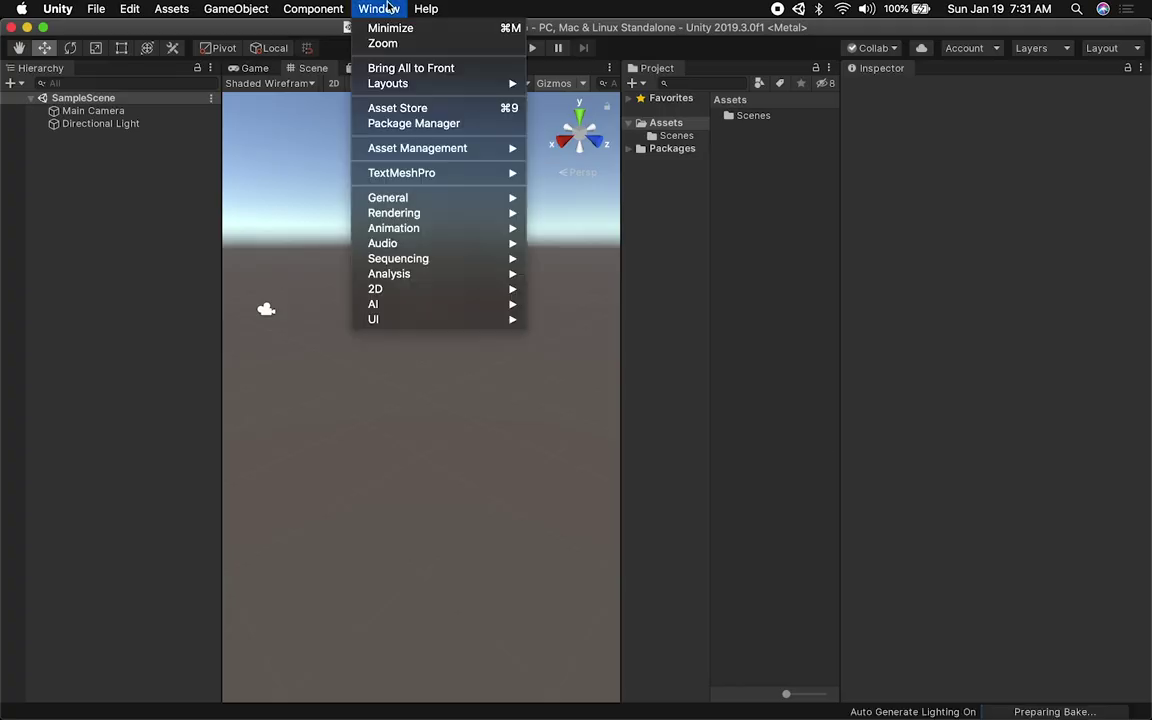
click(362, 122)
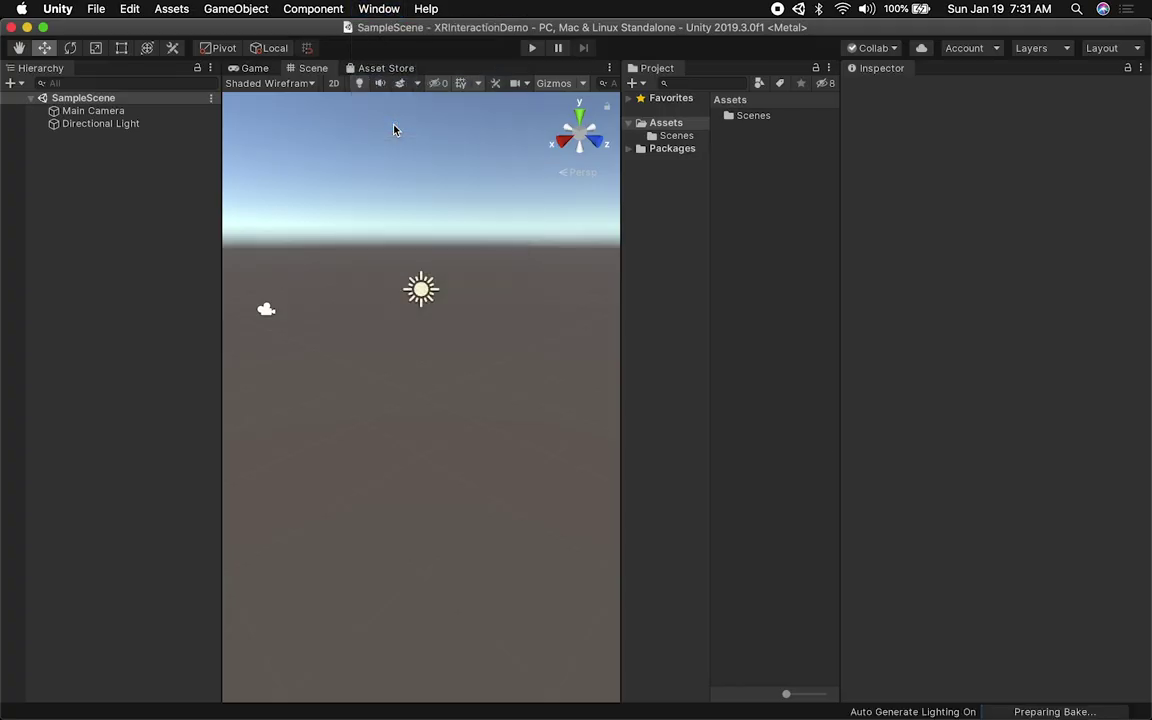
drag(322, 31, 410, 96)
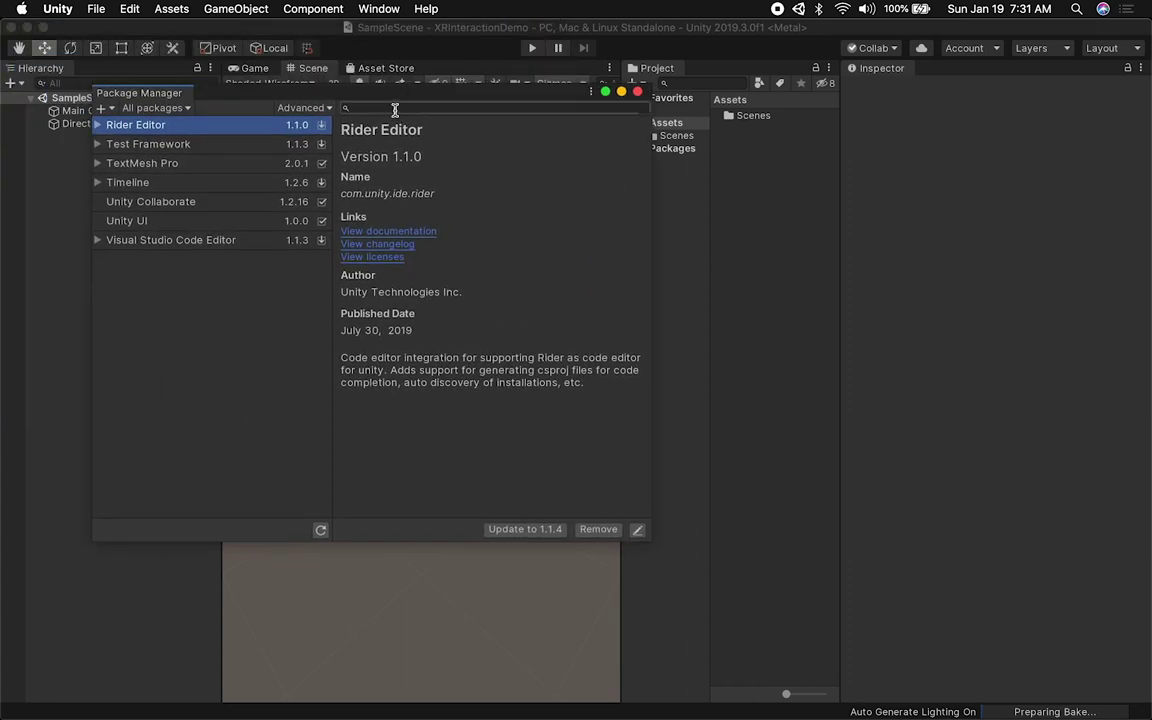
click(395, 110)
text(AR Found)
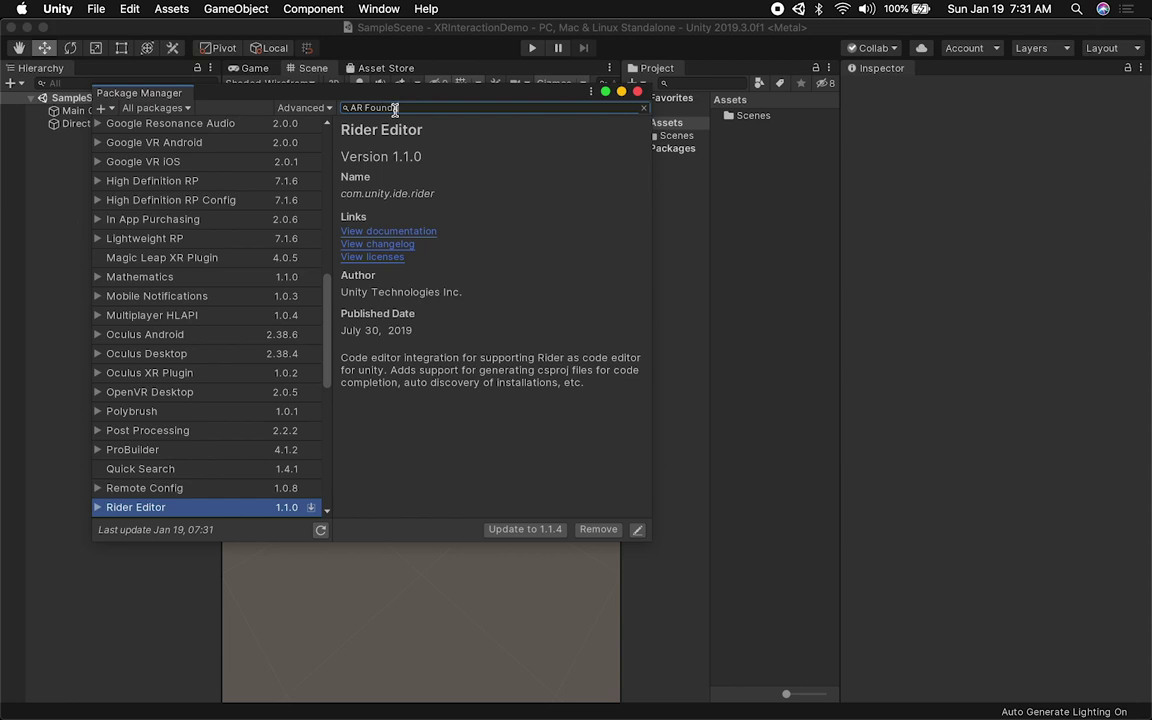
click(98, 126)
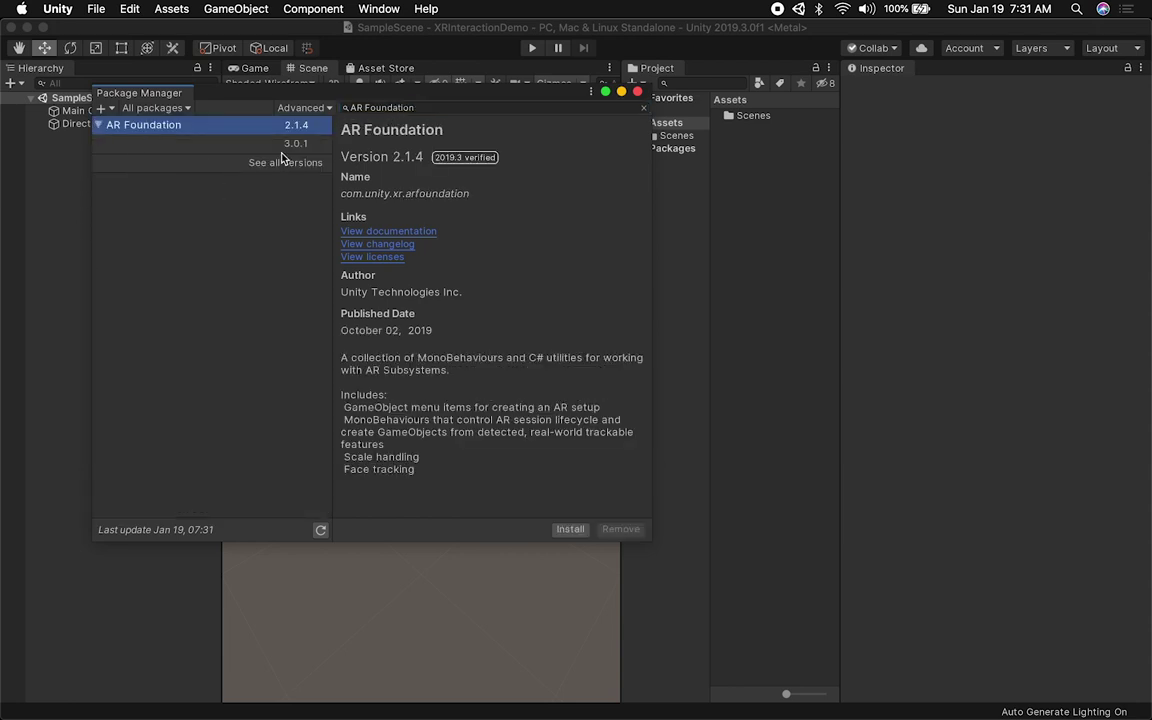
click(295, 145)
click(583, 530)
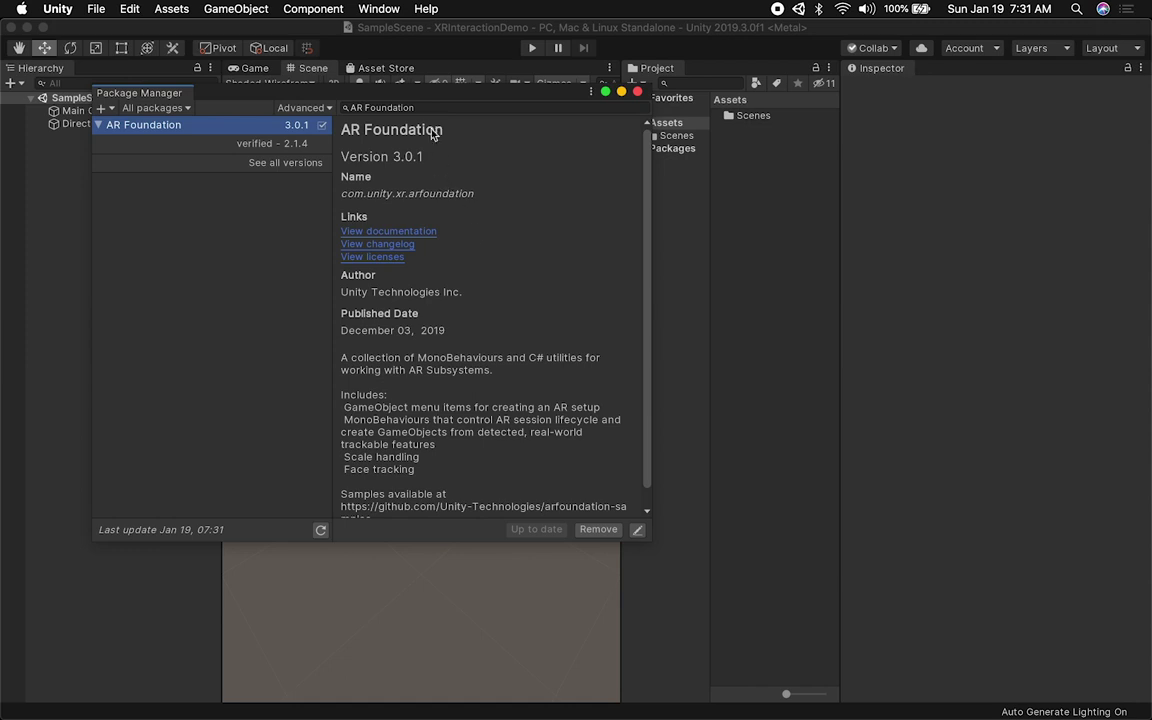
- Search for XR Management and install its version 3.0.5
click(455, 107)
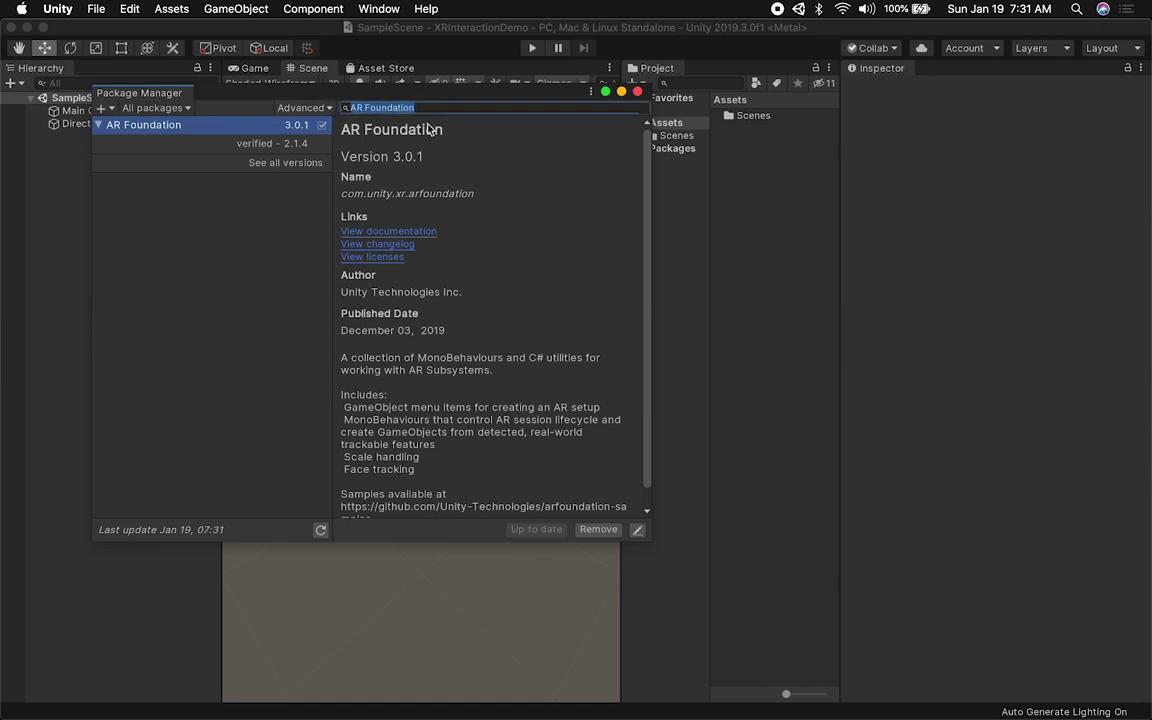
text(XR Management)
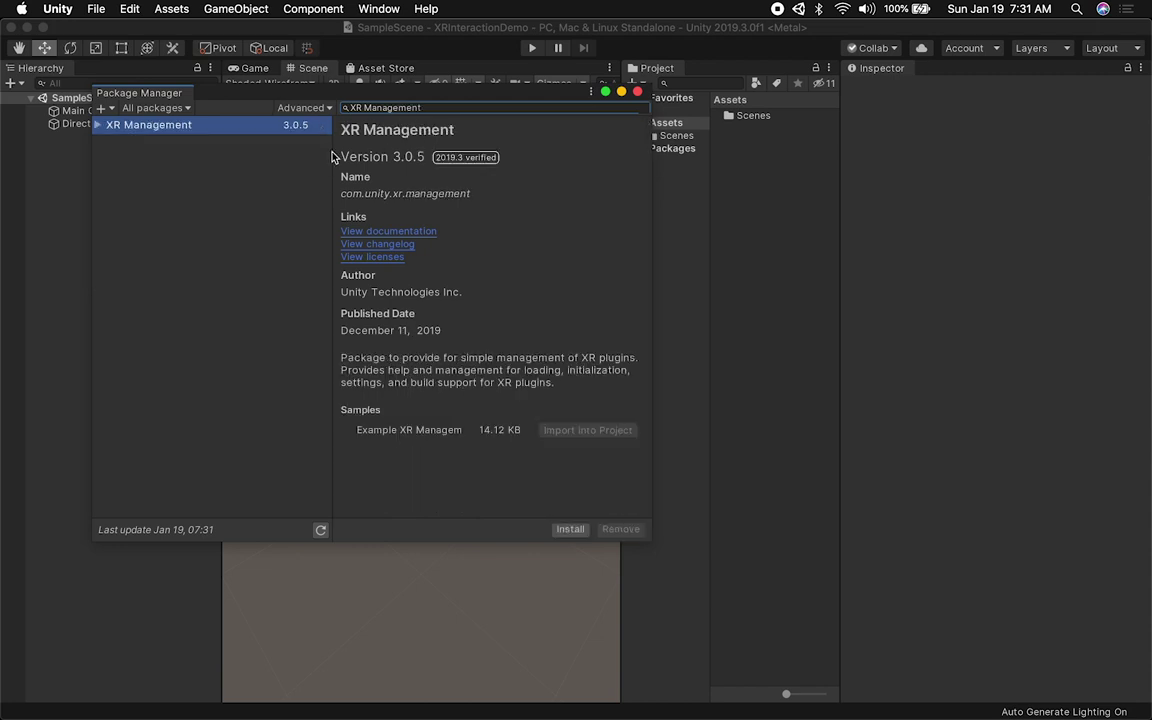
click(213, 126)
click(98, 125)
click(278, 144)
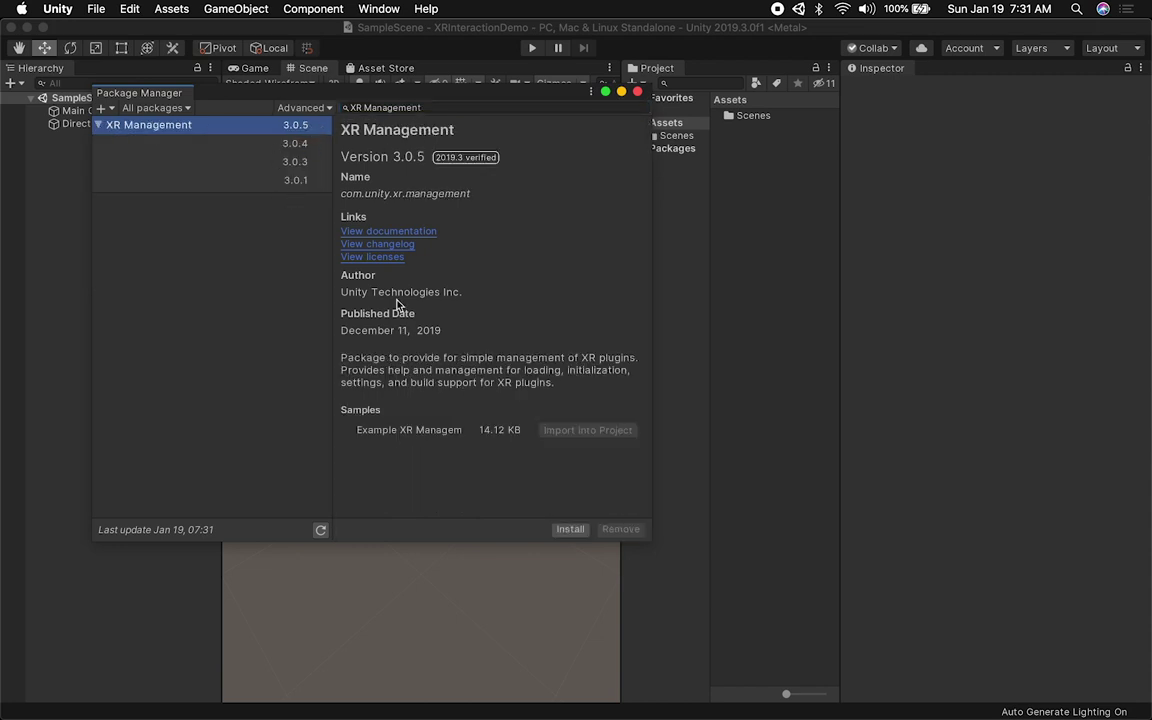
click(566, 531)
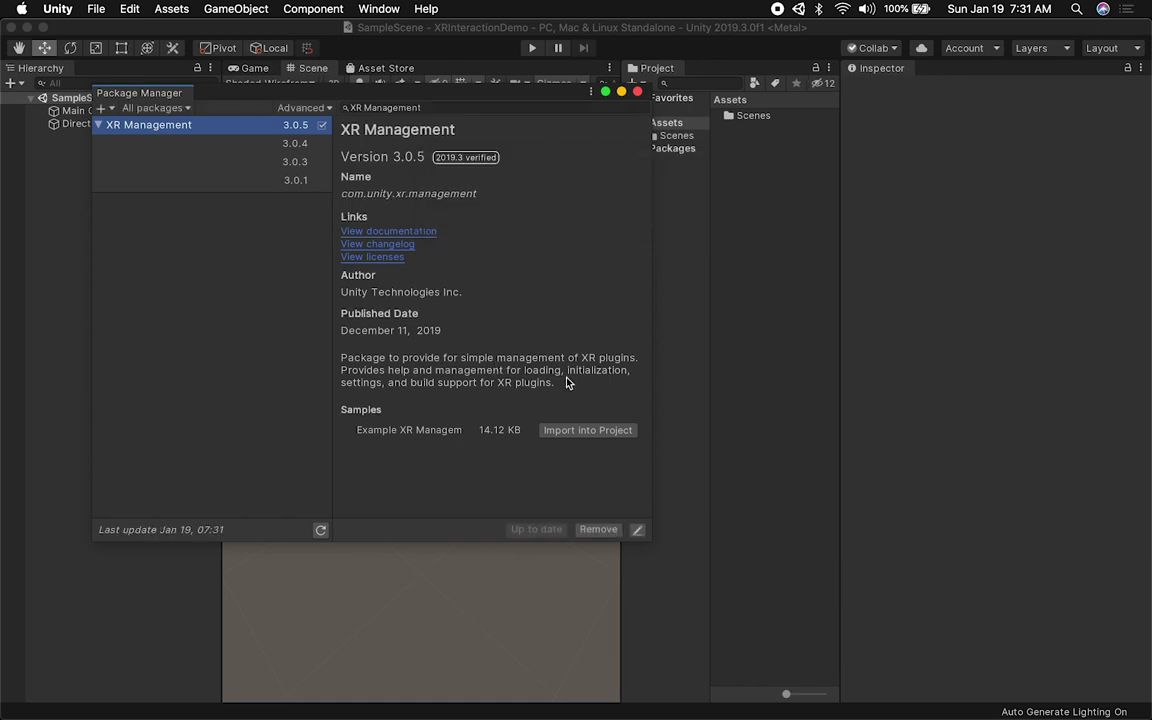
click(442, 108)
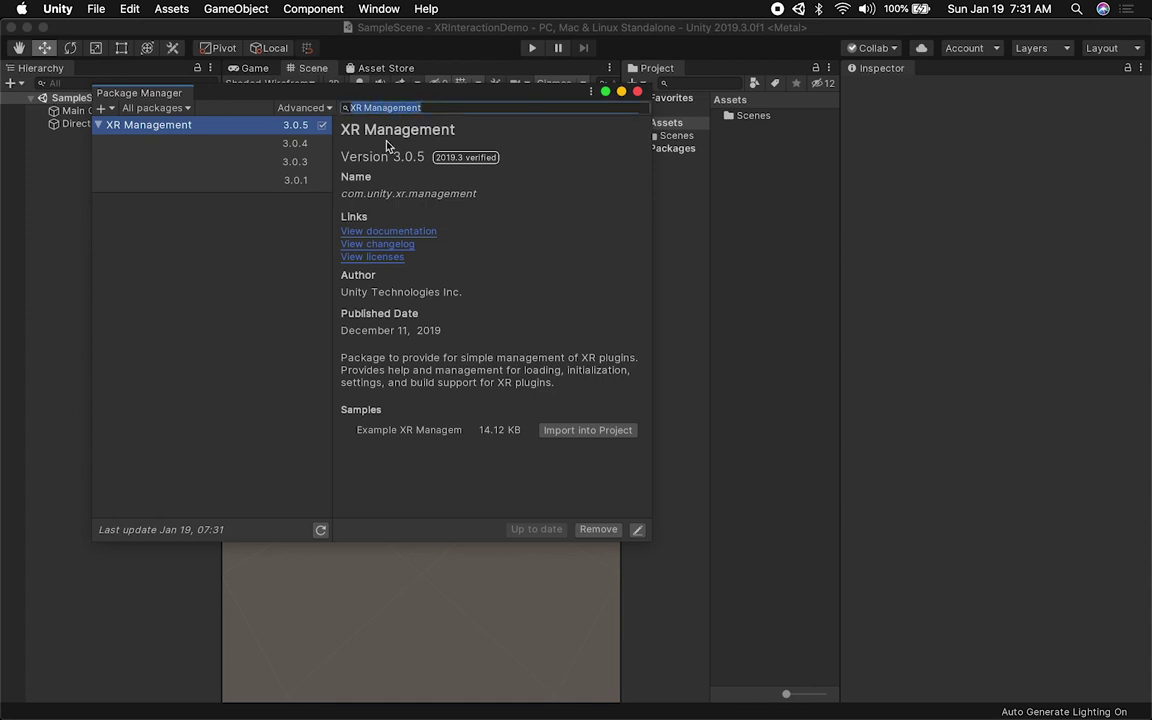
- Find ARKit XR Plugin and choose its version 3.0.1 for installation
text(ARKit)
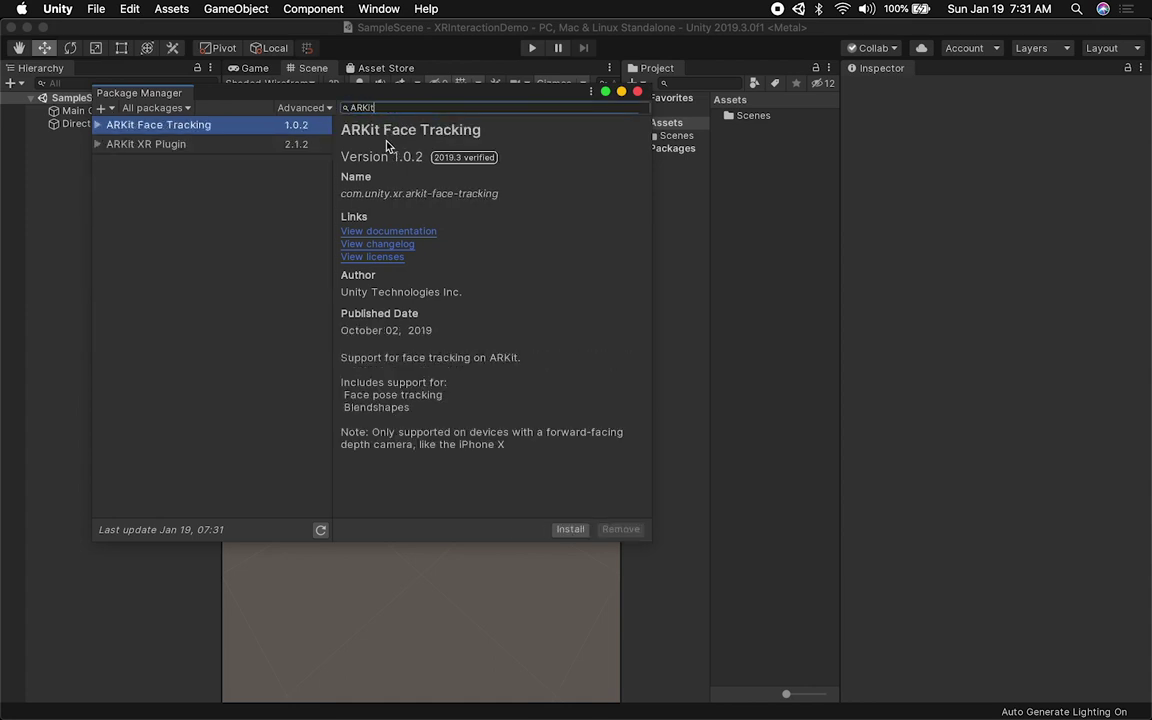
click(230, 145)
click(96, 144)
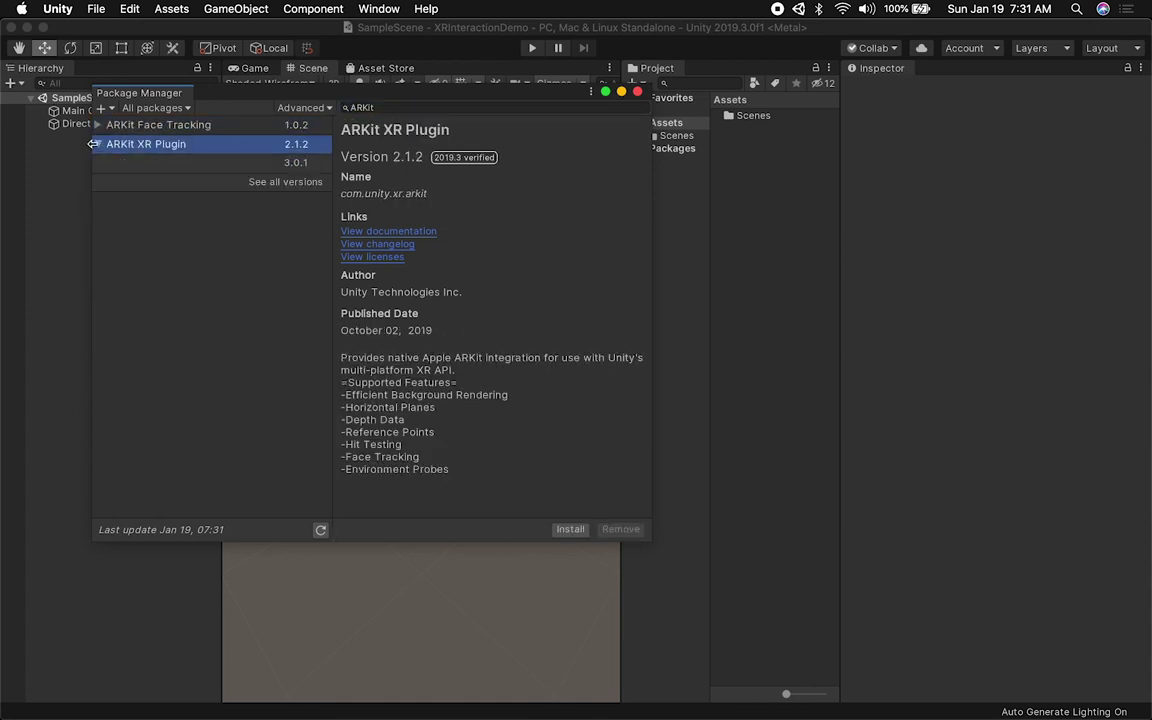
click(295, 162)
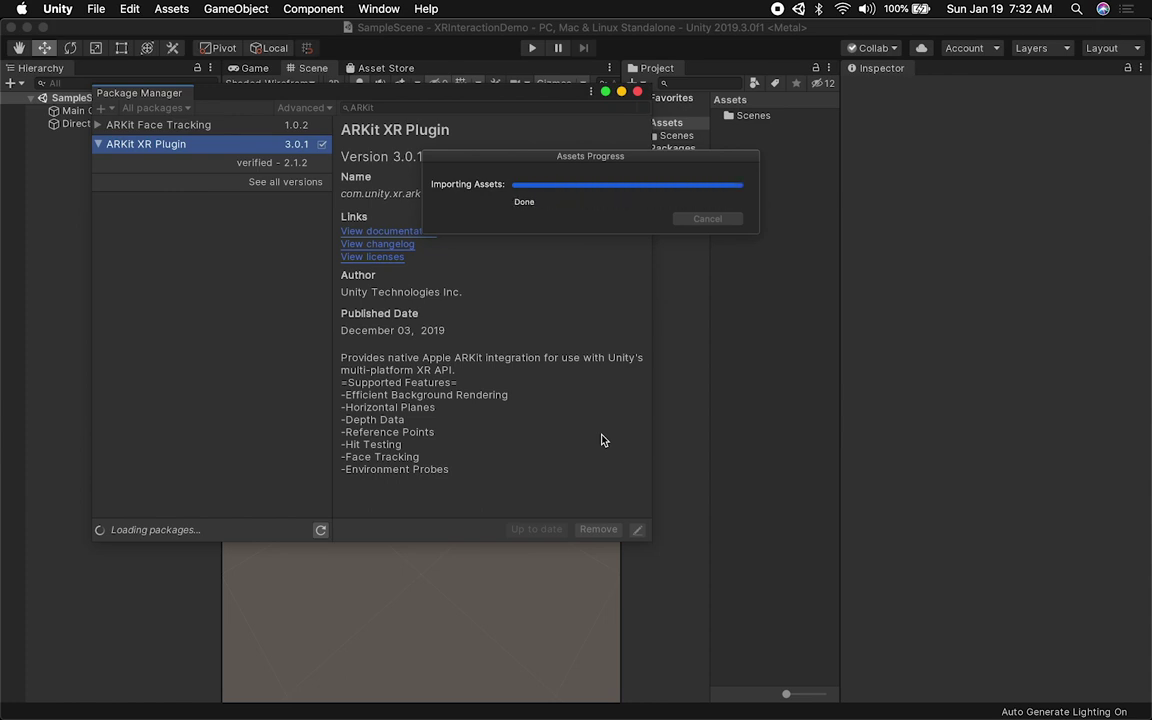
- Search for XR Toolkit and enable Show preview packages in the package list
click(477, 108)
text(X)
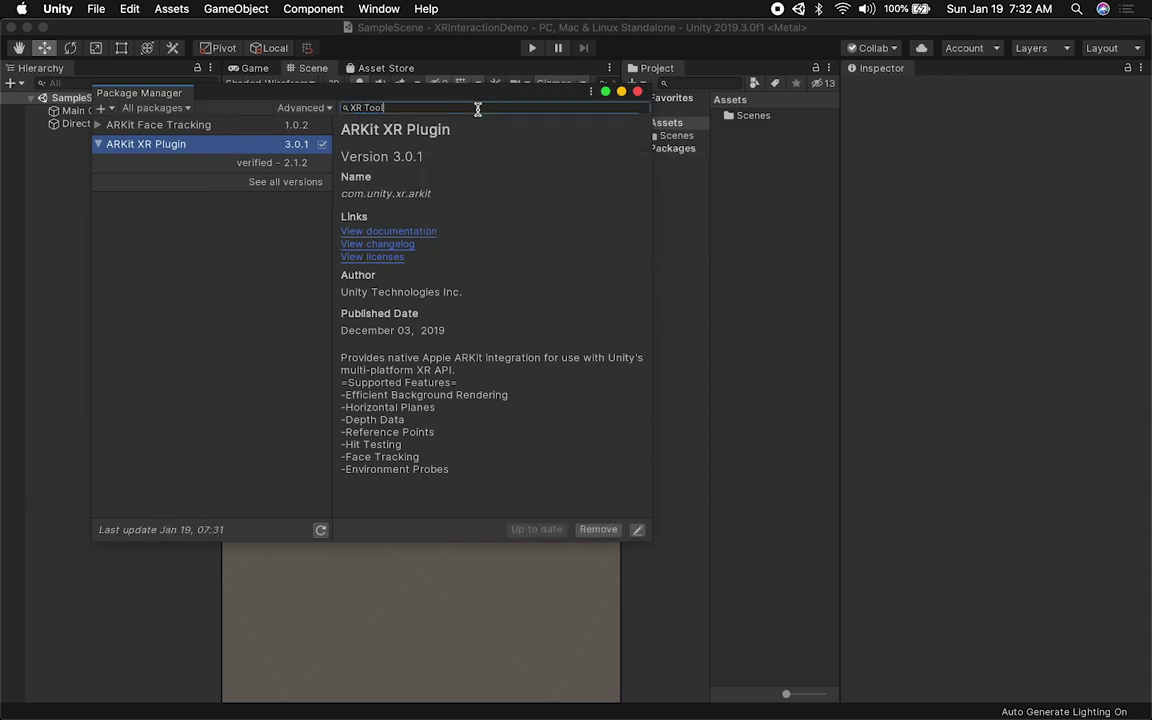
text(R Tool)
click(477, 108)
click(477, 108)
text(kit)
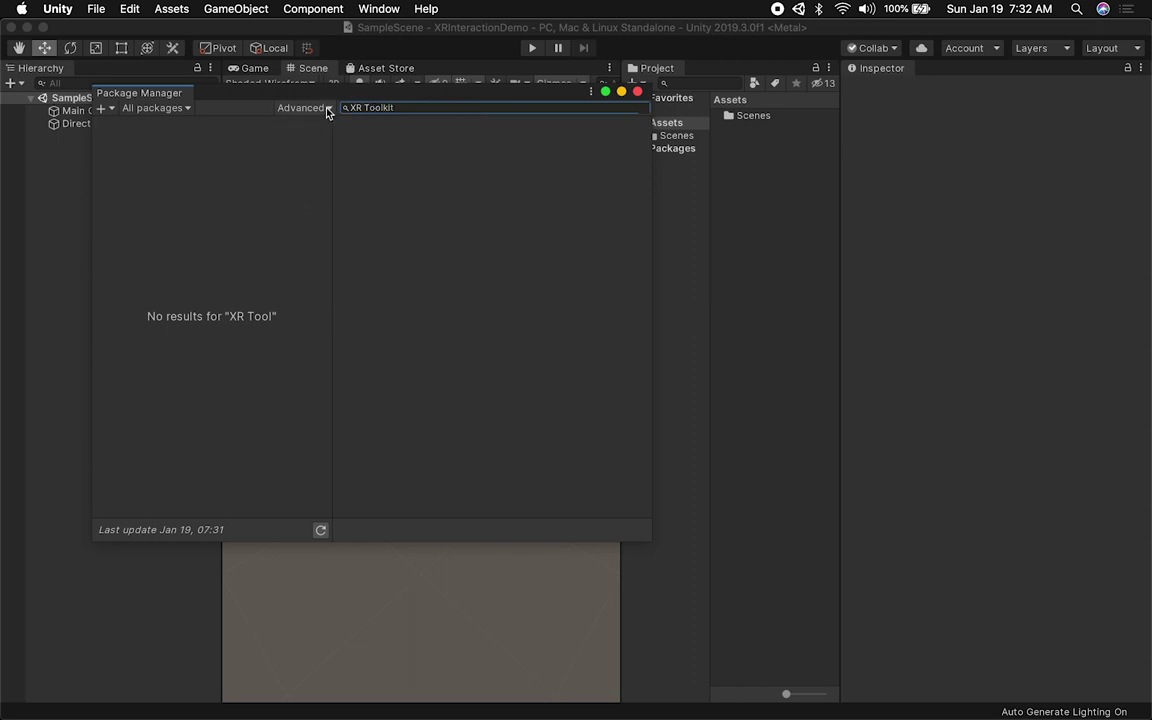
click(327, 108)
click(319, 150)
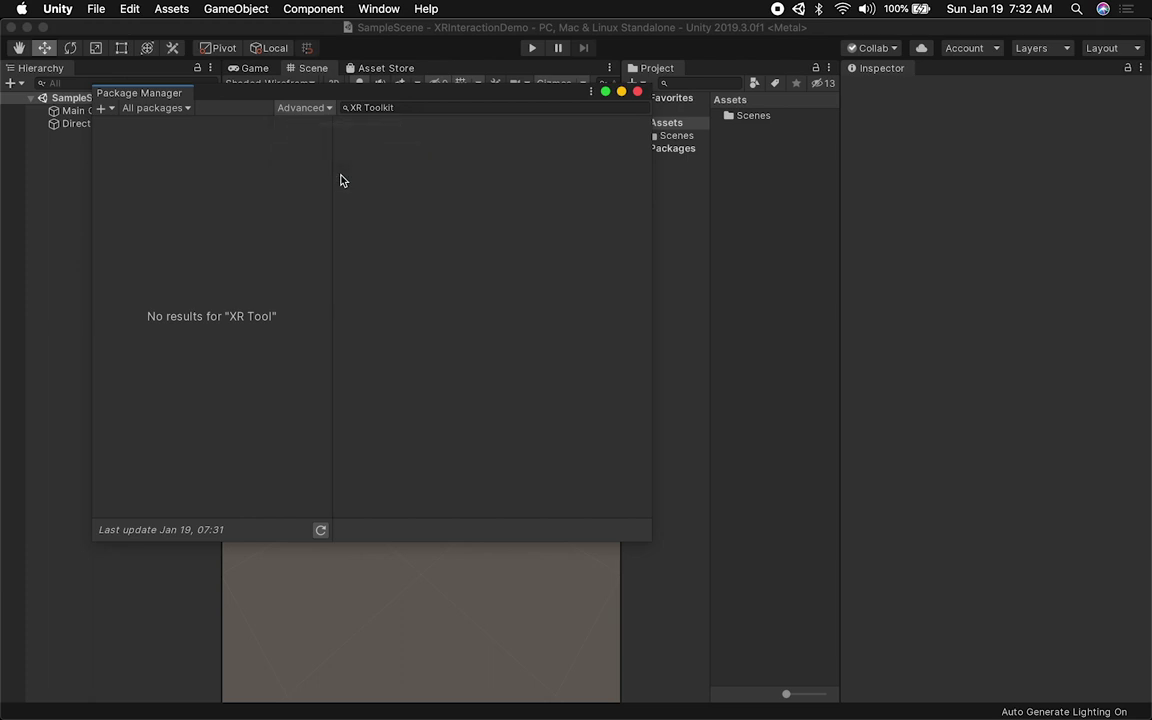
click(408, 108)
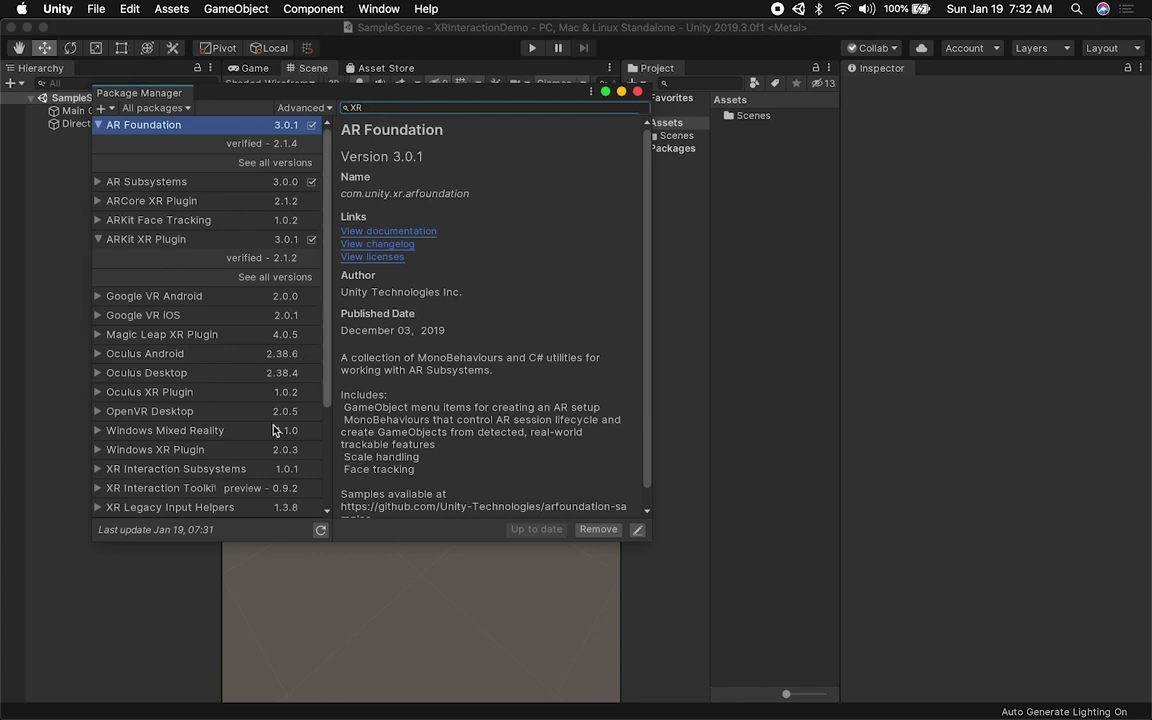
- Install XR Interaction Toolkit preview 0.9.2 and close the Package Manager
scroll(250, 385, down, 5)
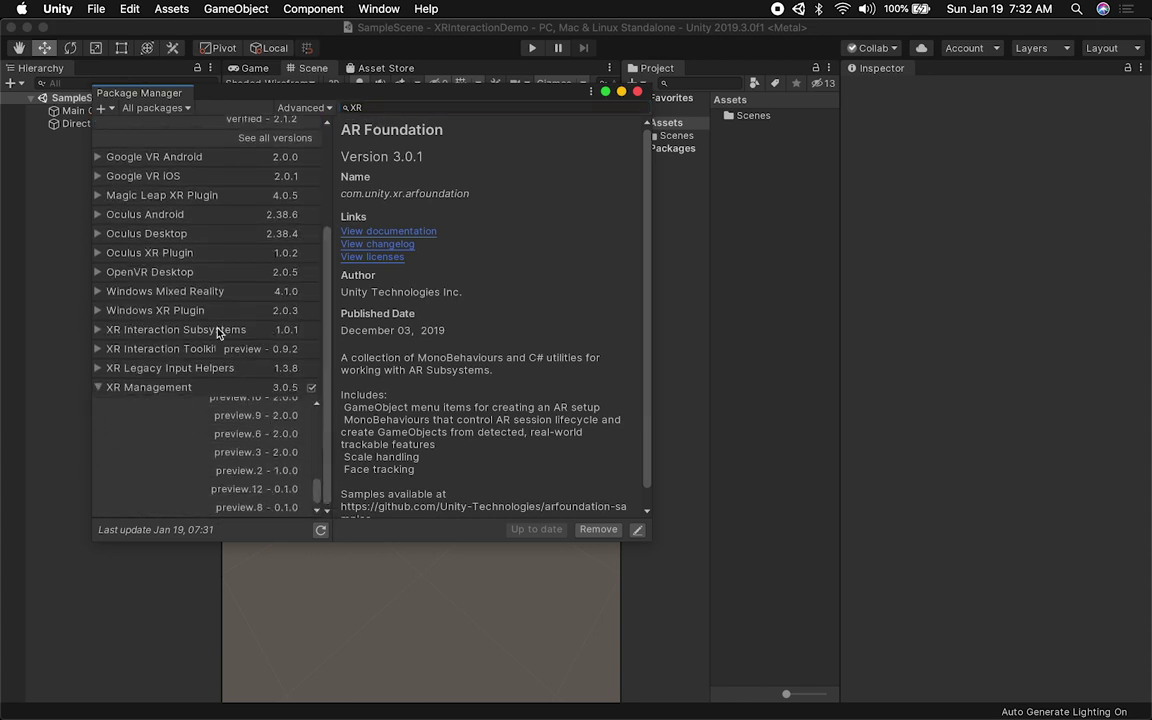
click(172, 350)
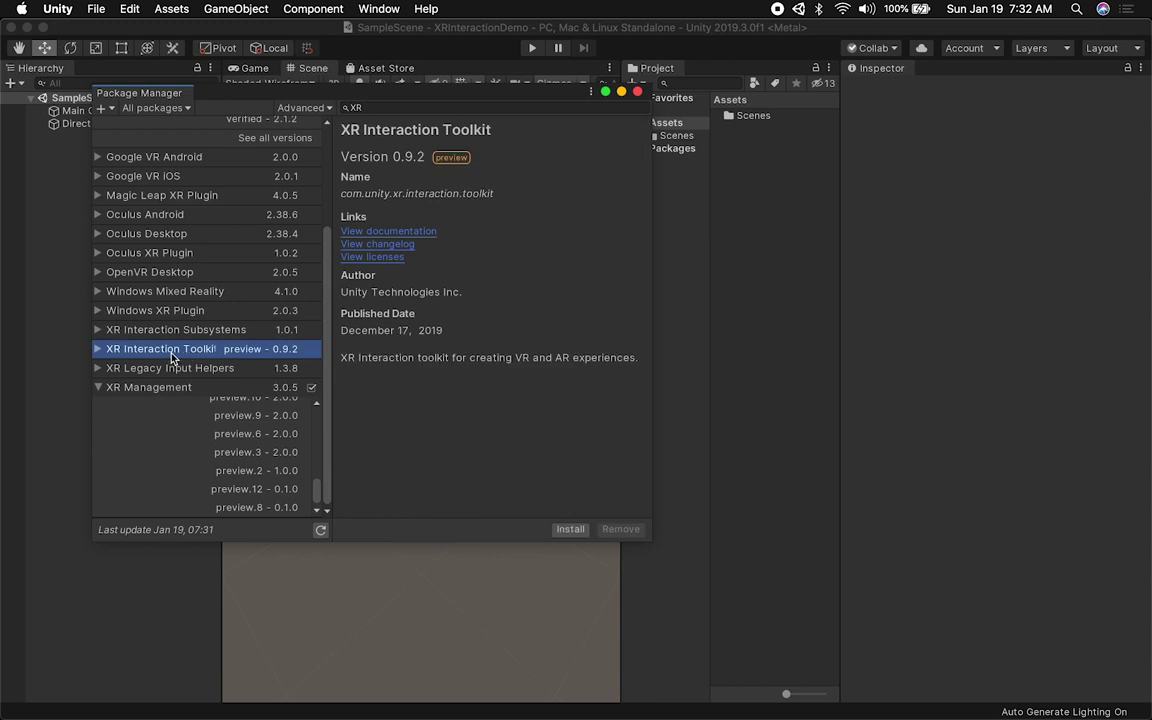
click(97, 348)
click(278, 367)
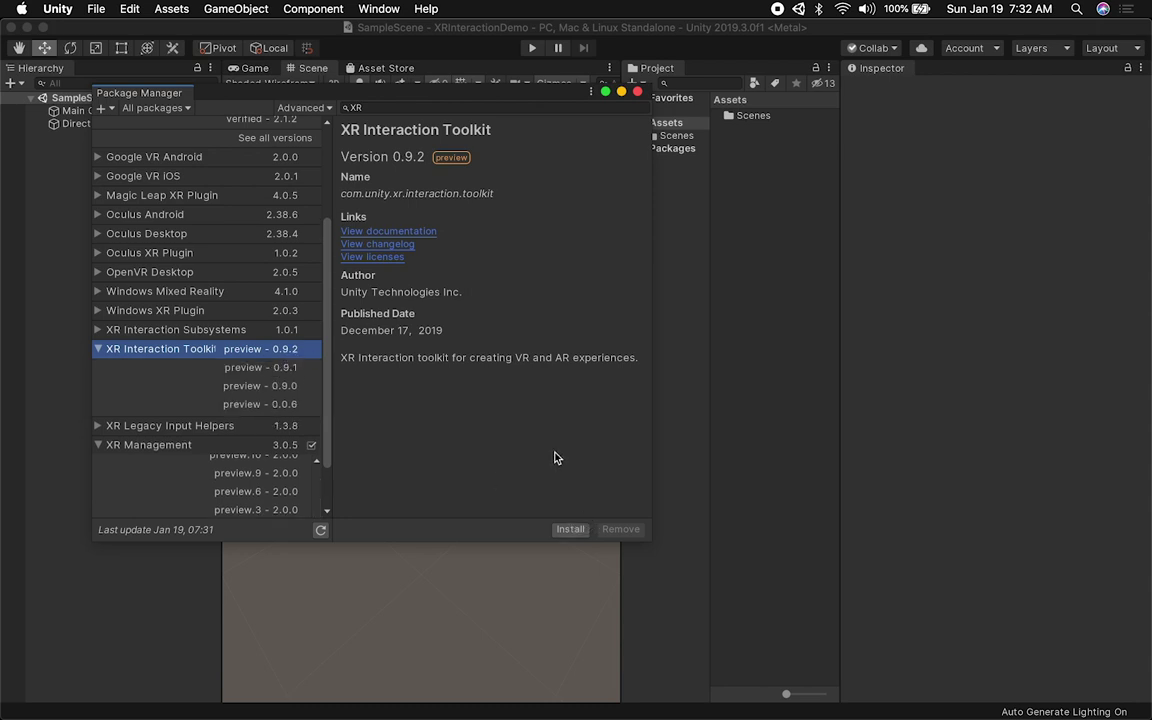
click(571, 529)
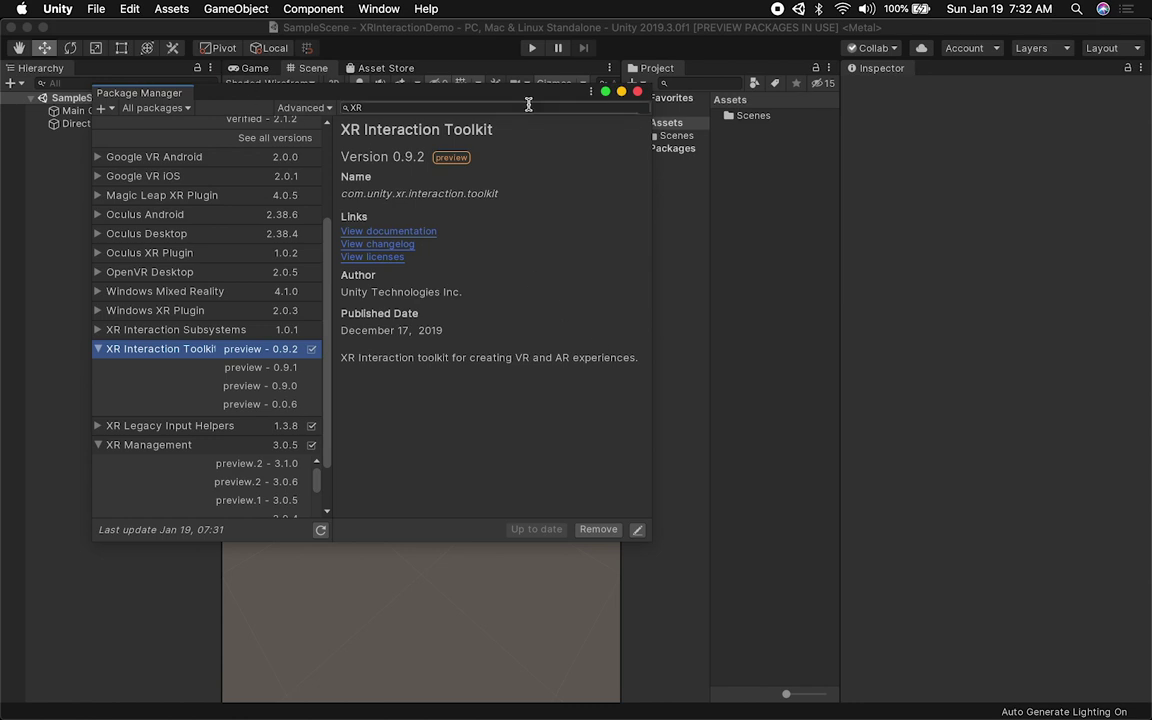
click(637, 91)
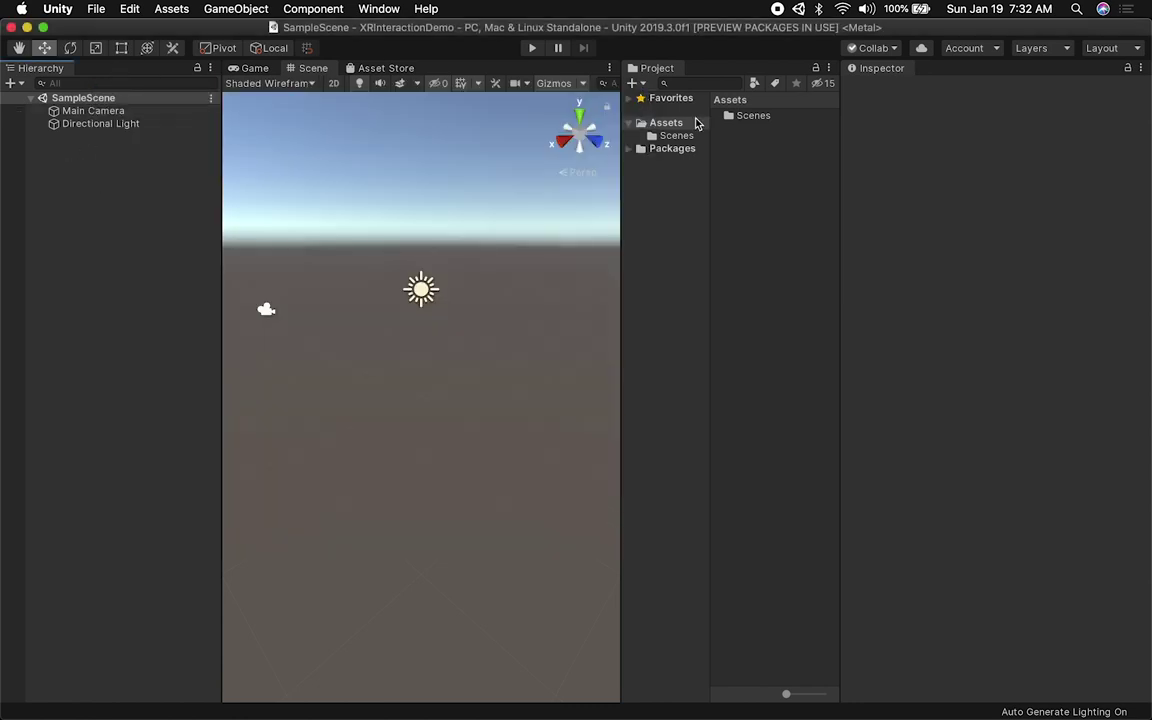
- Rename SampleScene to XRInteractionDemo and reload the renamed scene
double_click(740, 116)
click(751, 117)
key(Return)
text(X)
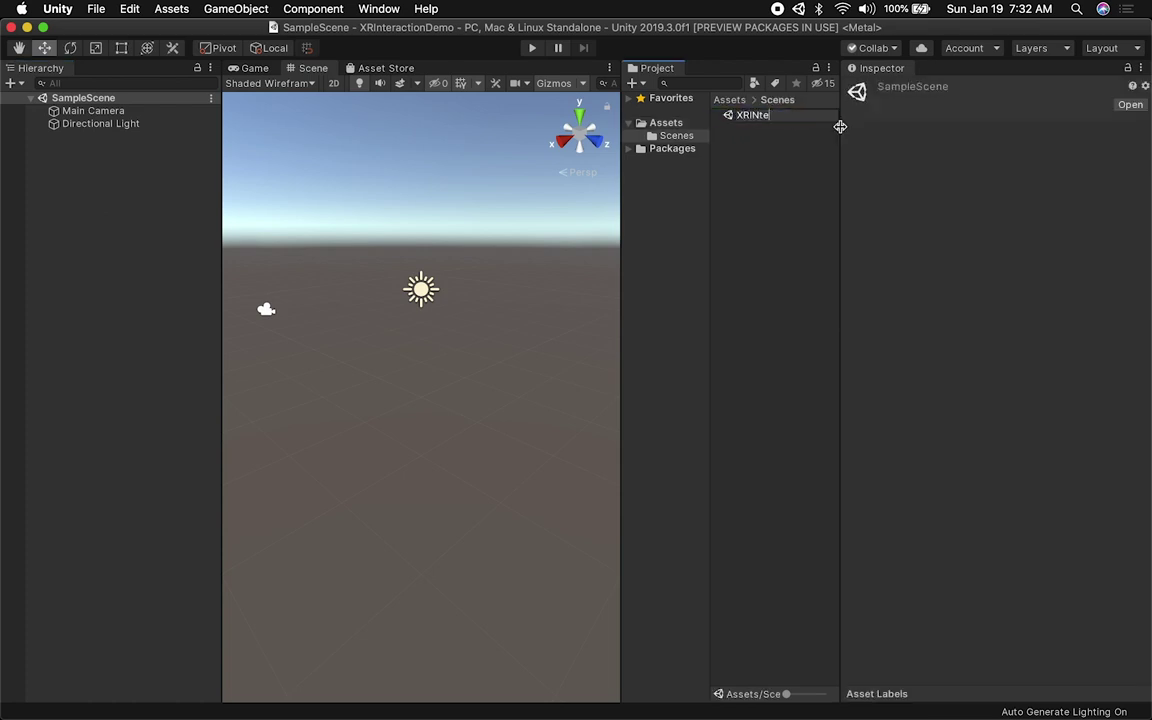
text(RInteractionDemo)
key(Return)
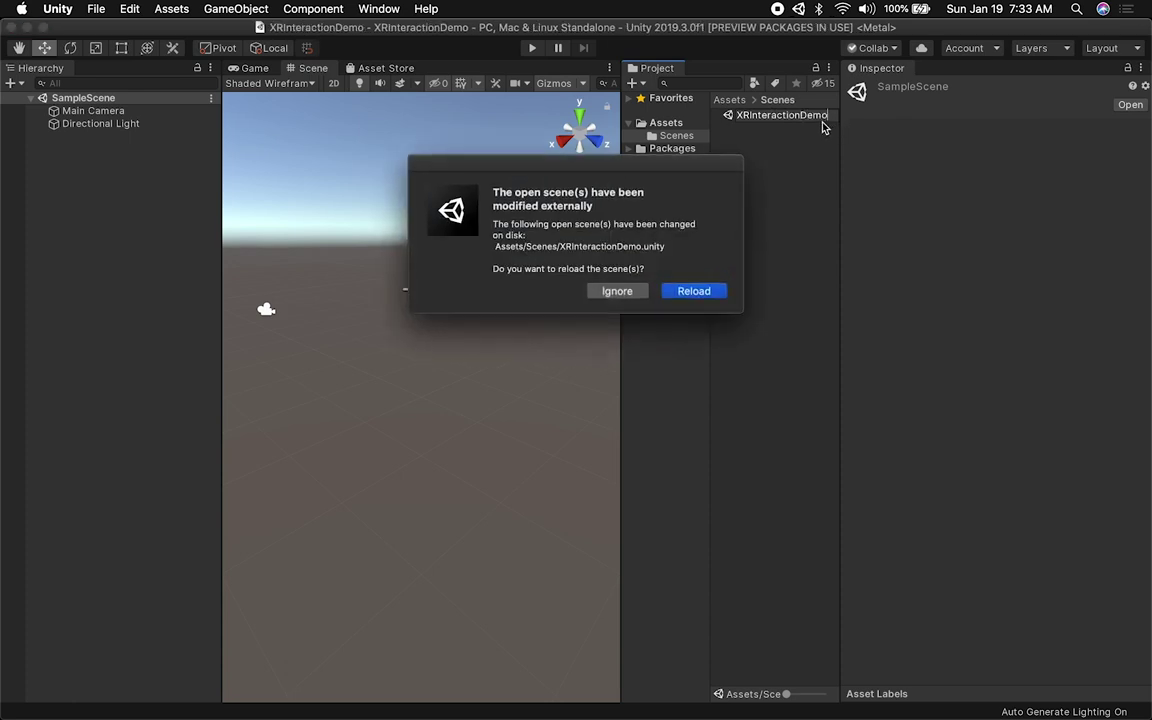
click(720, 289)
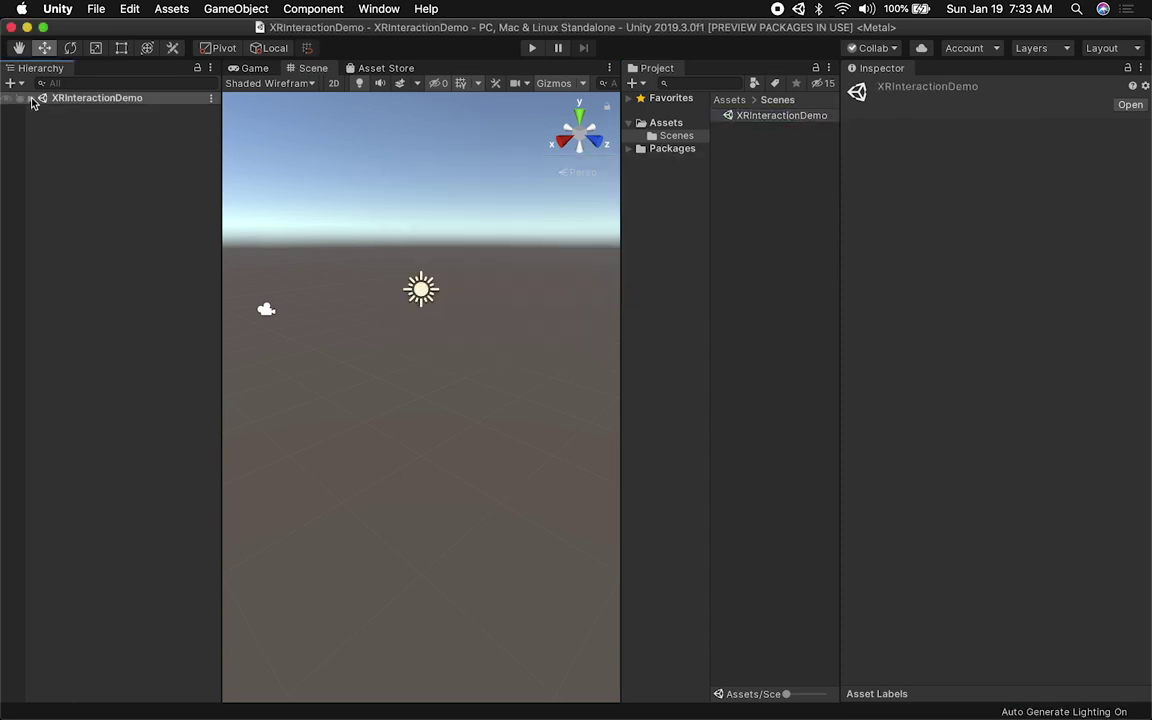
- Delete the Main Camera and save the scene
click(72, 112)
key(super+BackSpace)
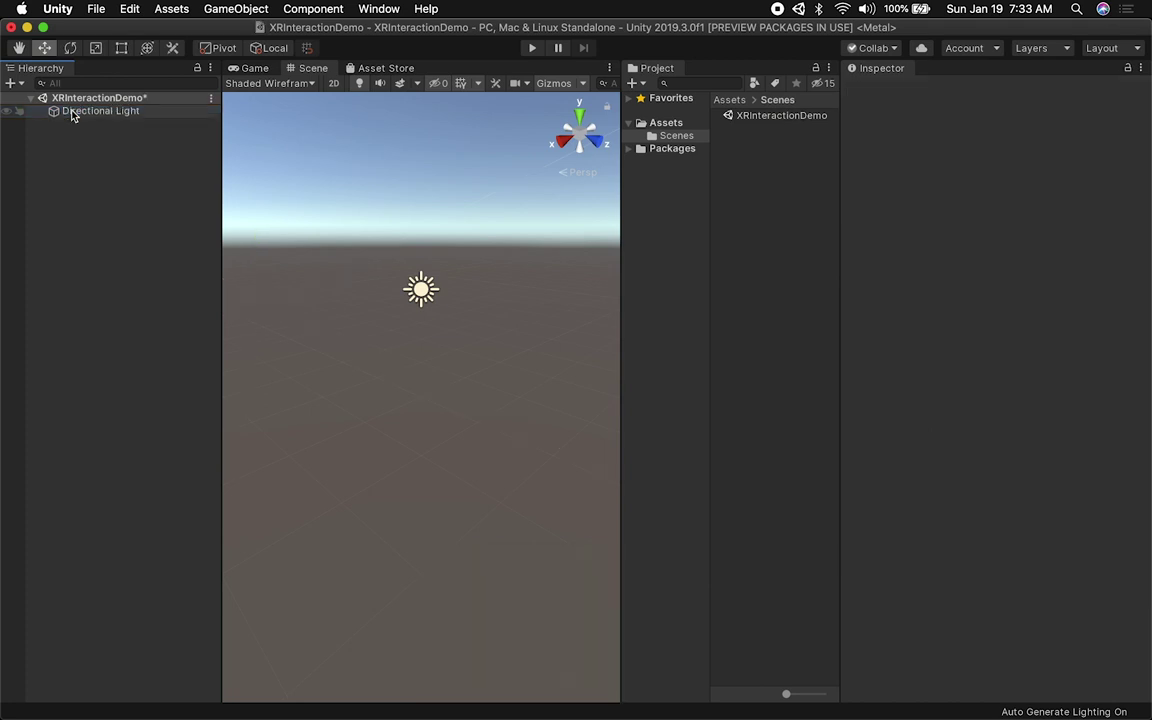
key(super+s)
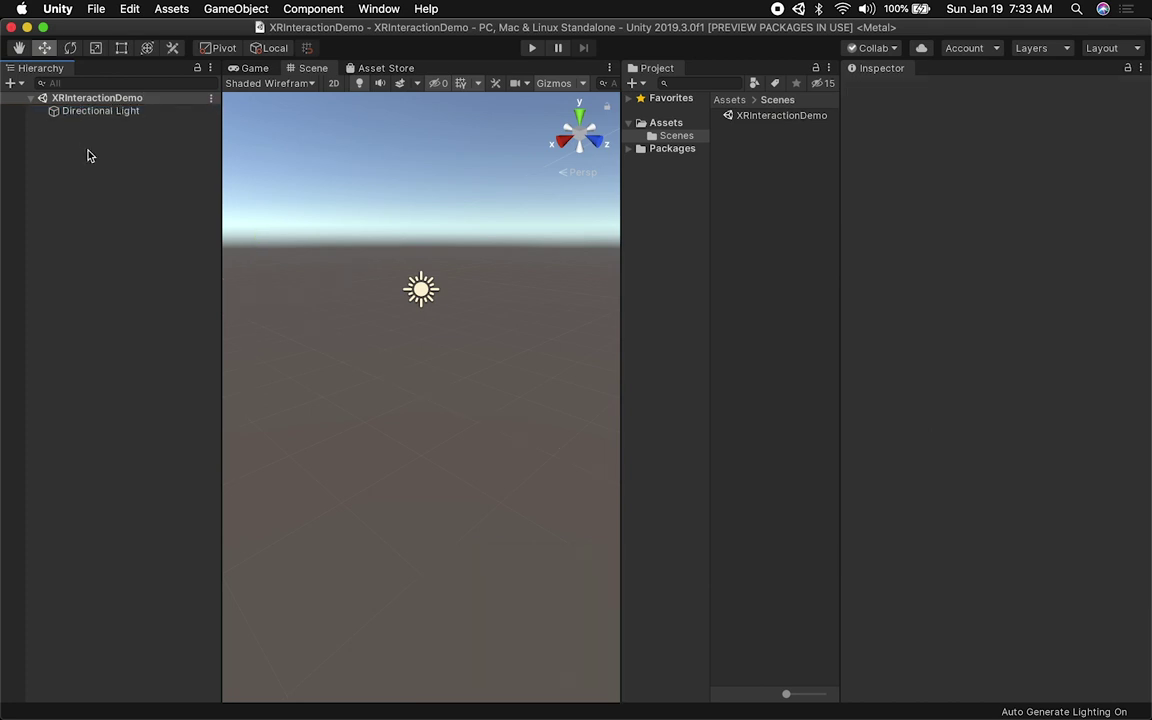
- Add an AR Session Origin with its AR Camera via XR menu and save
right_click(88, 155)
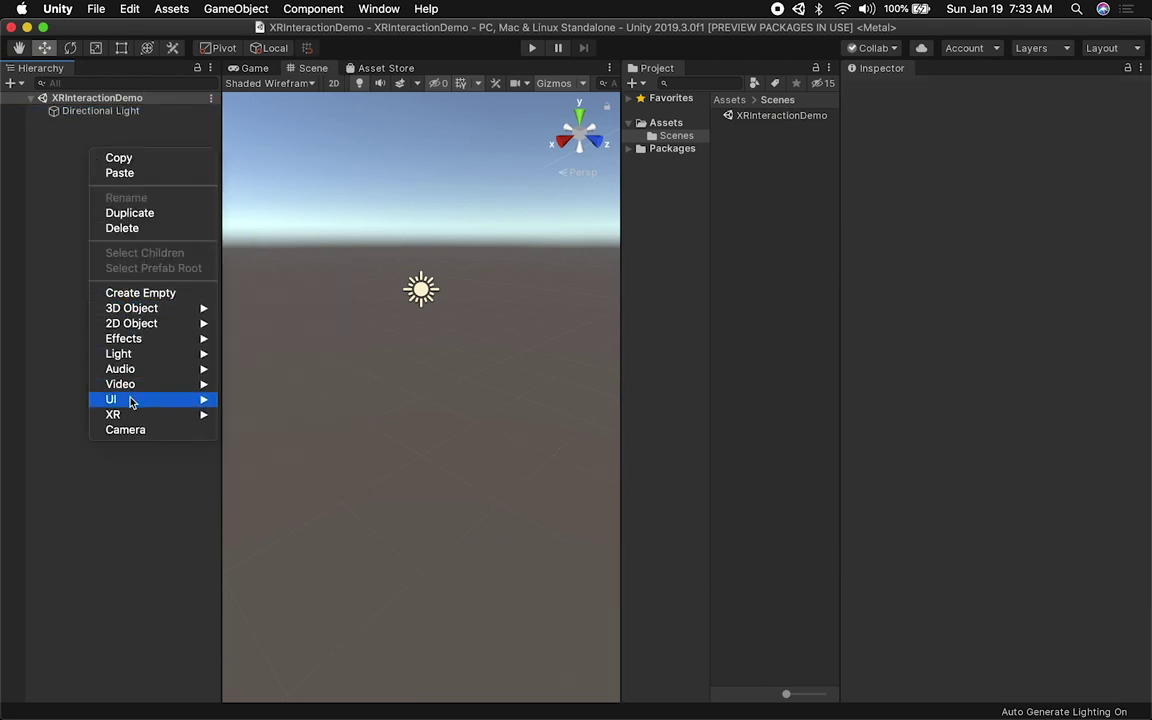
mouse_move(130, 413)
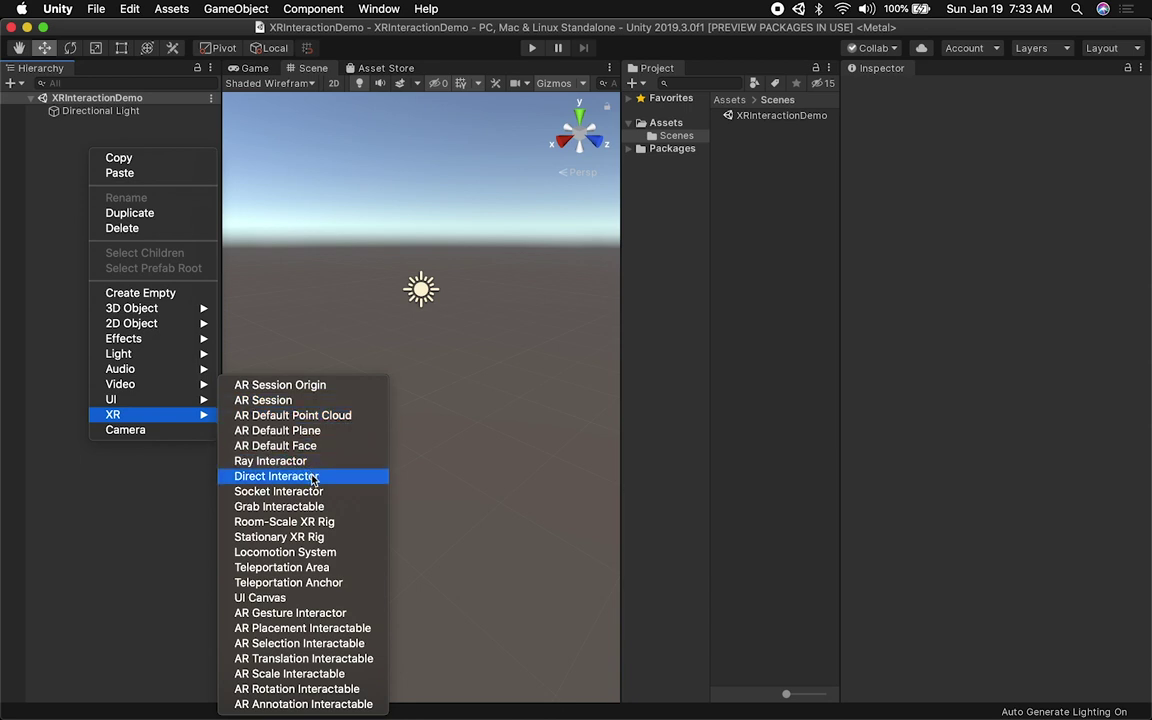
click(317, 619)
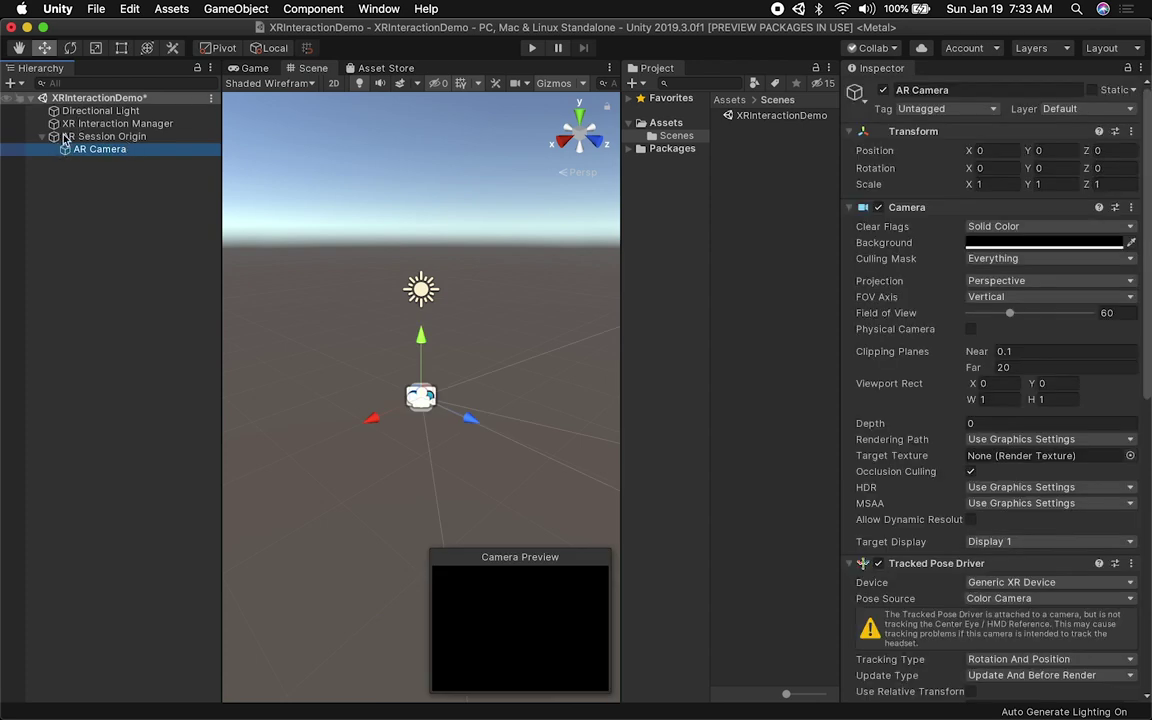
key(super+s)
- Tag the AR Camera as MainCamera and check its interactor's Interaction Manager reference
click(935, 109)
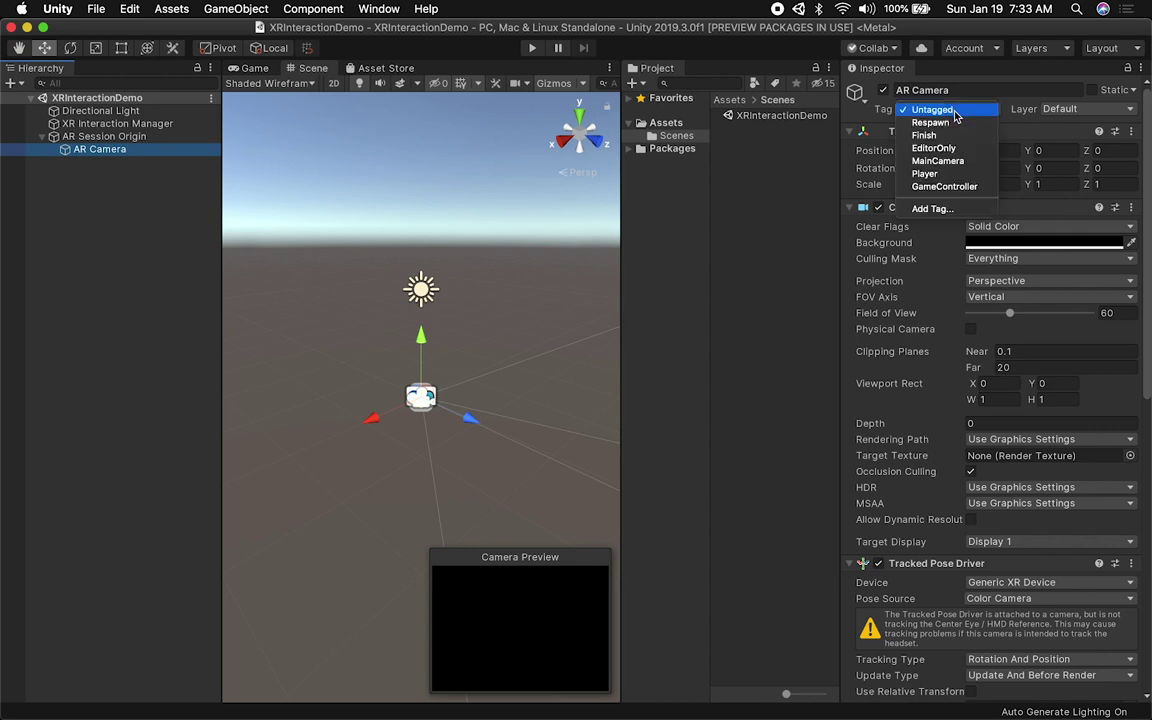
click(938, 161)
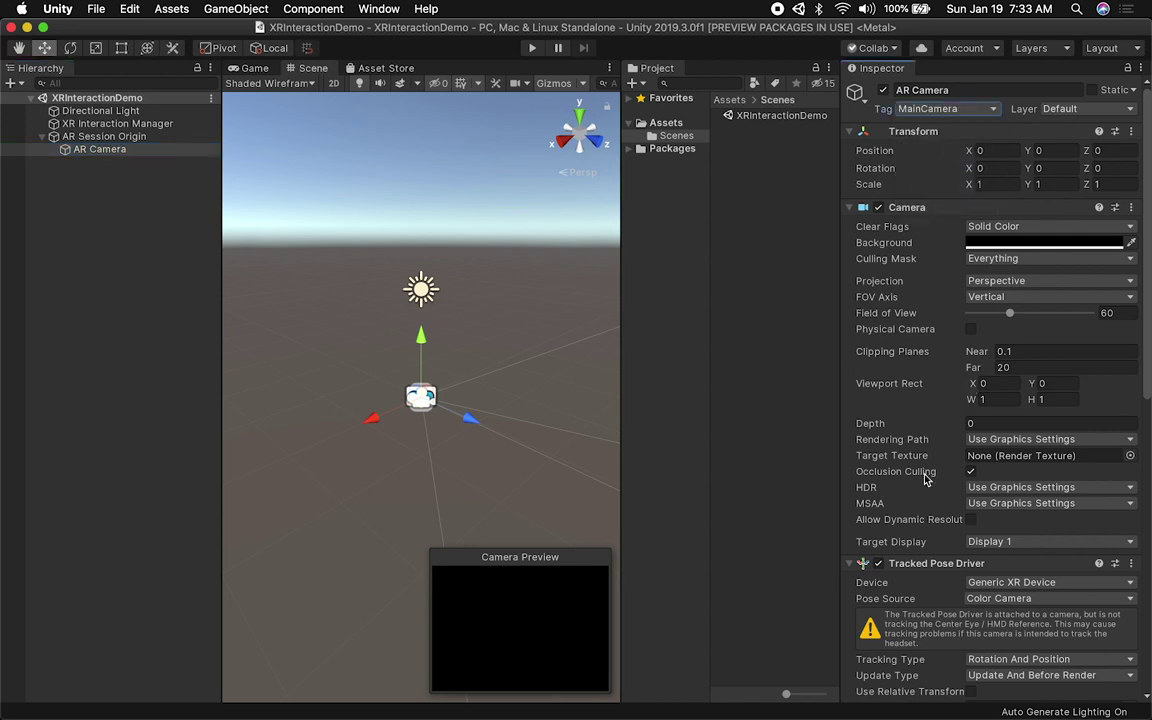
scroll(925, 480, down, 10)
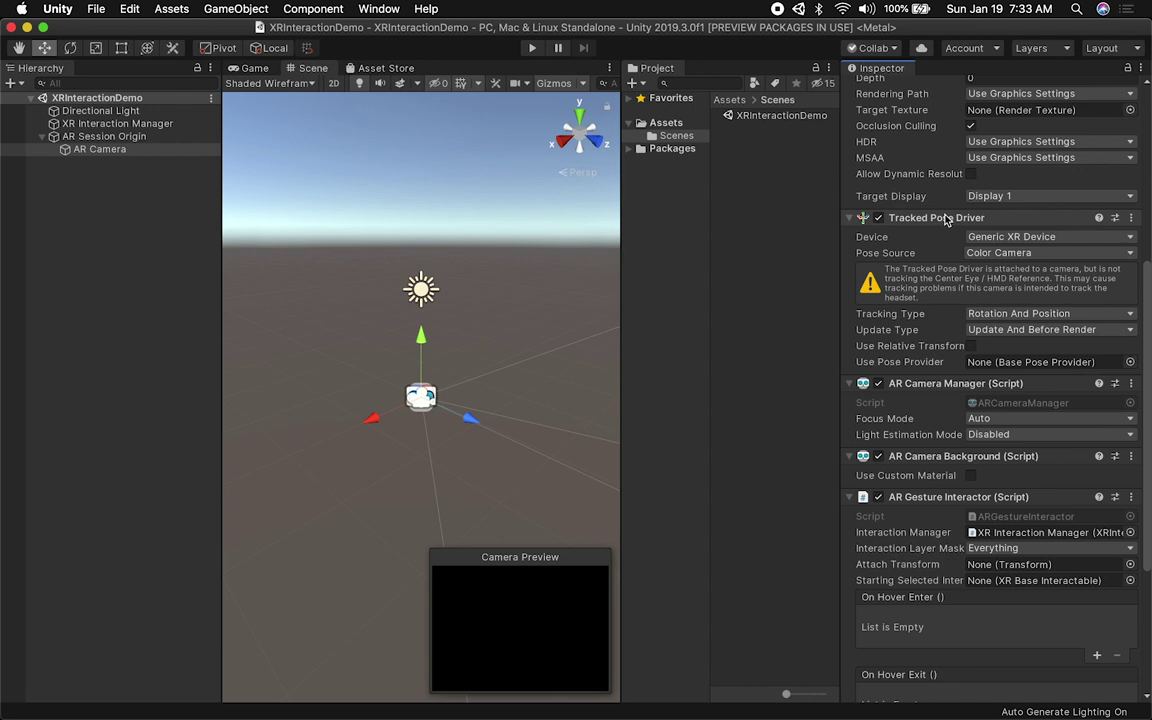
scroll(950, 300, down, 2)
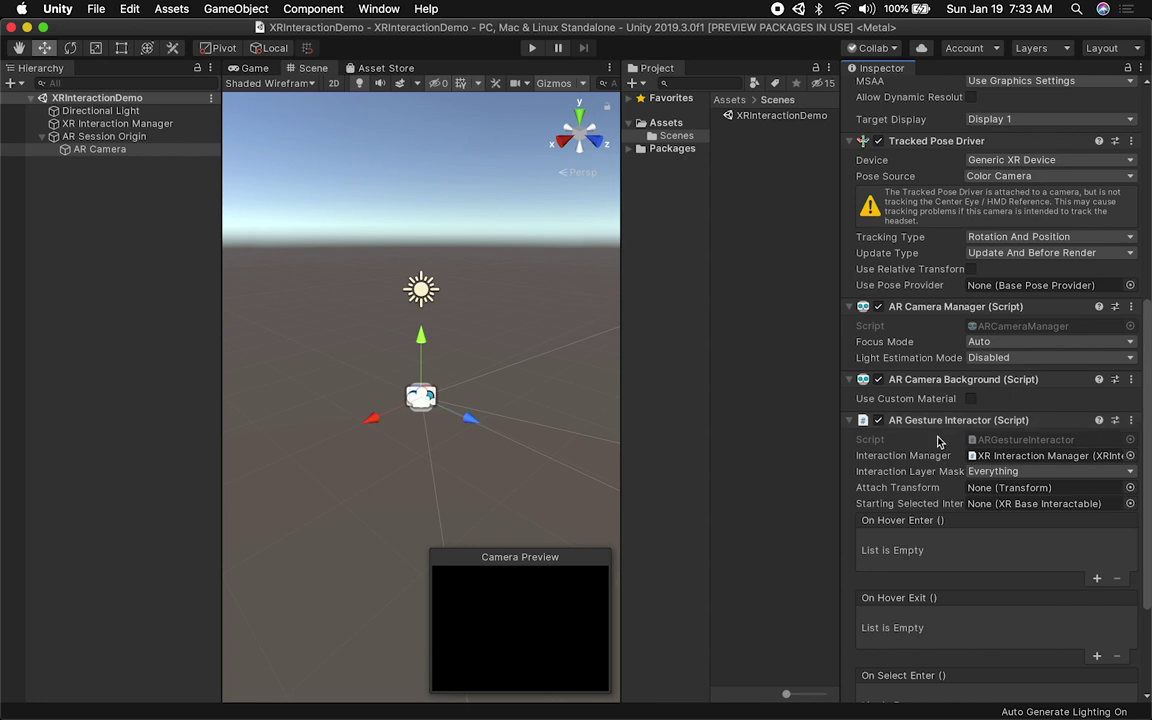
mouse_move(944, 477)
scroll(944, 477, down, 5)
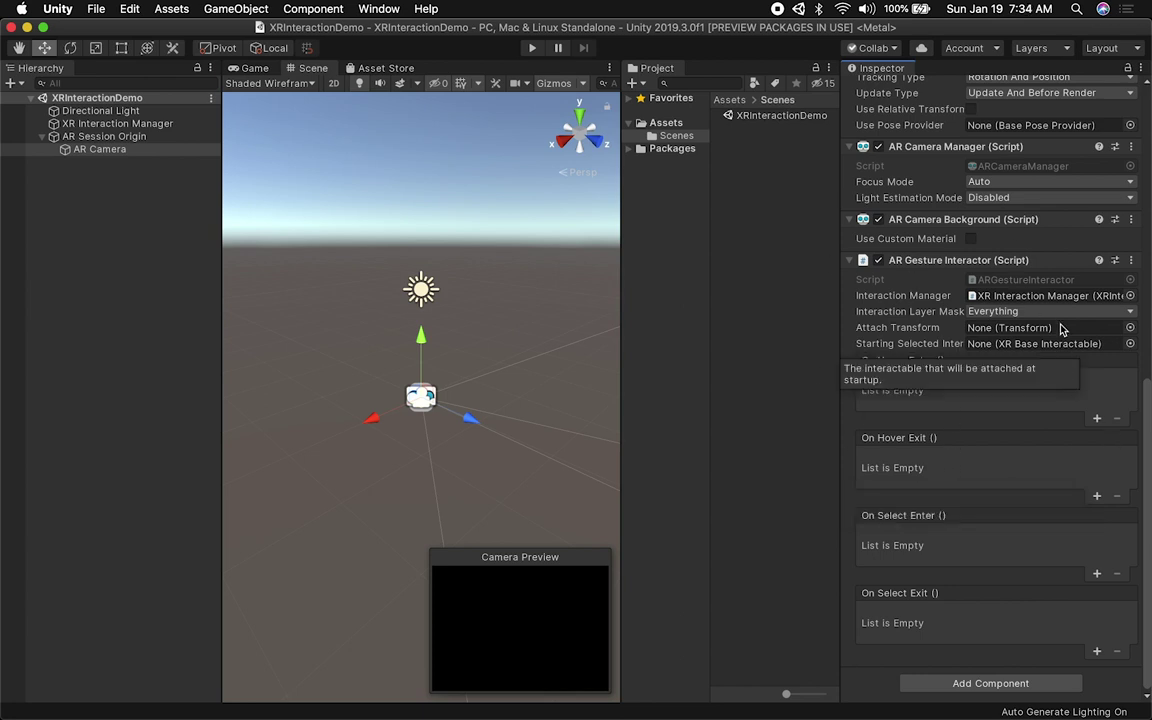
click(975, 296)
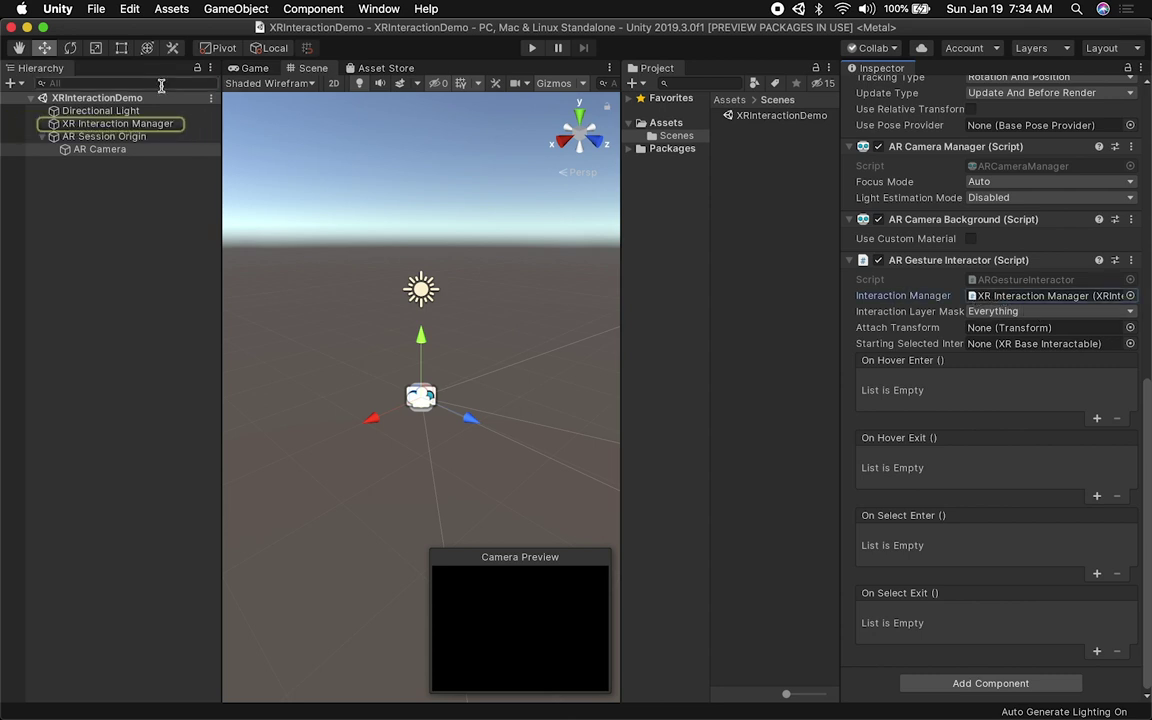
click(95, 123)
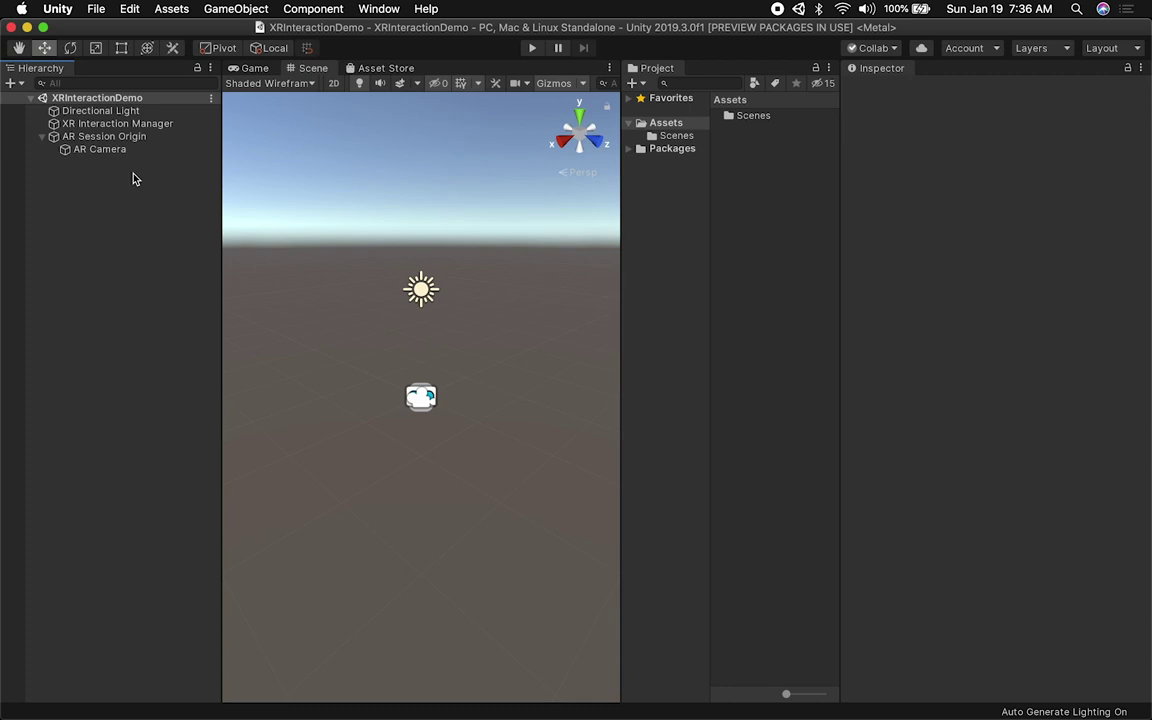
- Add an AR Placement Interactable and confirm it uses the XR Interaction Manager
right_click(135, 174)
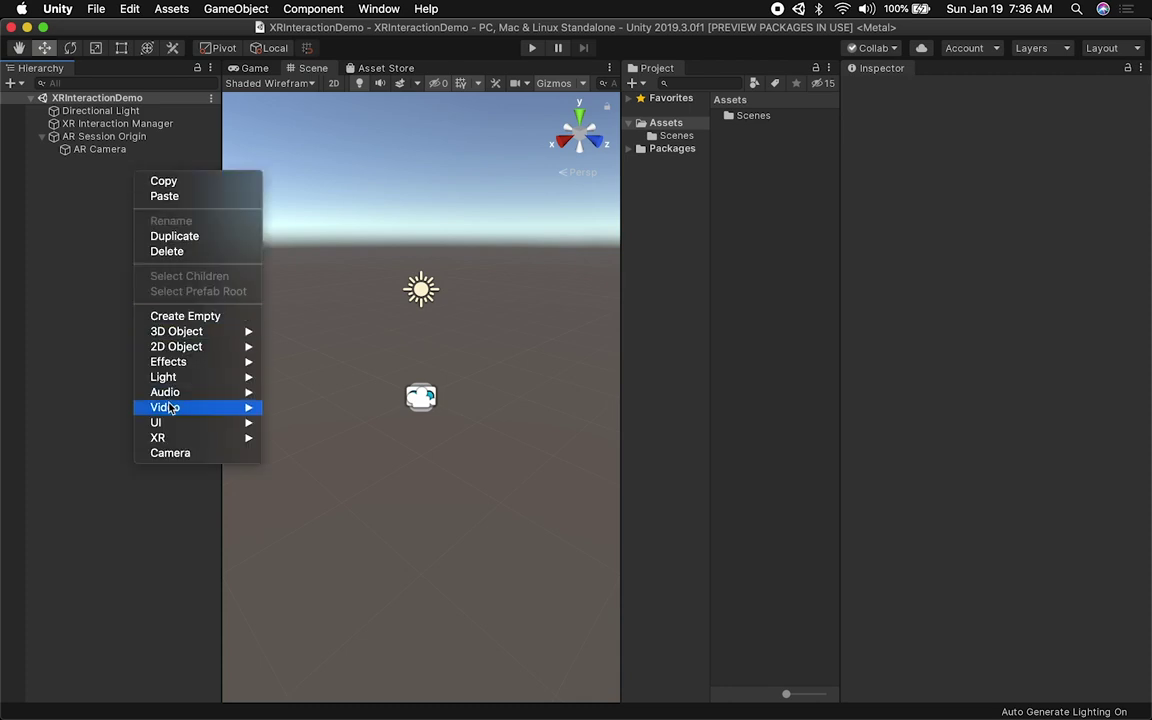
mouse_move(170, 442)
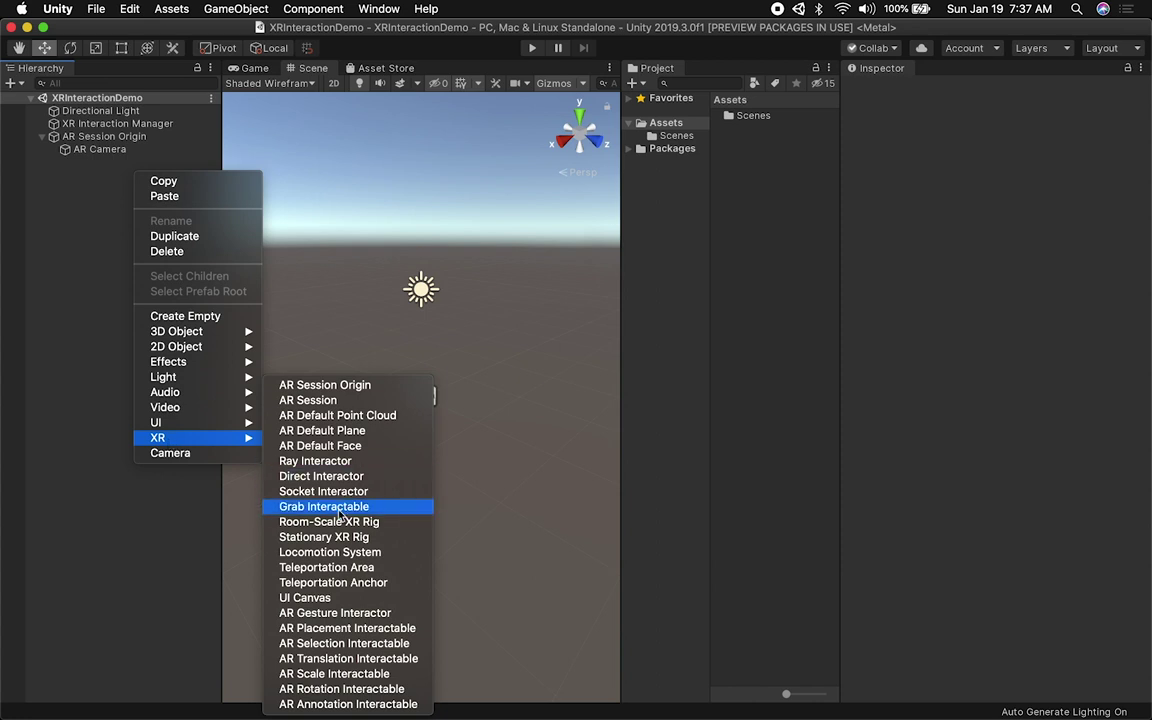
click(334, 629)
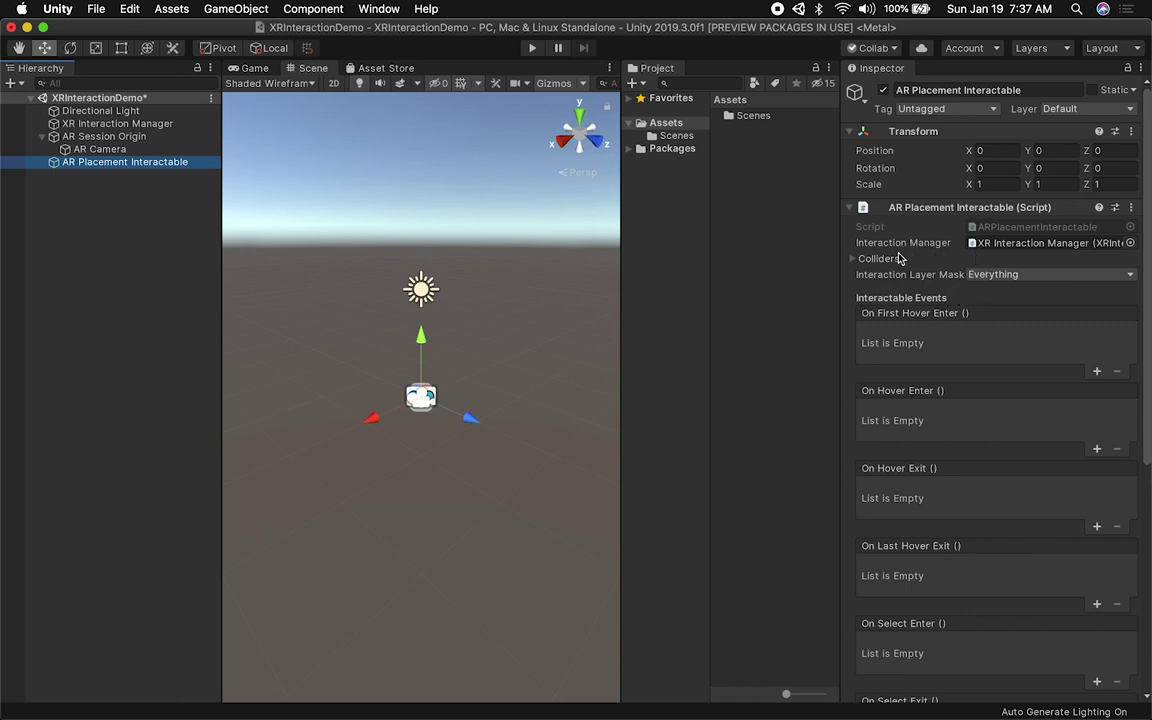
click(1004, 246)
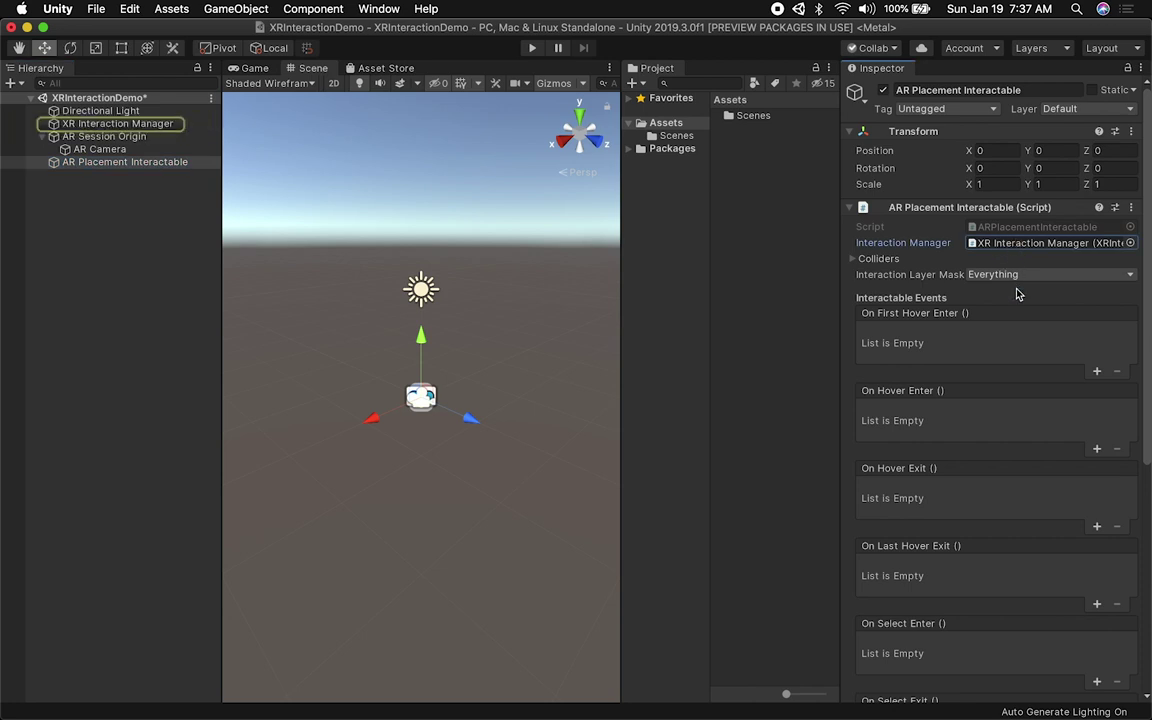
scroll(1018, 291, down, 2)
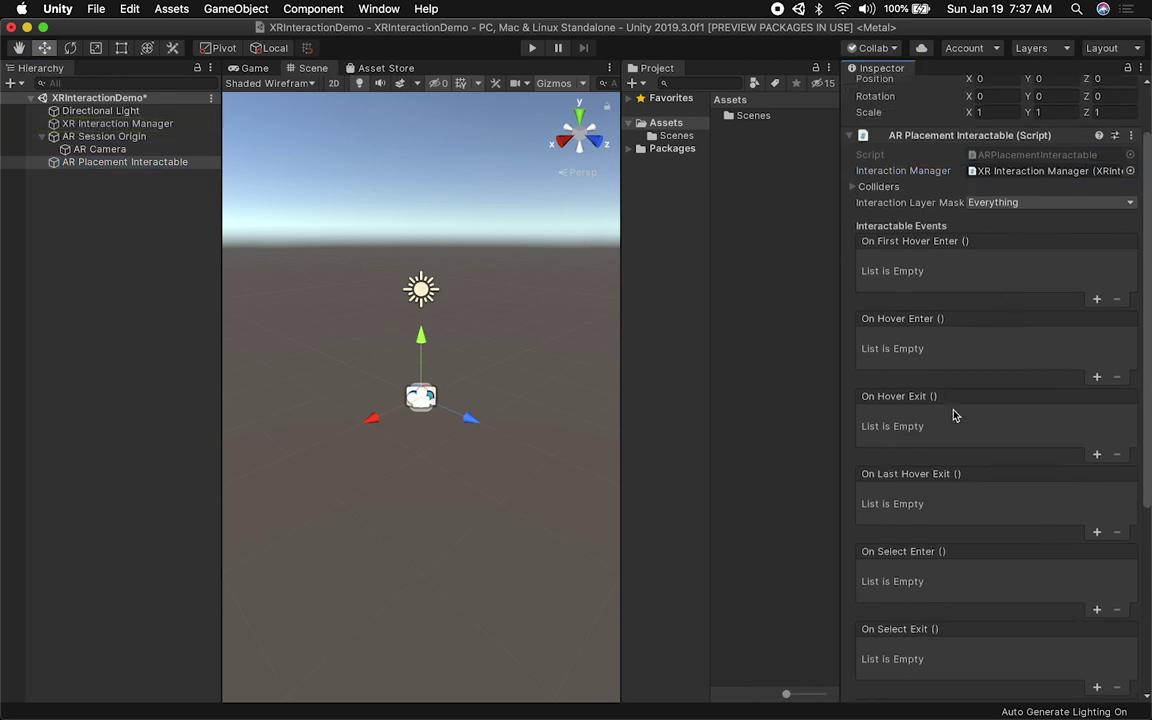
scroll(960, 425, down, 10)
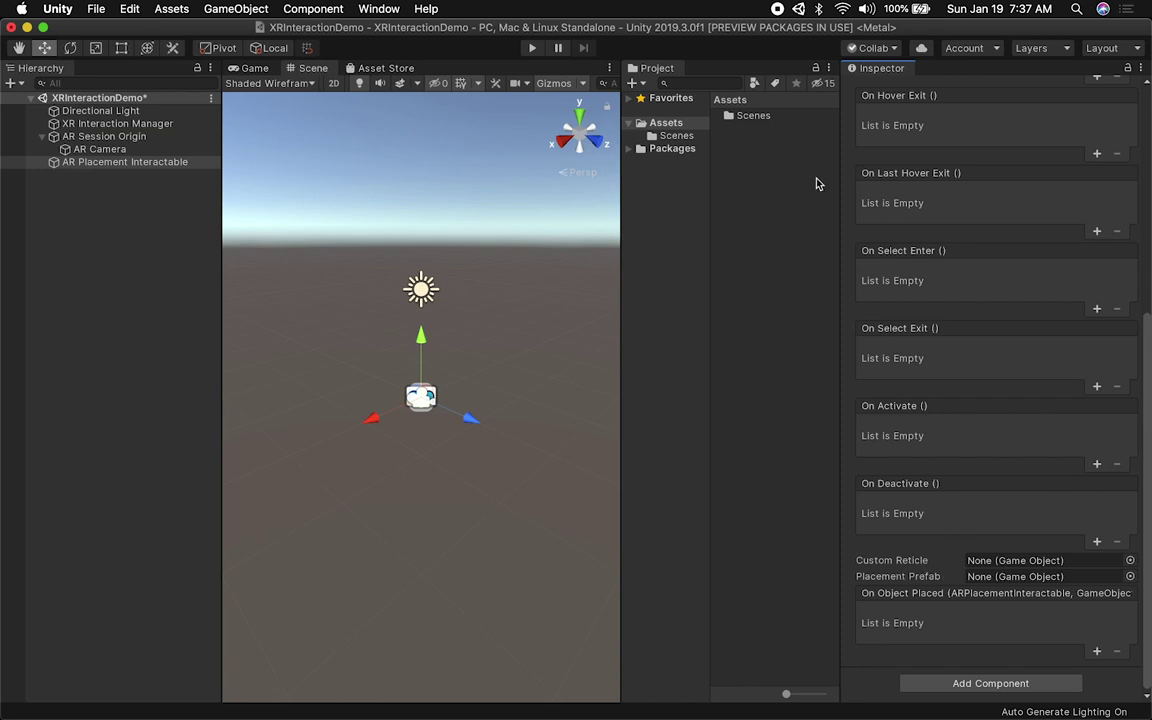
- Create a Prefabs folder in Assets and open it
right_click(664, 123)
mouse_move(685, 131)
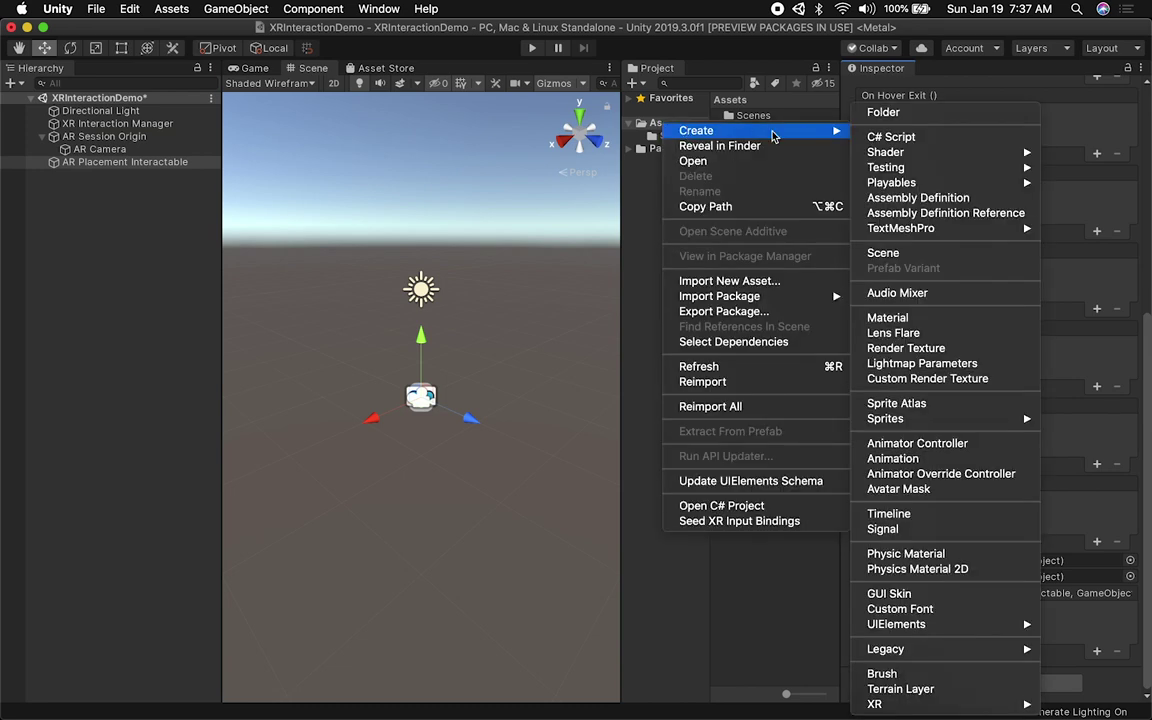
click(886, 106)
text(Prefabs)
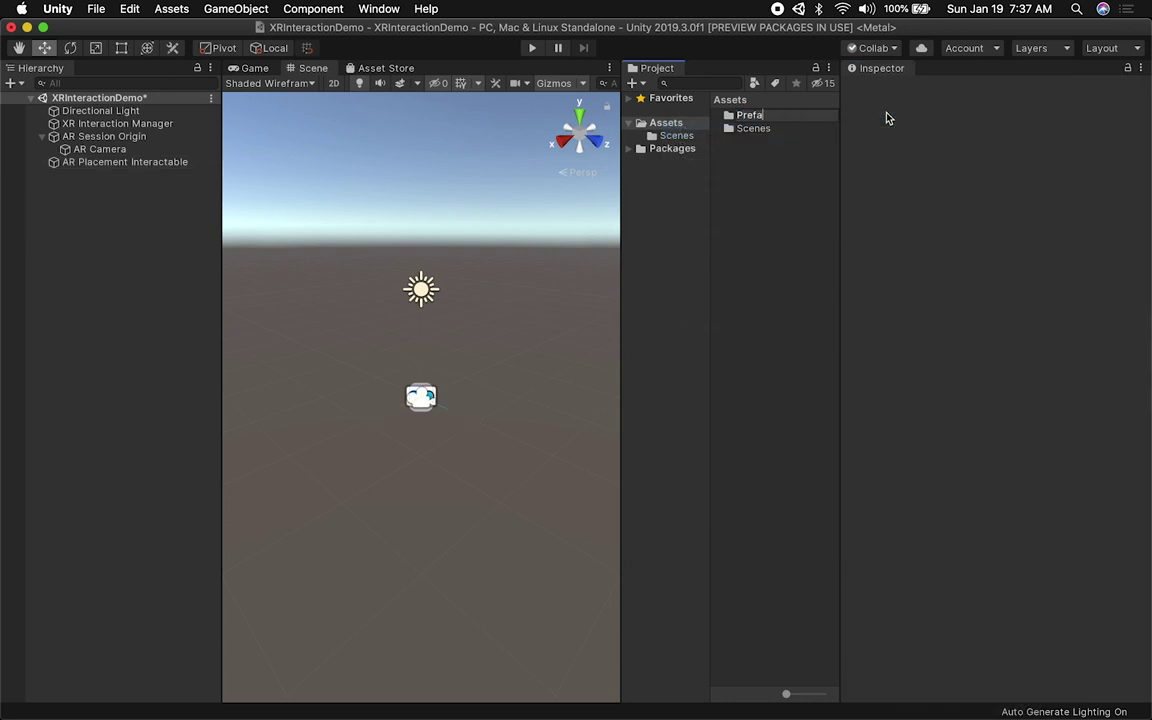
key(Return)
double_click(787, 118)
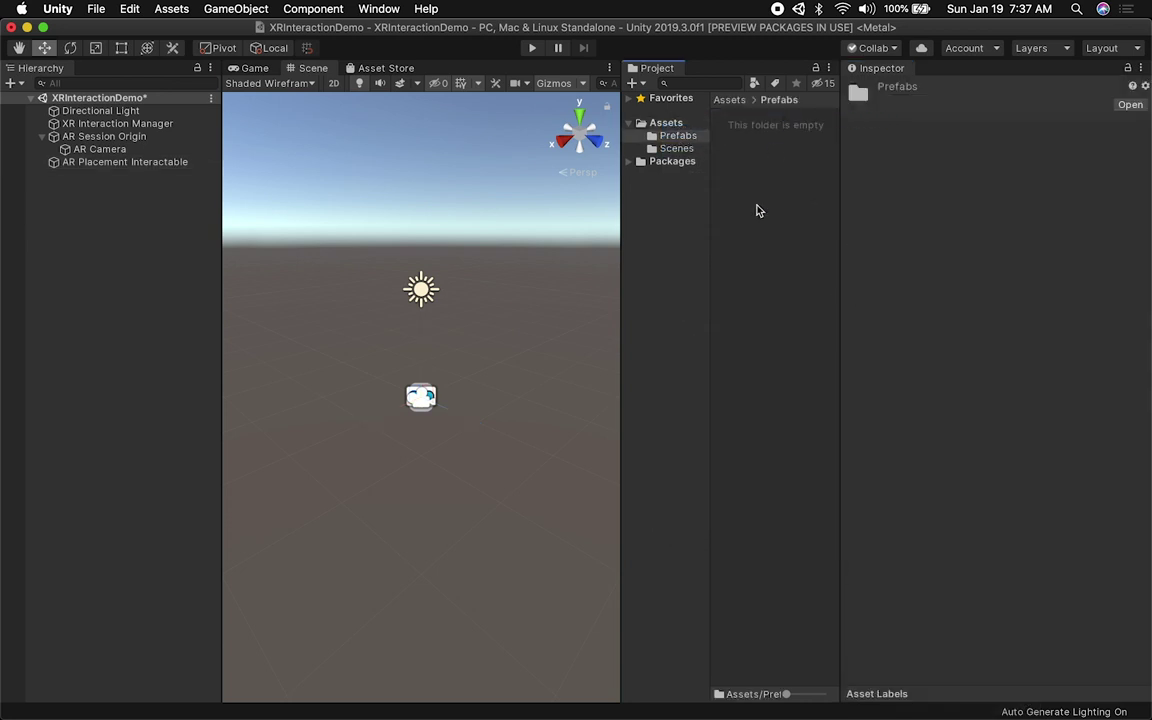
- Add a cube named AR Cube to the scene and save
right_click(112, 216)
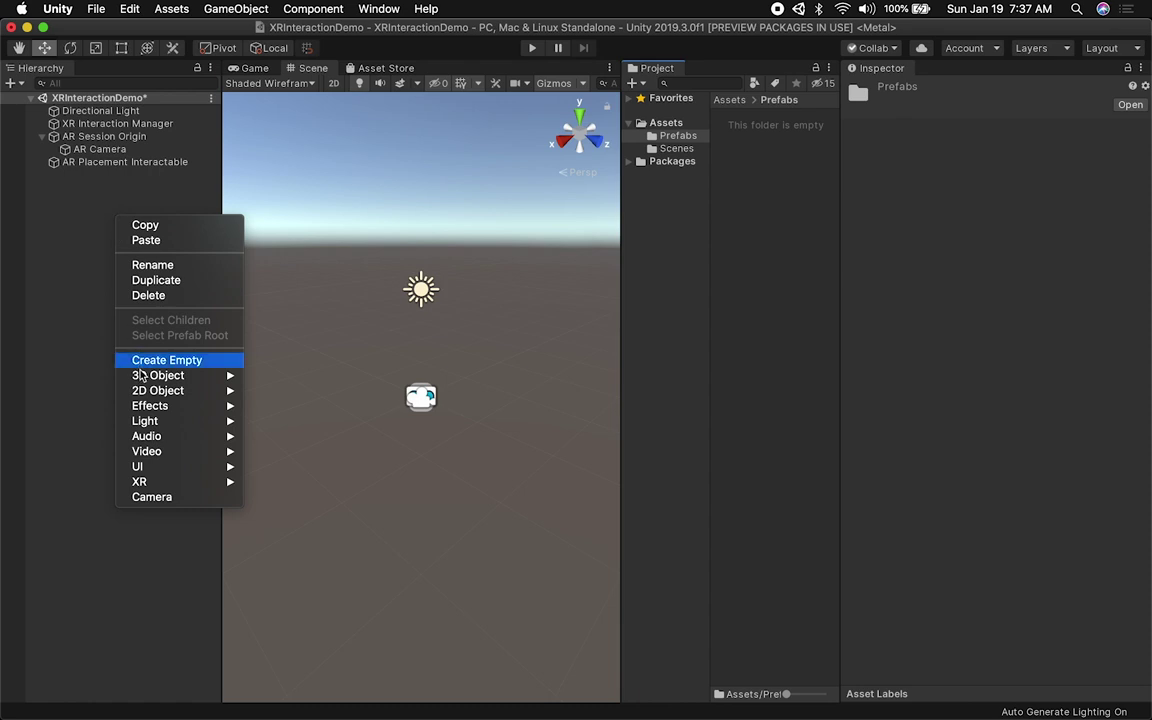
mouse_move(160, 375)
click(290, 376)
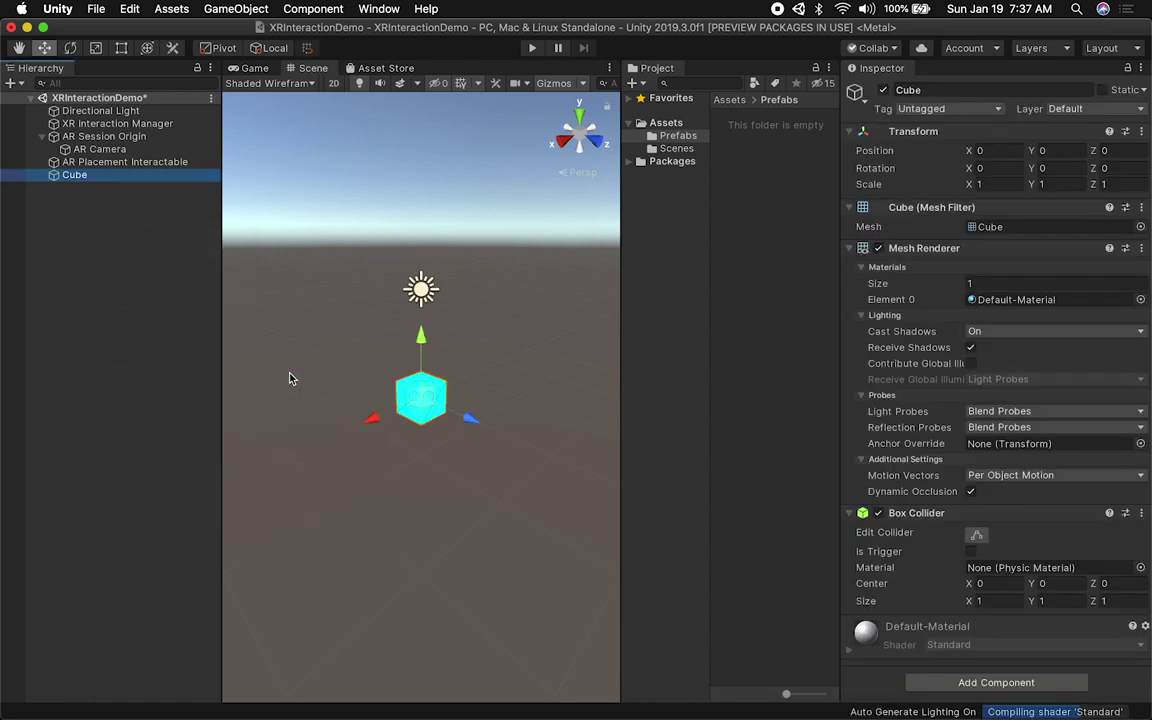
key(Return)
text(AR Cube)
key(Return)
key(super+s)
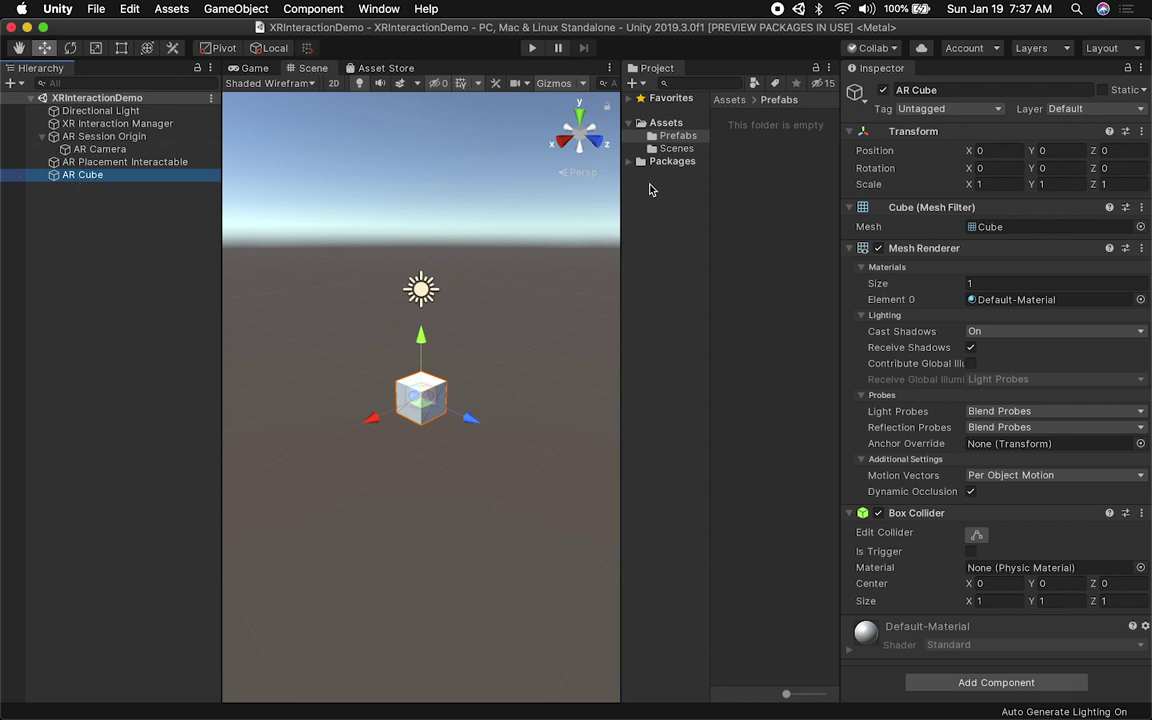
- Scale AR Cube to 0.1, 0.1, 0.1, save, and frame it in view
click(981, 184)
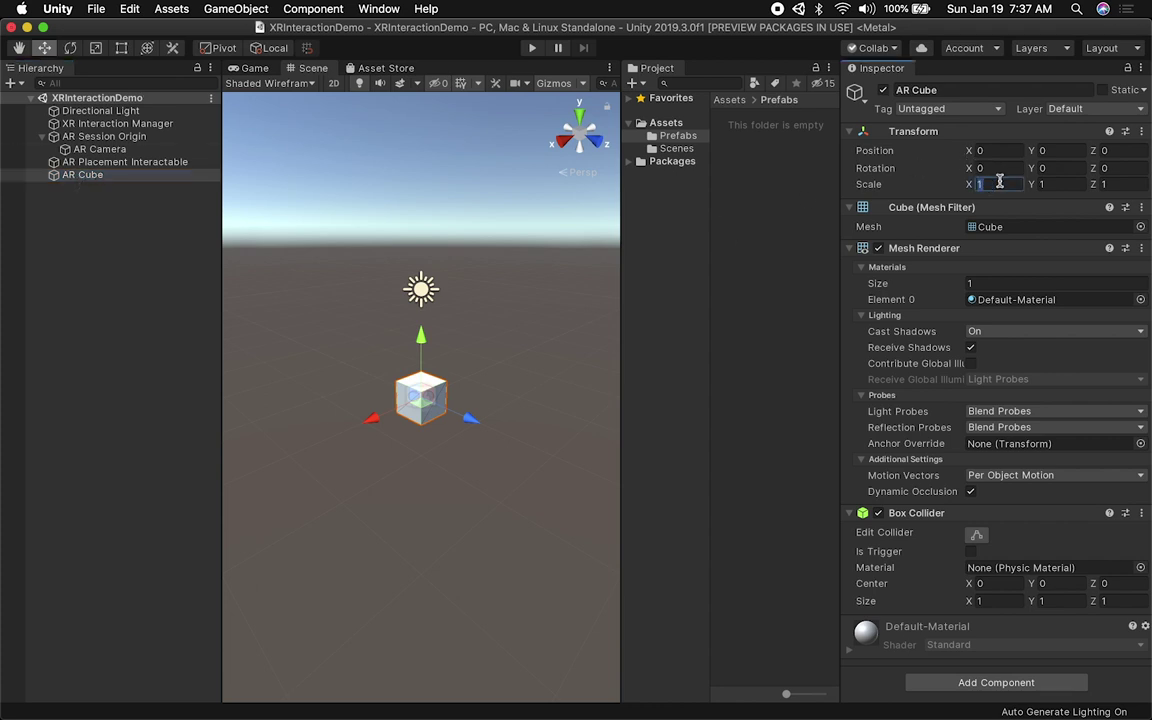
text(0.1)
key(Tab)
text(0.1)
key(Tab)
text(0.1)
key(Return)
key(super+s)
key(f)
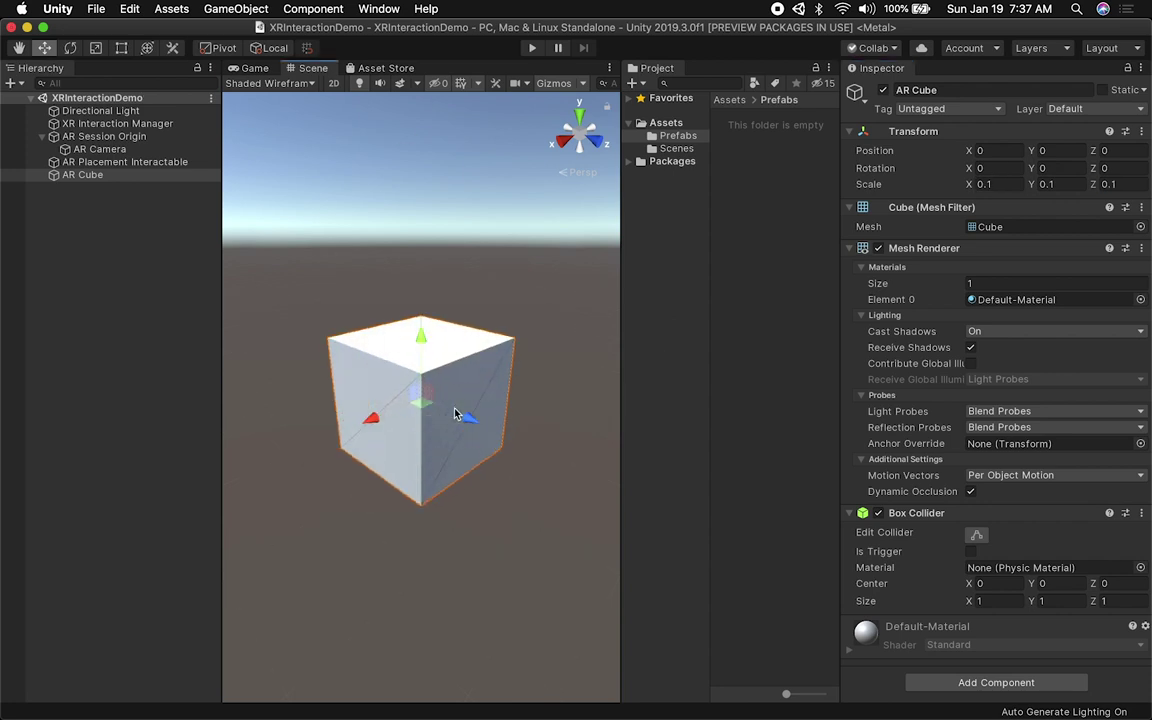
- Create a material named Default in Assets, plus a second new material
right_click(680, 124)
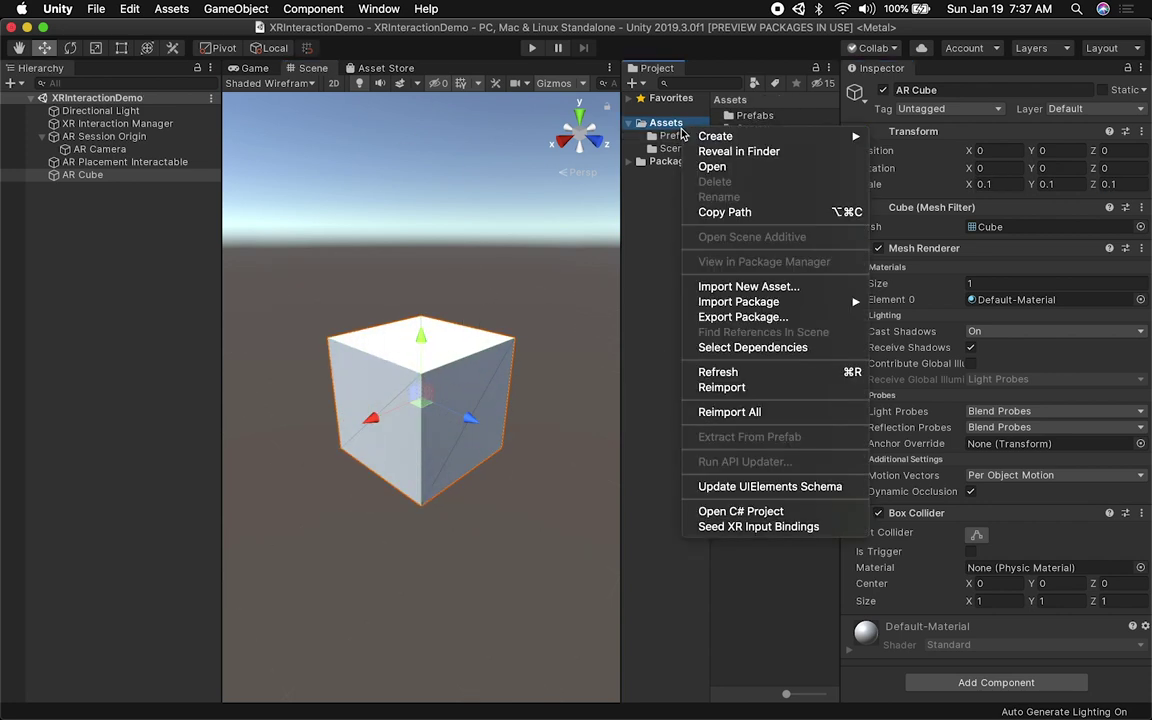
mouse_move(725, 136)
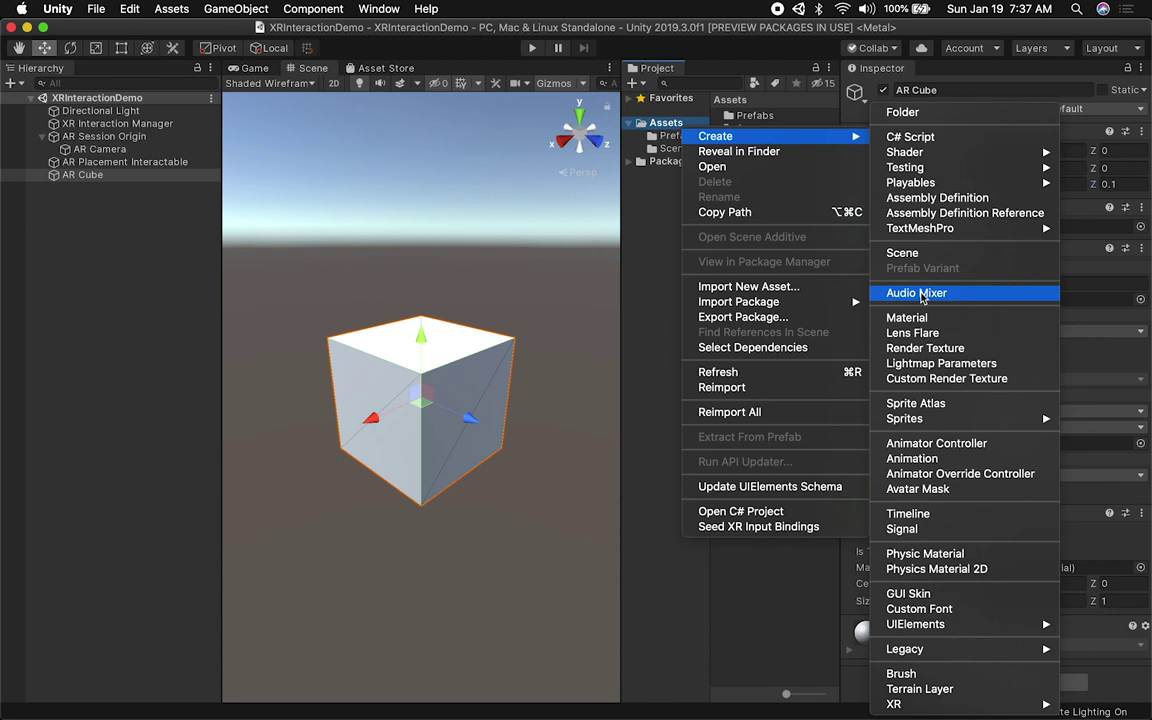
click(906, 317)
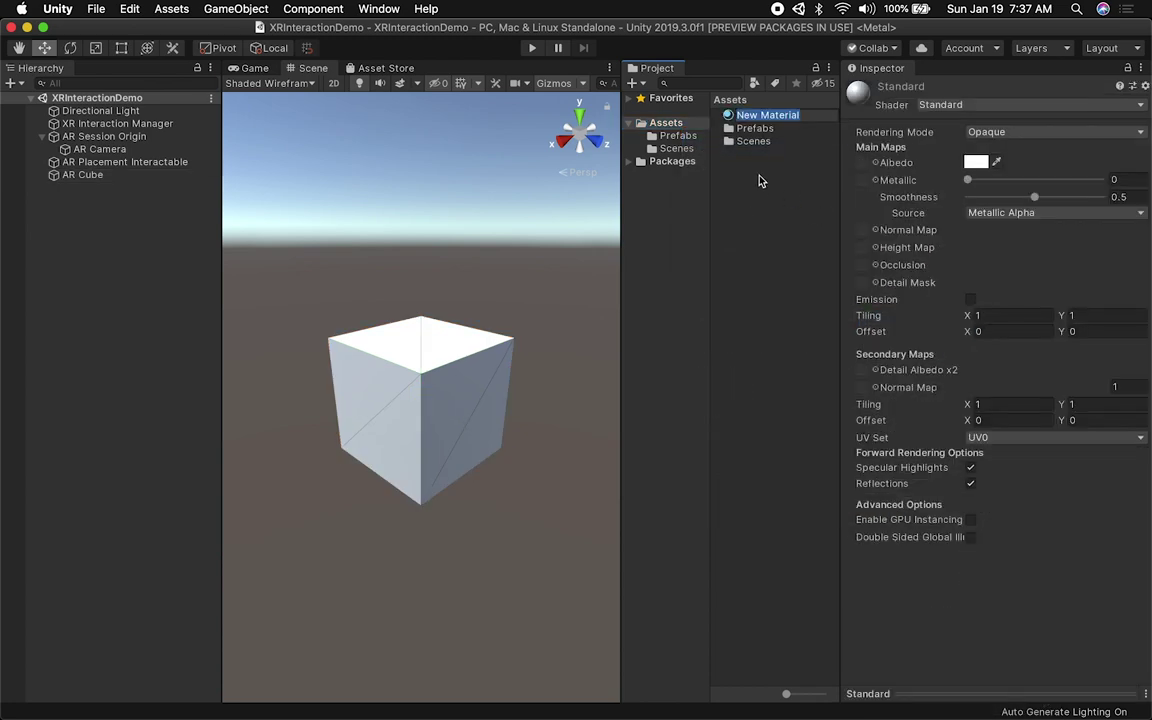
text(Default)
key(Return)
right_click(672, 124)
mouse_move(720, 132)
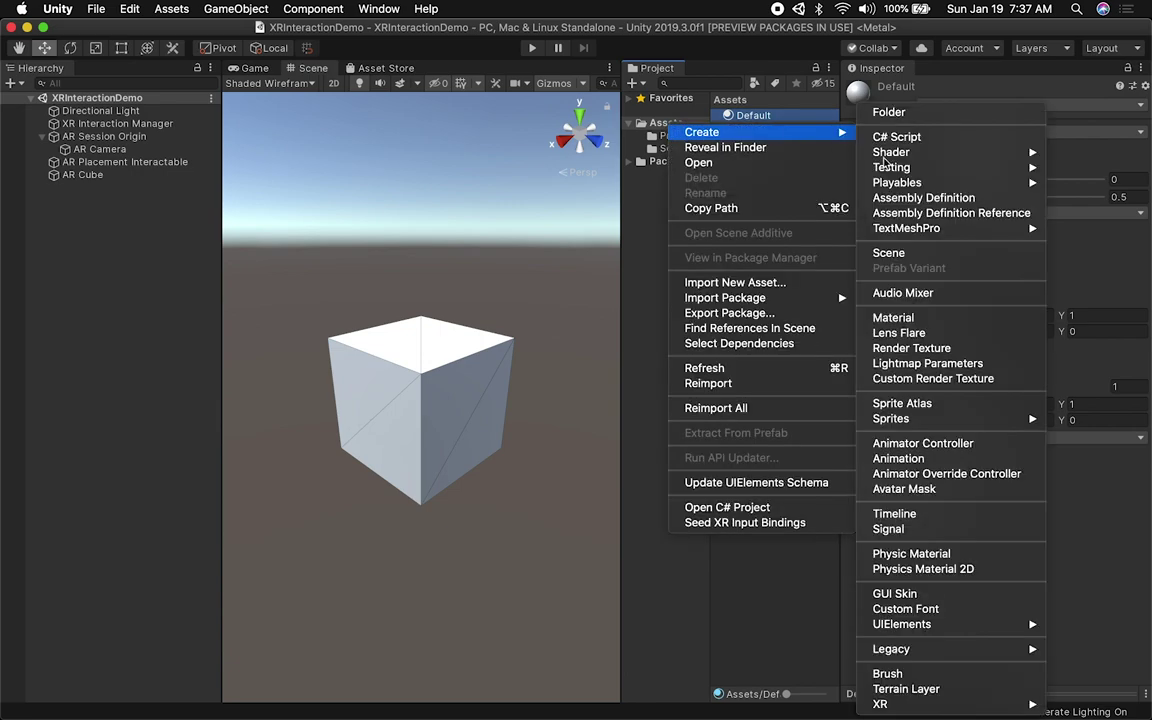
click(893, 318)
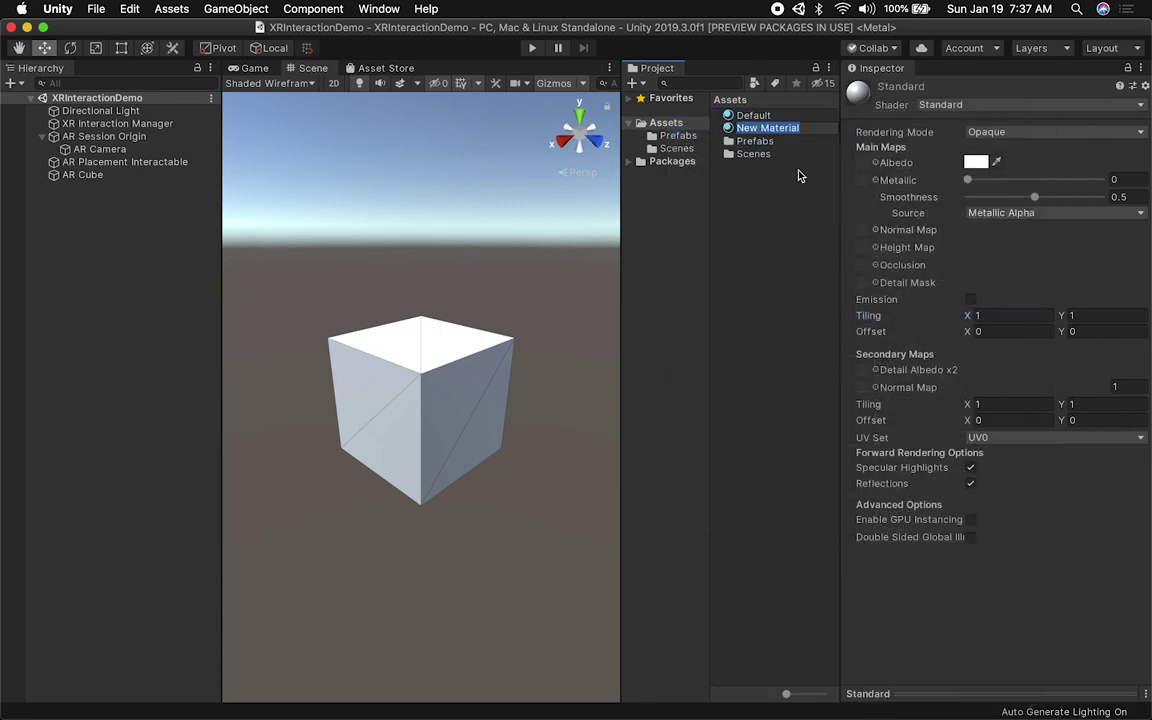
- Create a Materials folder and move the Default material into it
click(658, 121)
right_click(665, 122)
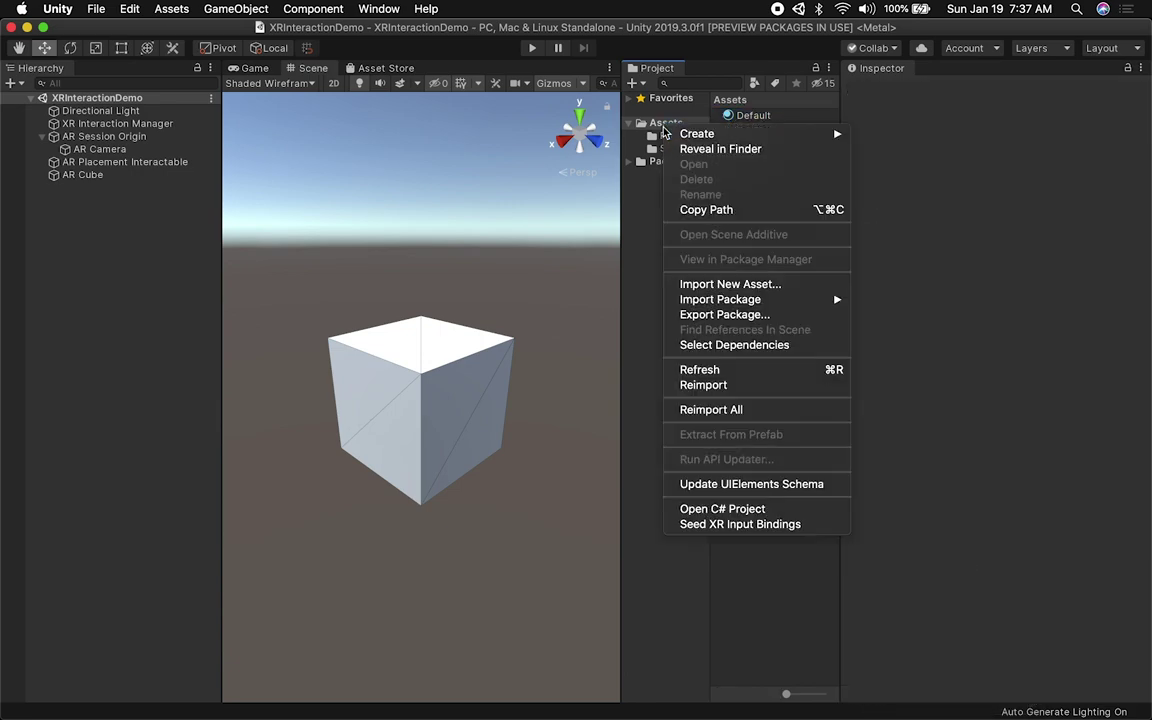
mouse_move(690, 135)
click(899, 111)
text(Materials)
key(Return)
drag(753, 115, 758, 130)
double_click(757, 116)
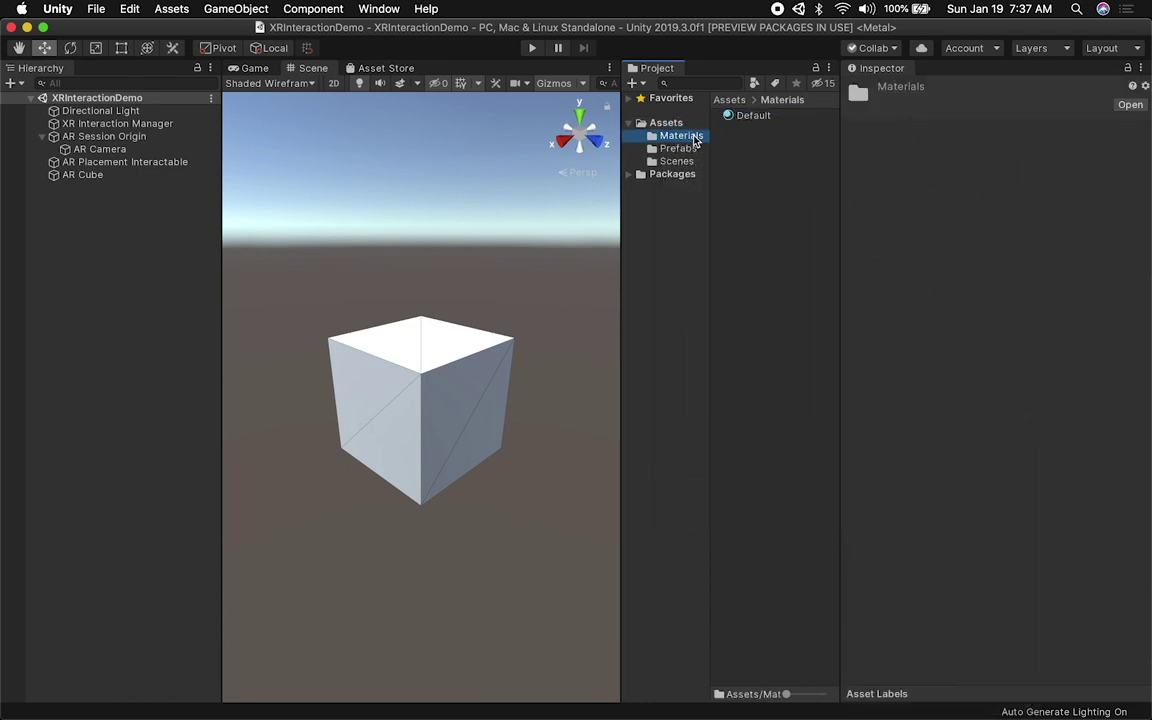
- Set the Default material's Albedo colour to full red
click(760, 118)
click(975, 162)
click(103, 134)
drag(148, 88, 155, 40)
click(10, 27)
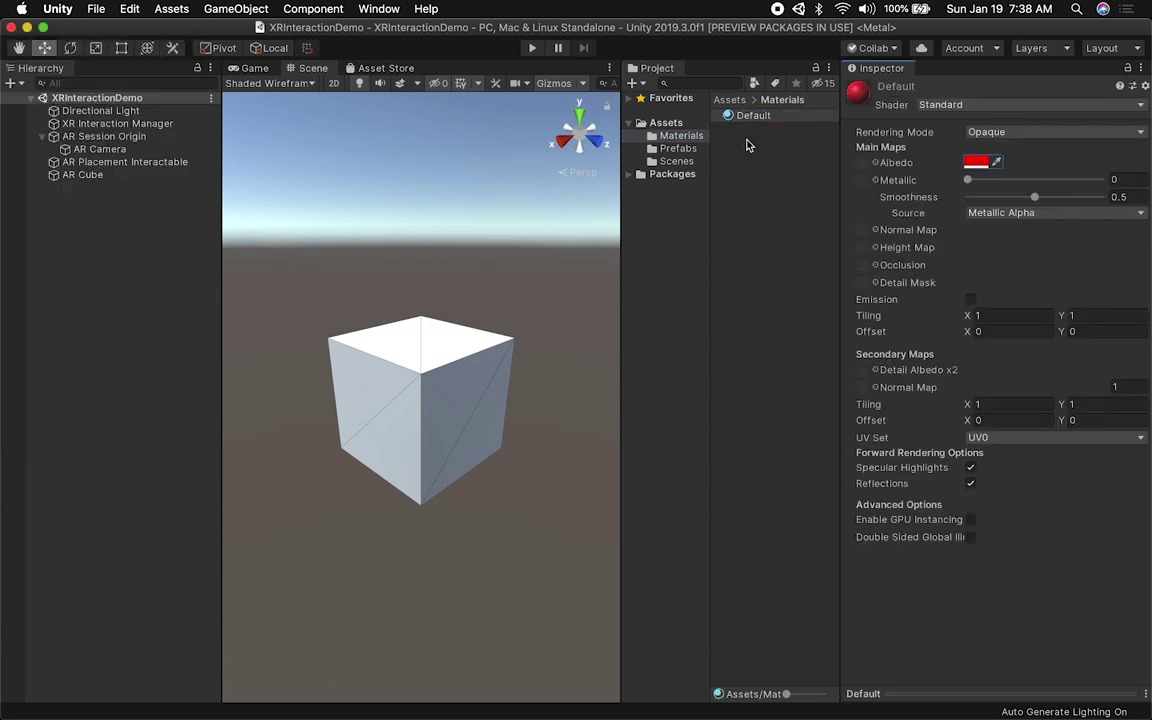
- Apply the red material to AR Cube, rename it Placement, and save
click(465, 371)
drag(772, 122, 432, 386)
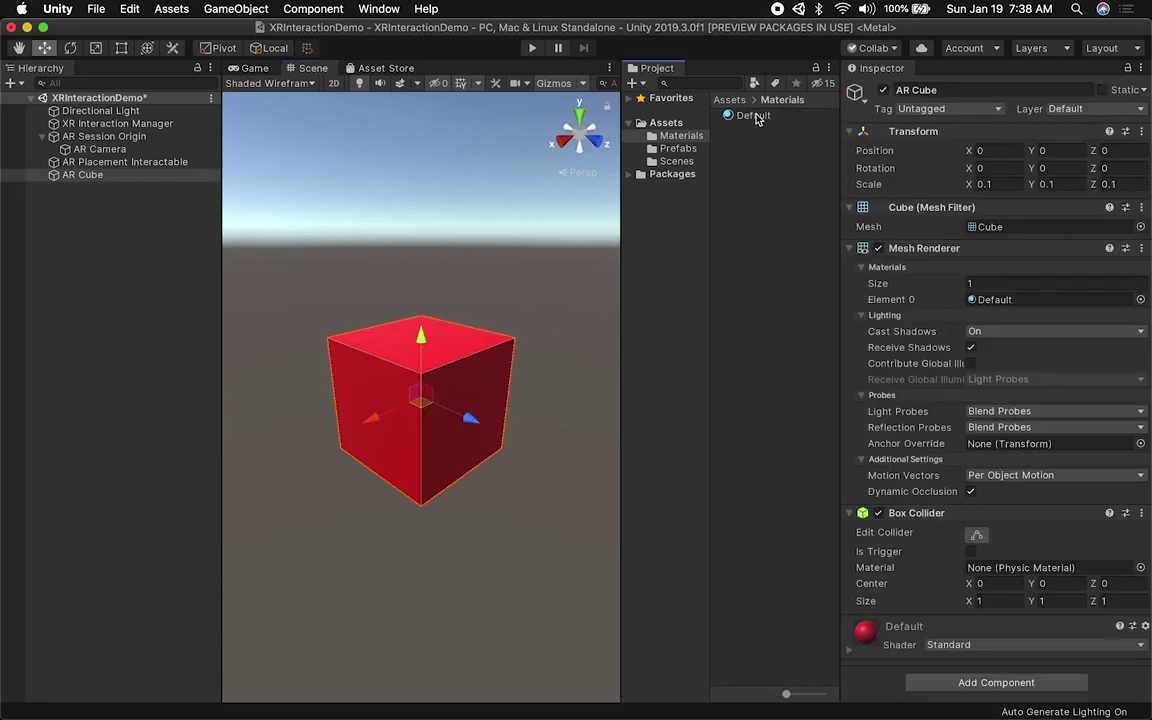
click(757, 117)
click(768, 115)
text(Placement)
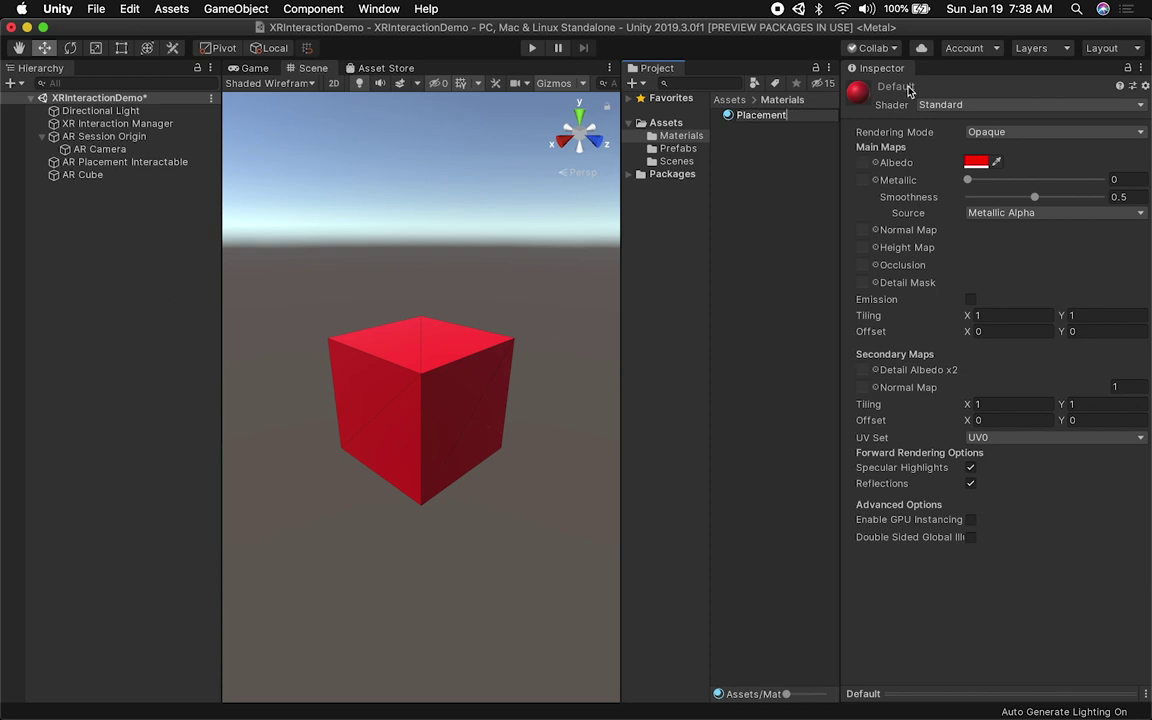
key(Return)
key(super+s)
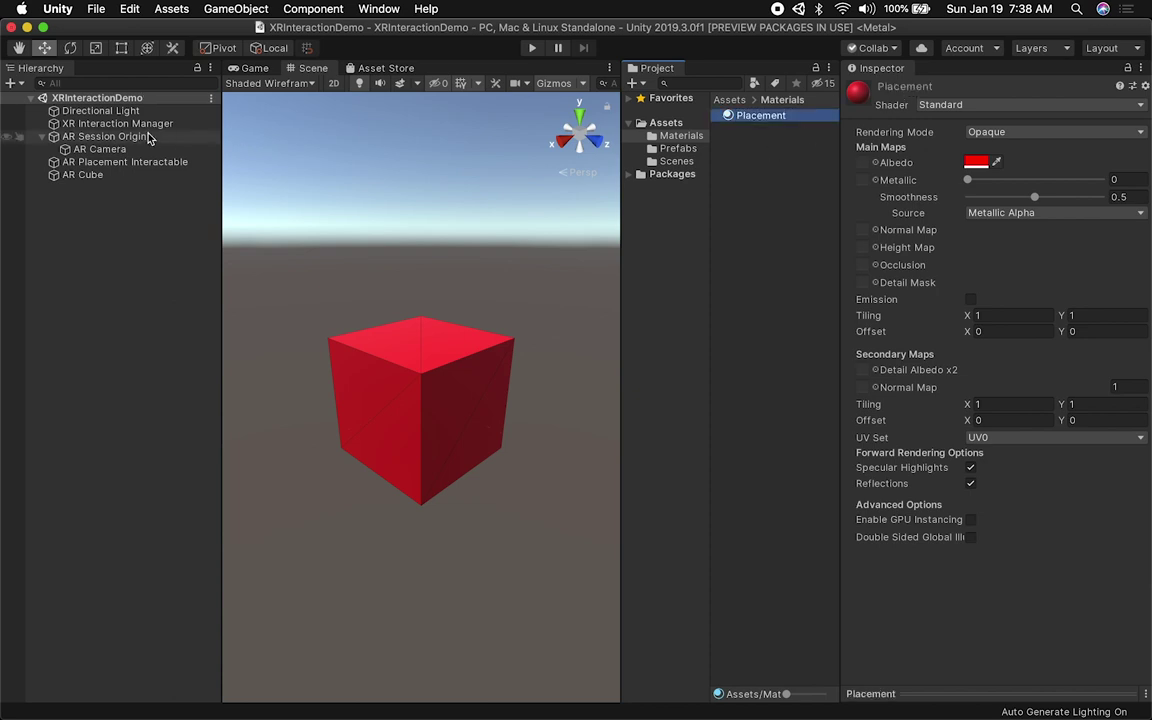
click(107, 163)
click(90, 174)
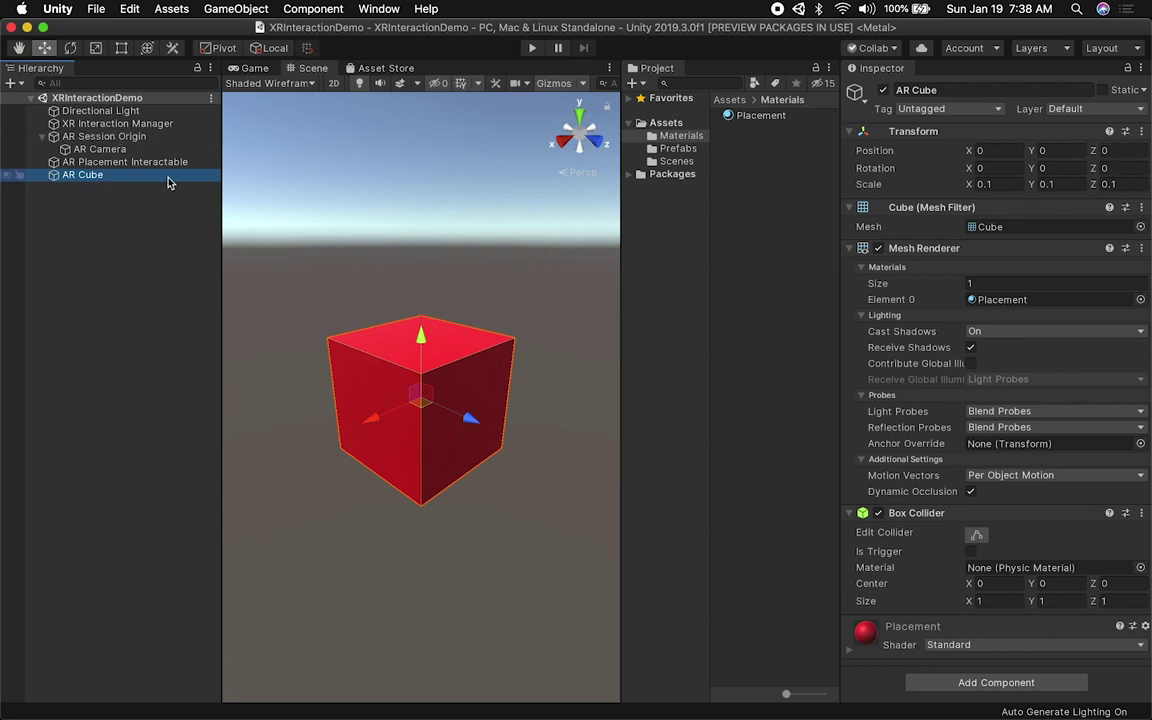
- Make AR Cube a prefab in the Prefabs folder, delete it from the scene, and save
drag(87, 180, 676, 150)
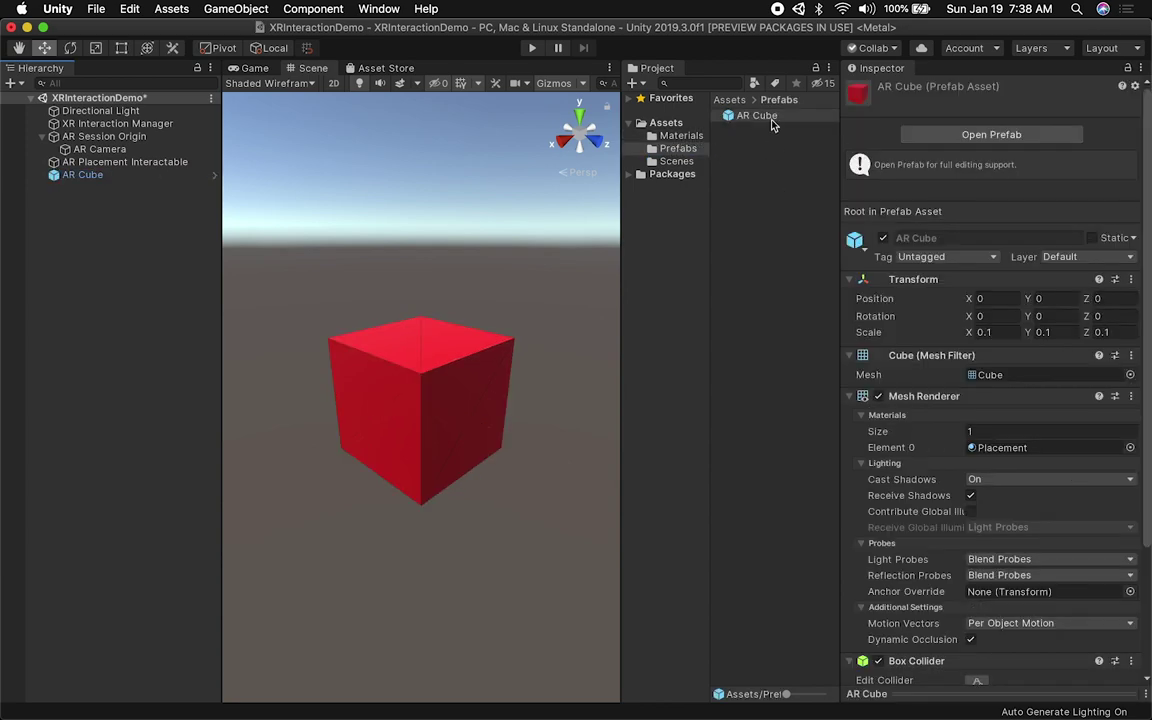
click(111, 190)
click(85, 175)
key(super+BackSpace)
key(super+s)
- Set the AR Cube prefab as the AR Placement Interactable's Placement Prefab
click(130, 168)
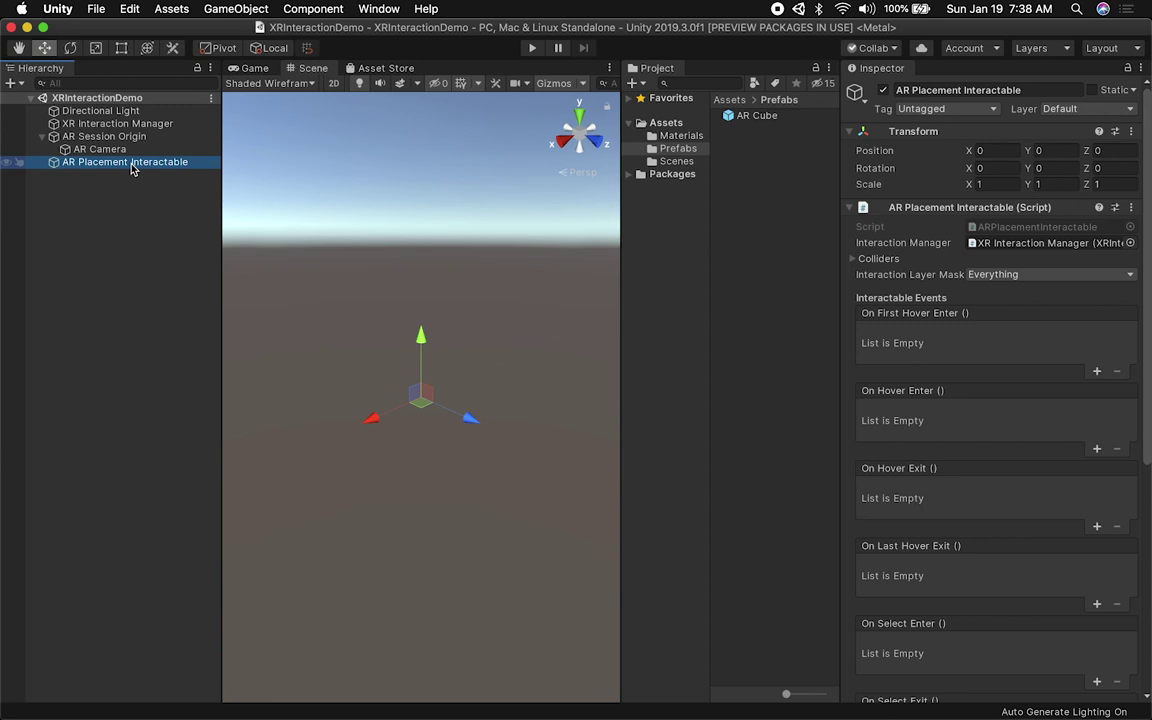
scroll(967, 519, down, 10)
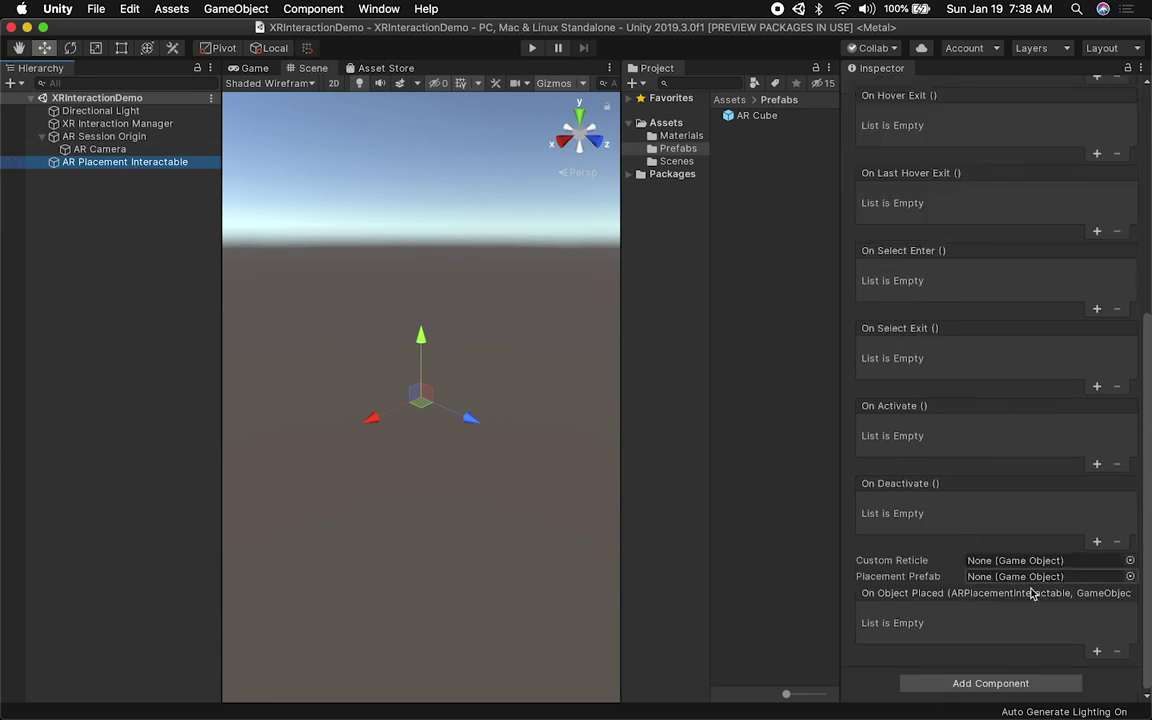
drag(748, 115, 990, 578)
scroll(993, 353, up, 10)
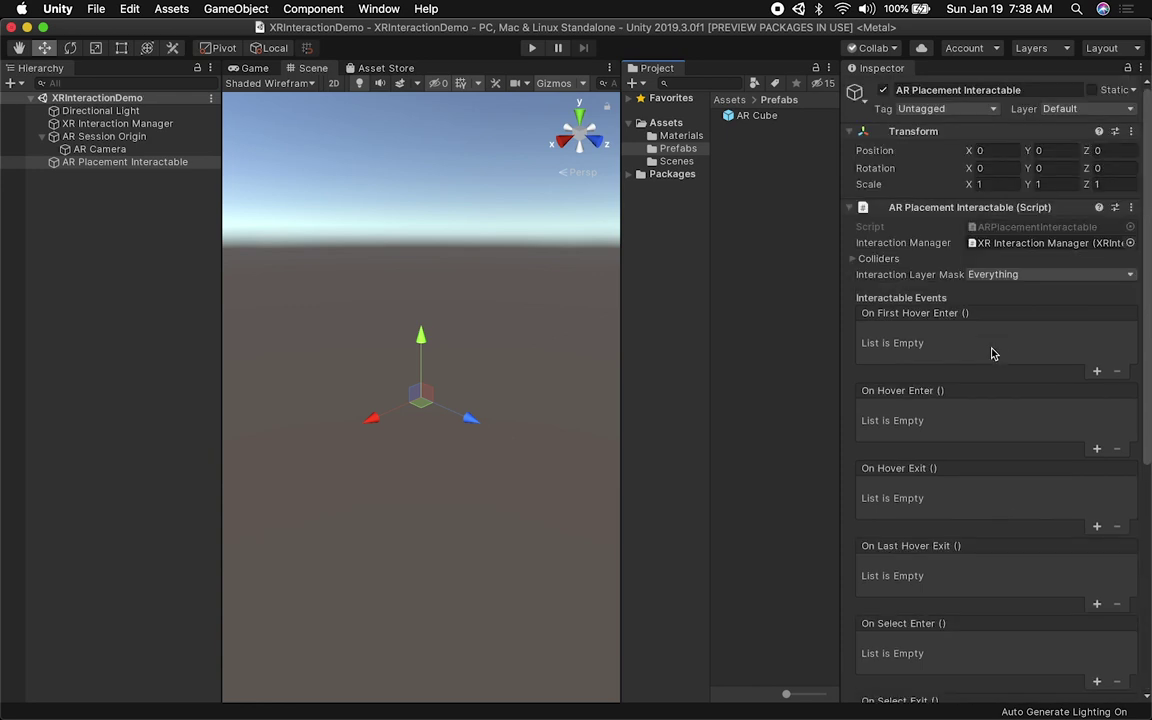
click(750, 116)
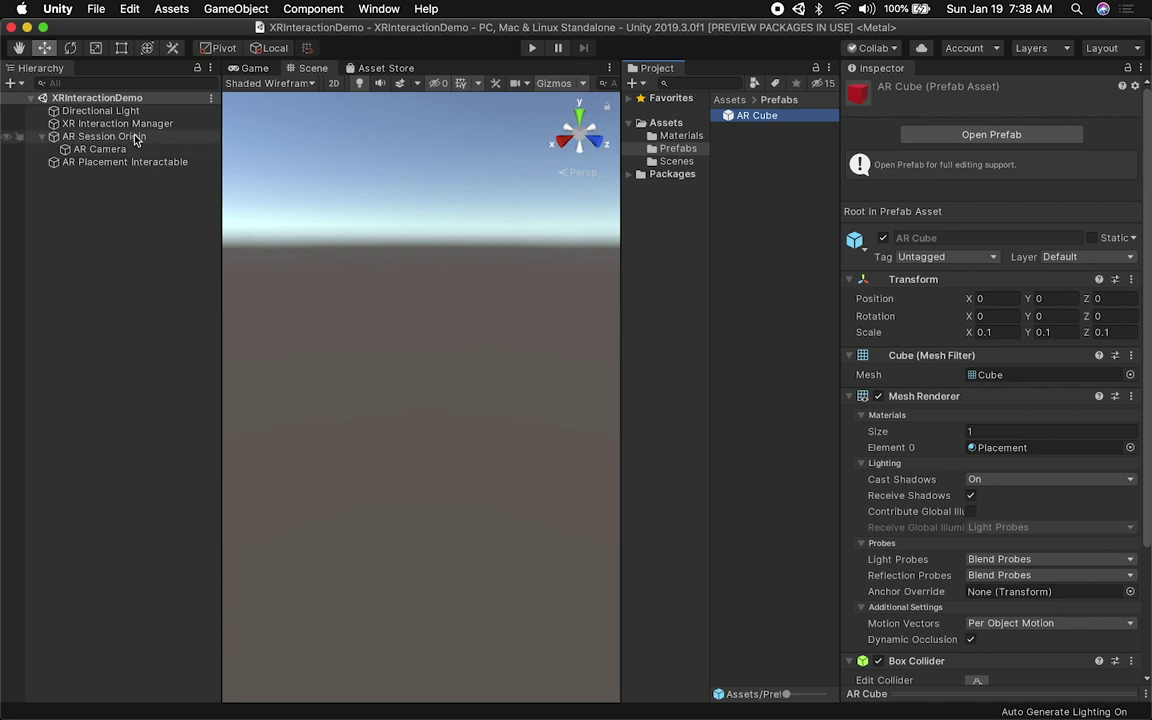
click(104, 137)
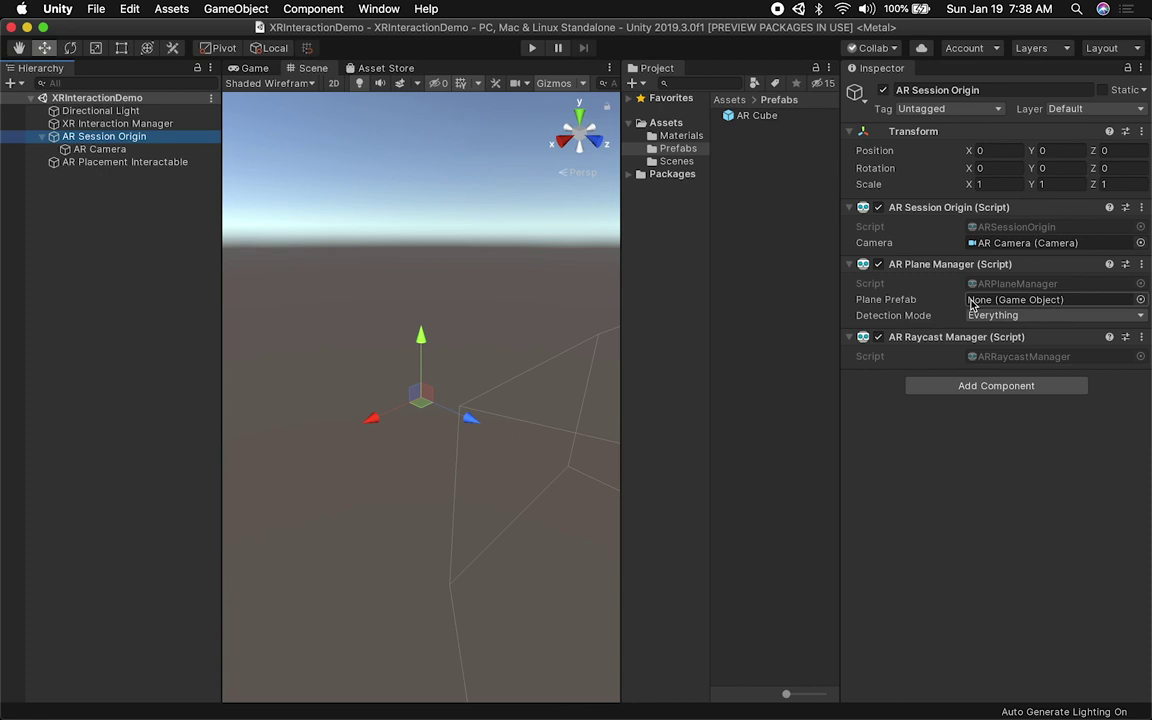
- Create an empty game object named 'AR Plane Visualizer'
right_click(125, 220)
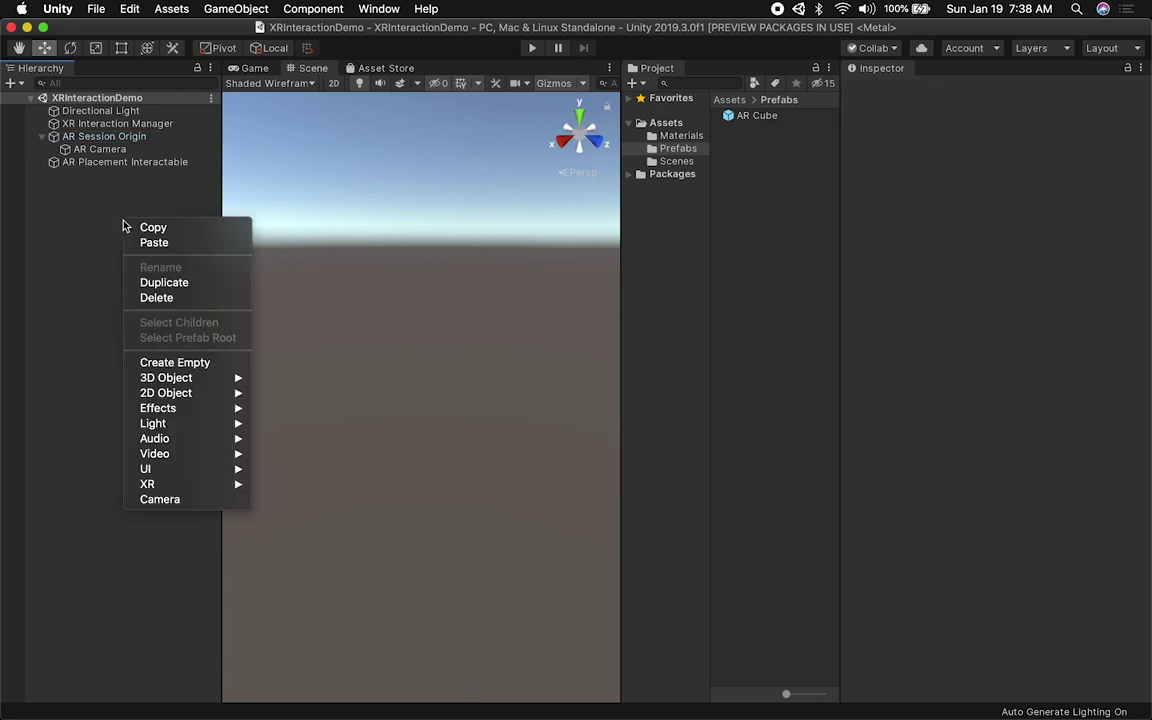
click(166, 364)
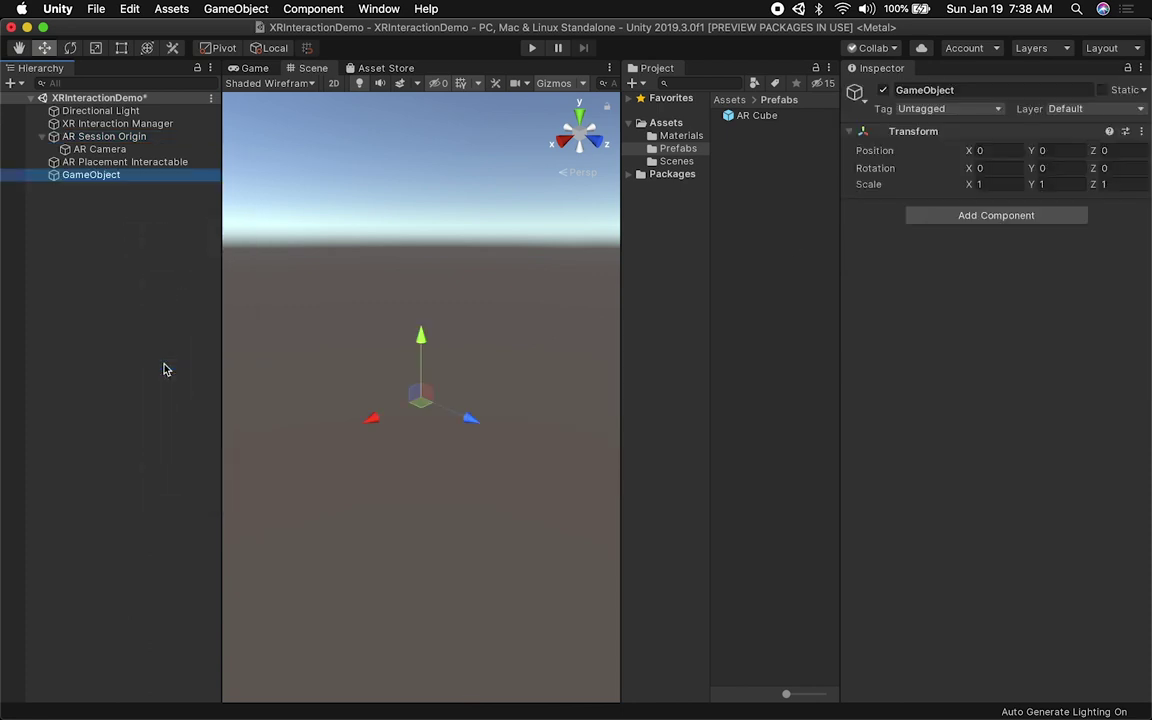
click(121, 176)
text(AR Plane)
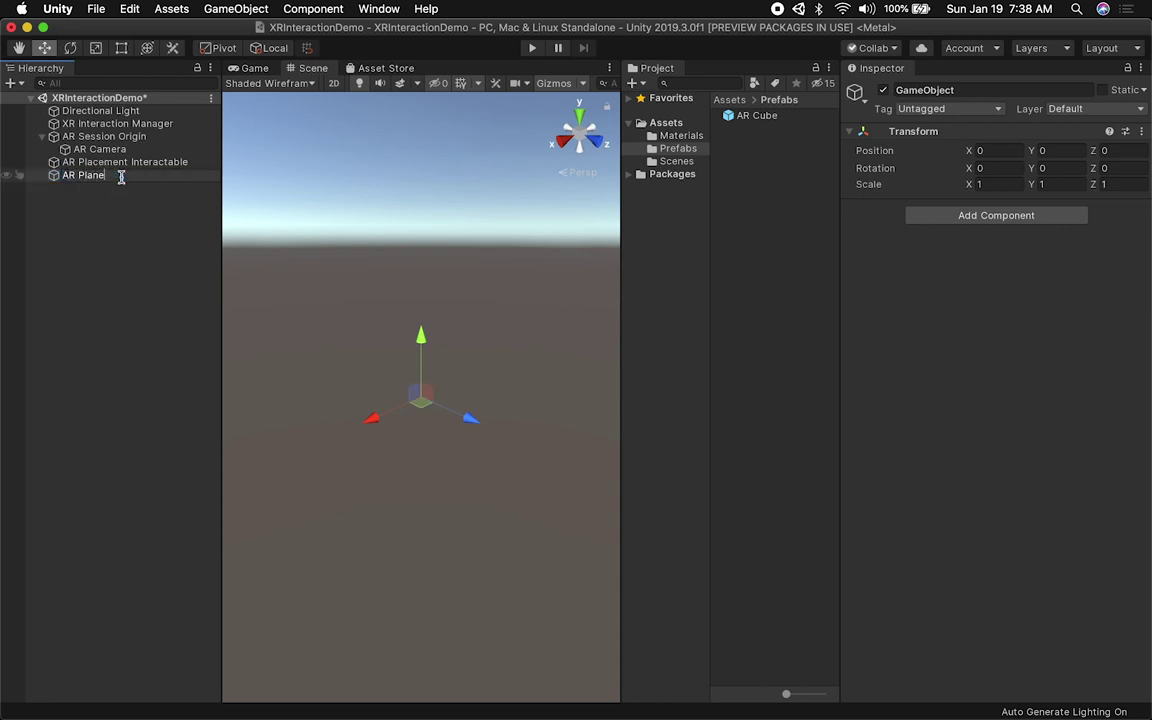
text( Visualizer)
key(Return)
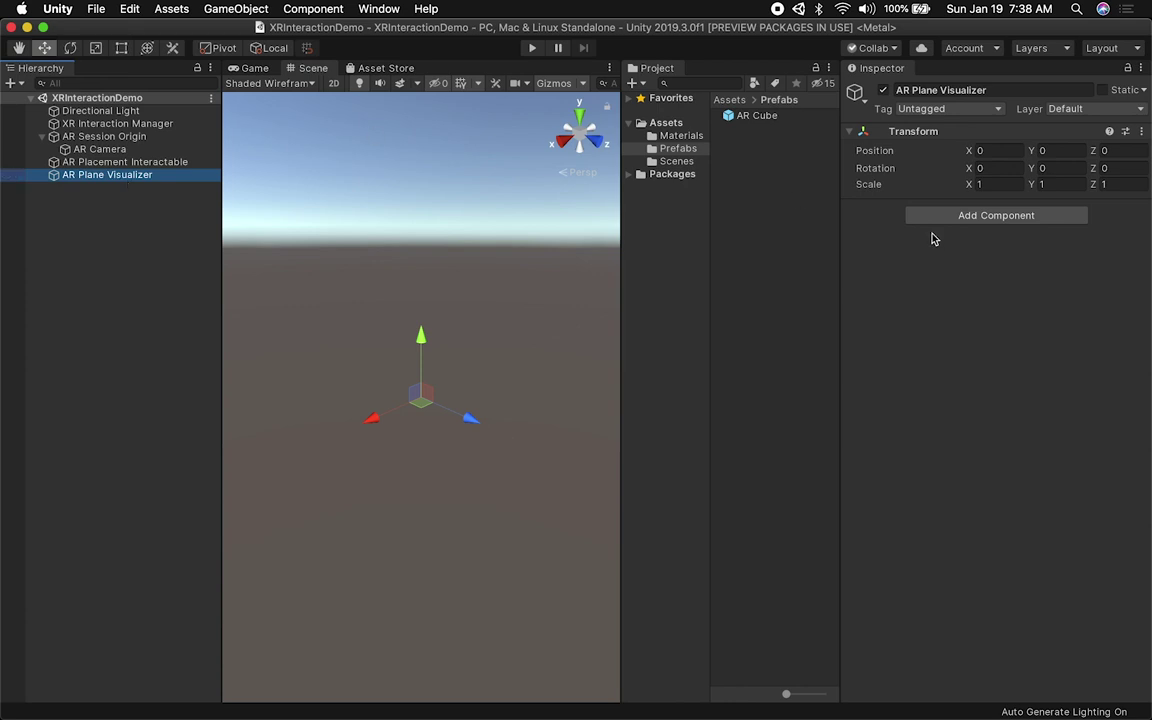
- Add the AR Plane and AR Plane Mesh Visualizer components to it
click(960, 217)
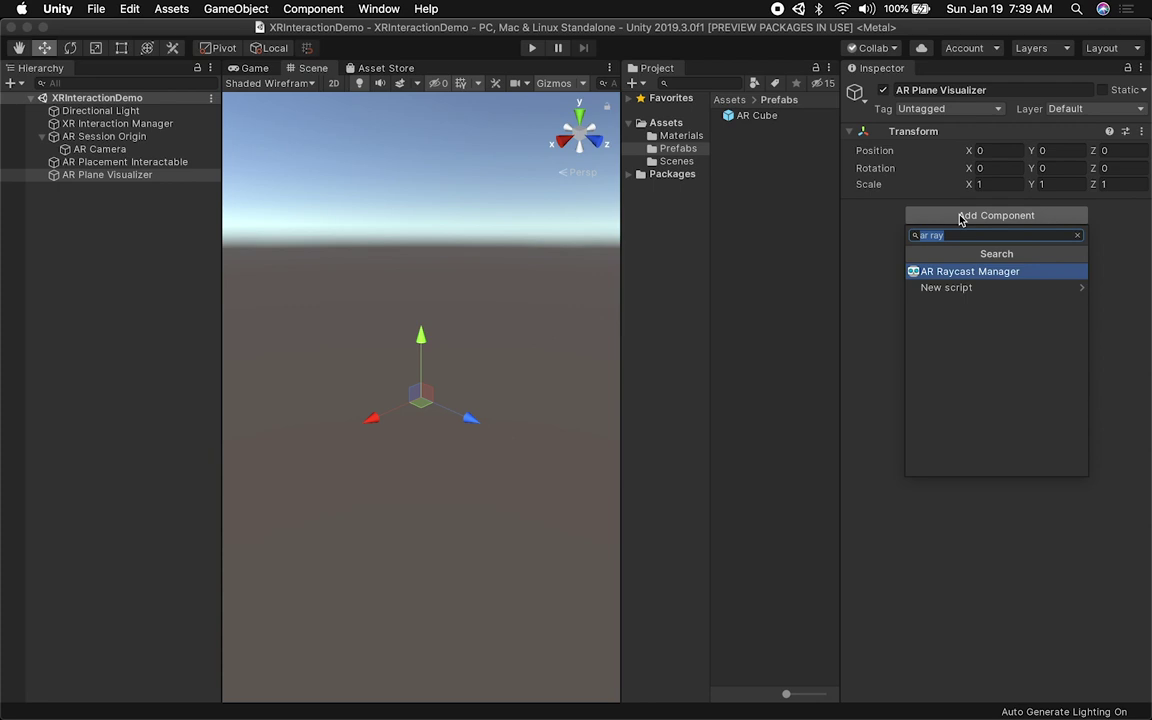
text(ar plane)
key(Return)
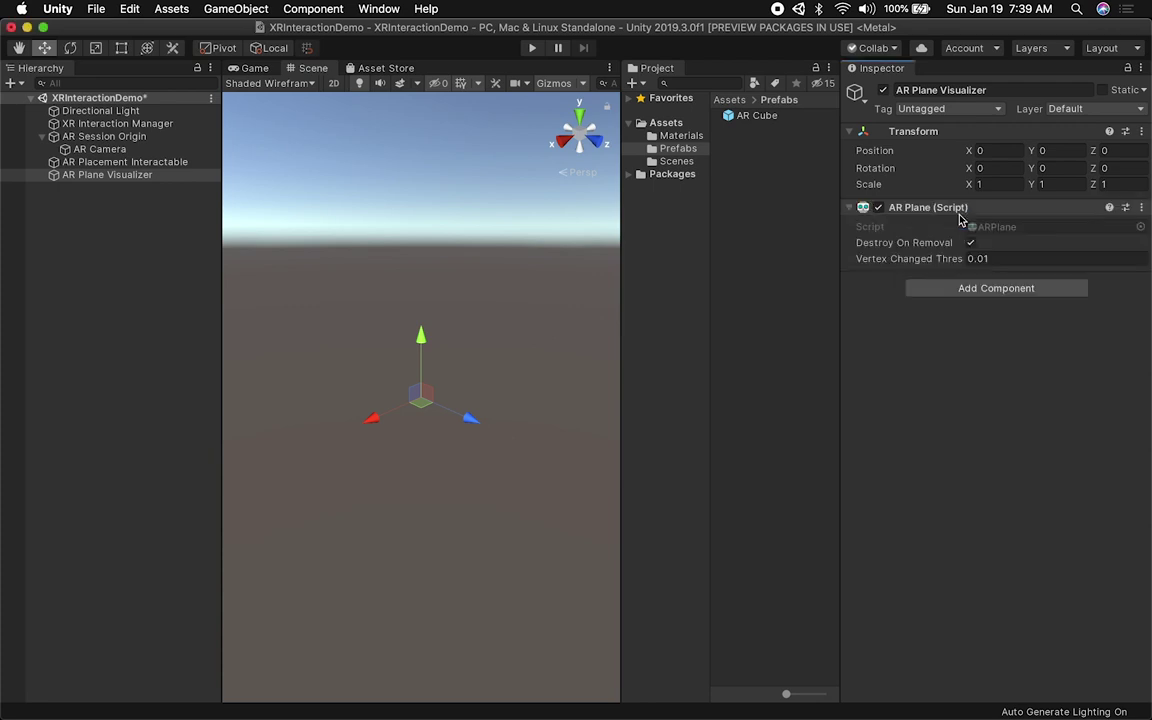
click(936, 290)
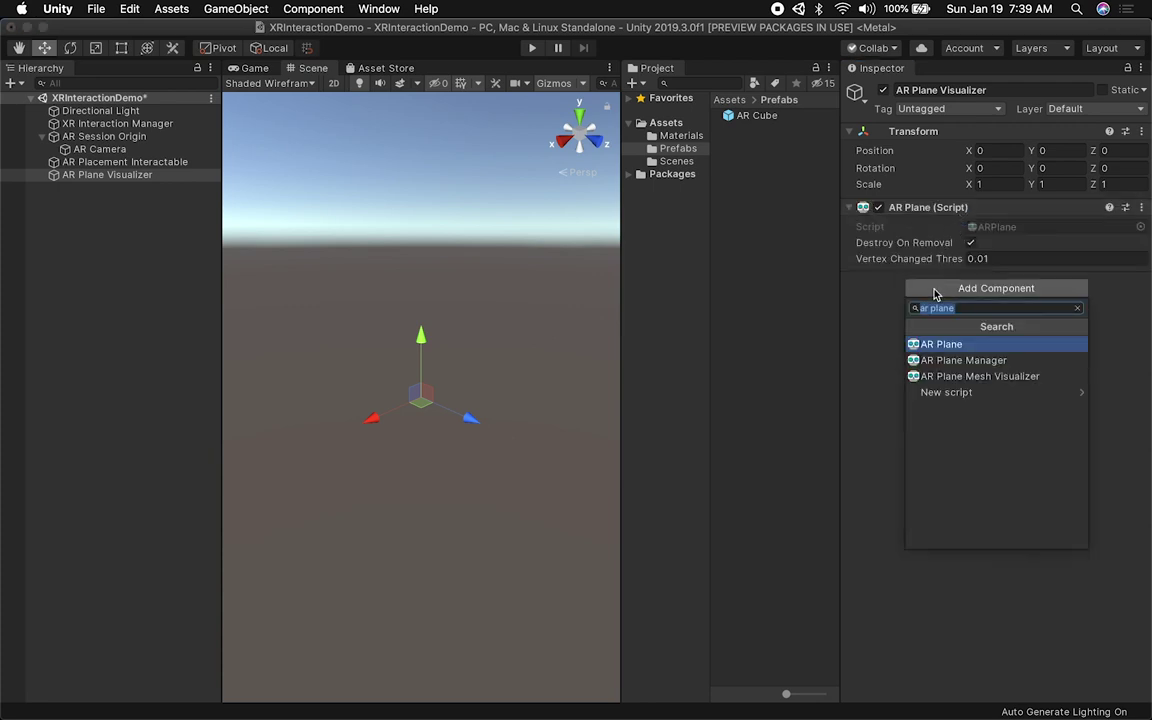
key(Down)
key(Down)
key(Return)
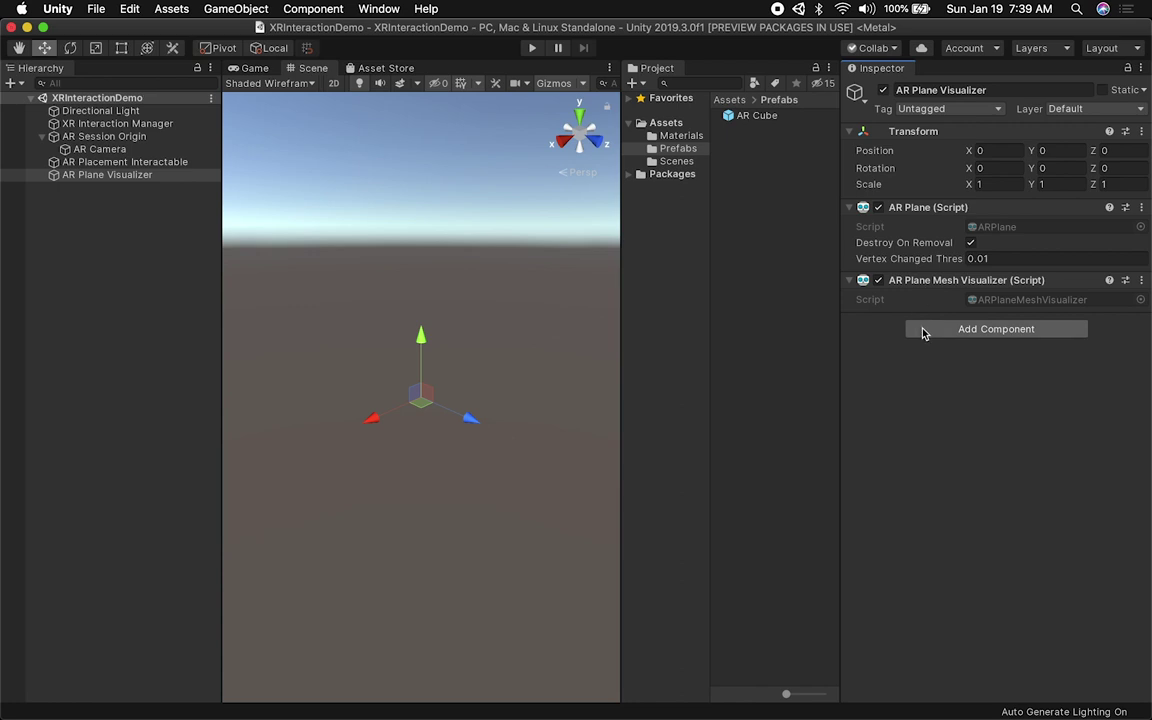
- Add Mesh Filter, Mesh Collider and Mesh Renderer components
click(923, 330)
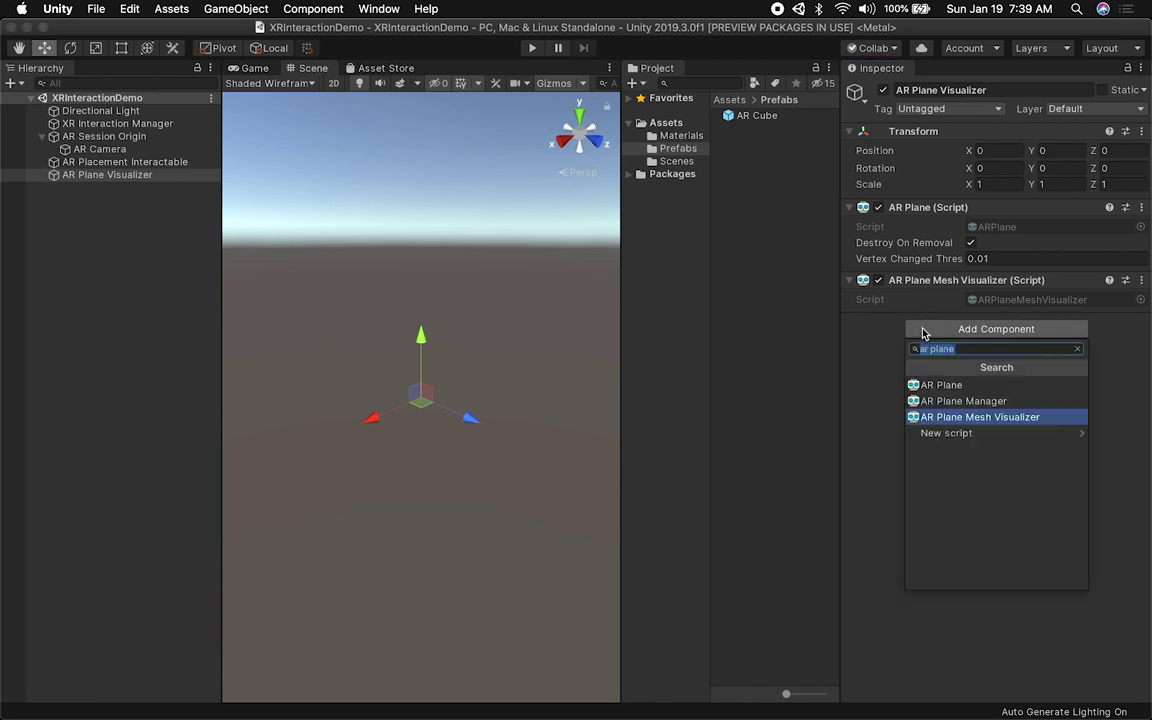
text(mes)
key(Down)
key(Up)
key(Up)
key(Return)
click(982, 370)
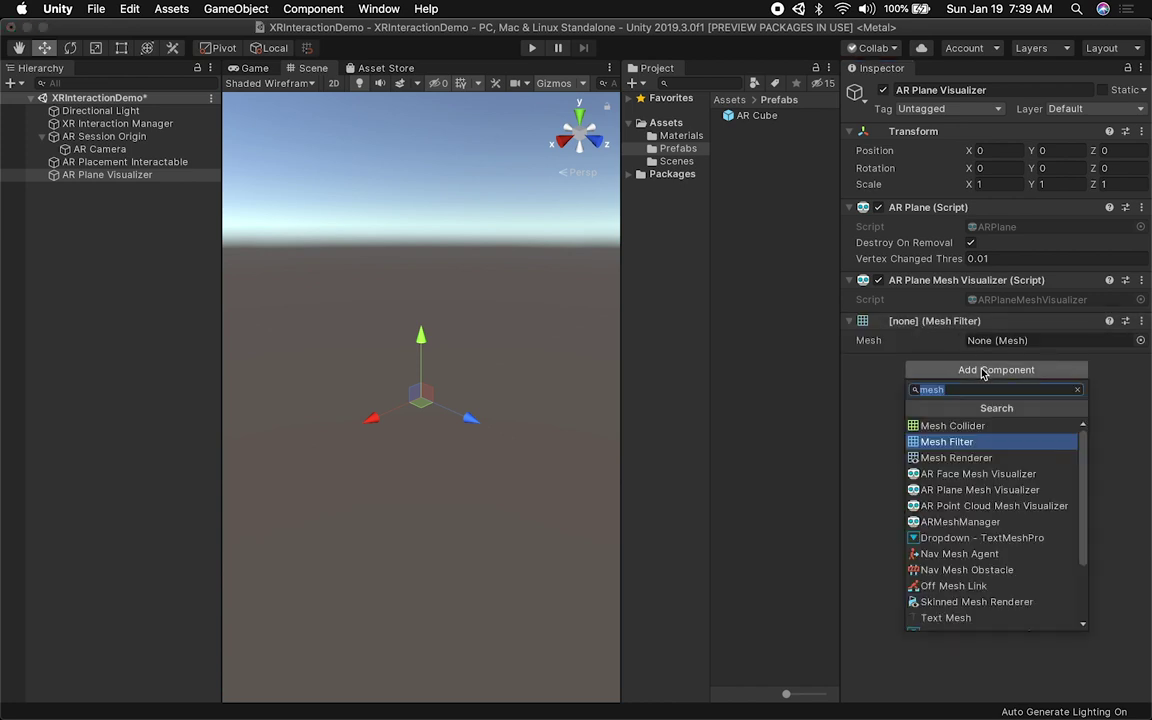
key(Up)
key(Return)
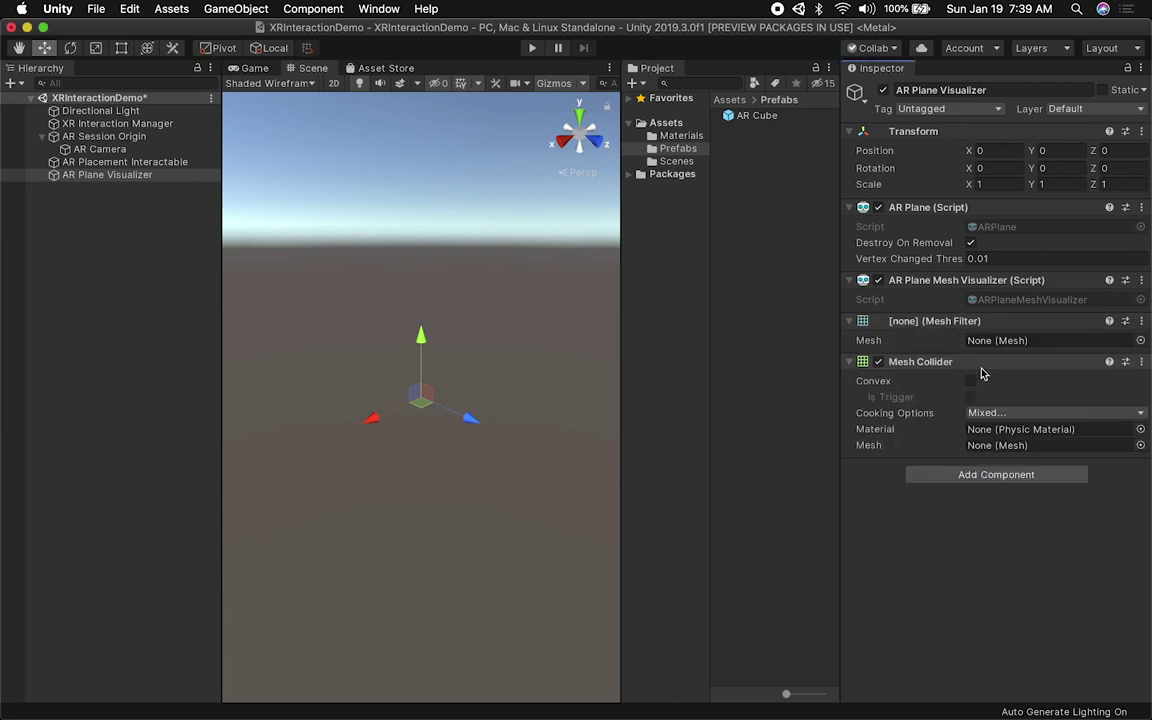
click(951, 472)
key(Down)
key(Down)
key(Return)
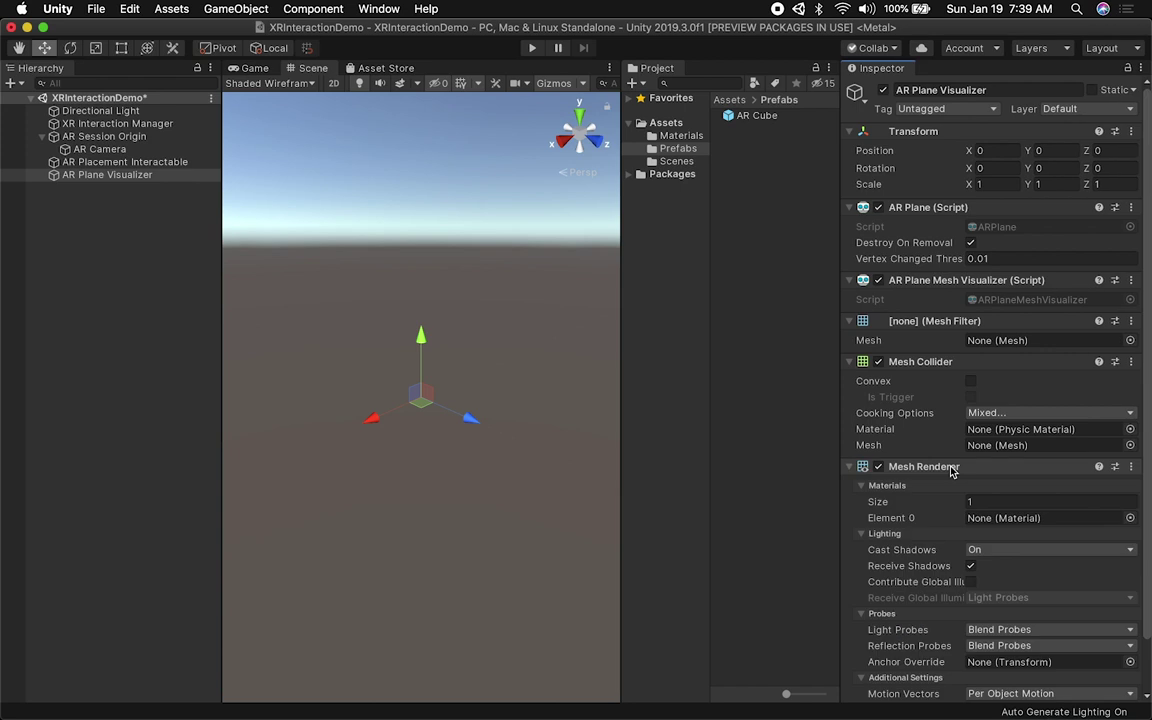
- Create a new material in the Materials folder named 'Default-Plane'
click(678, 136)
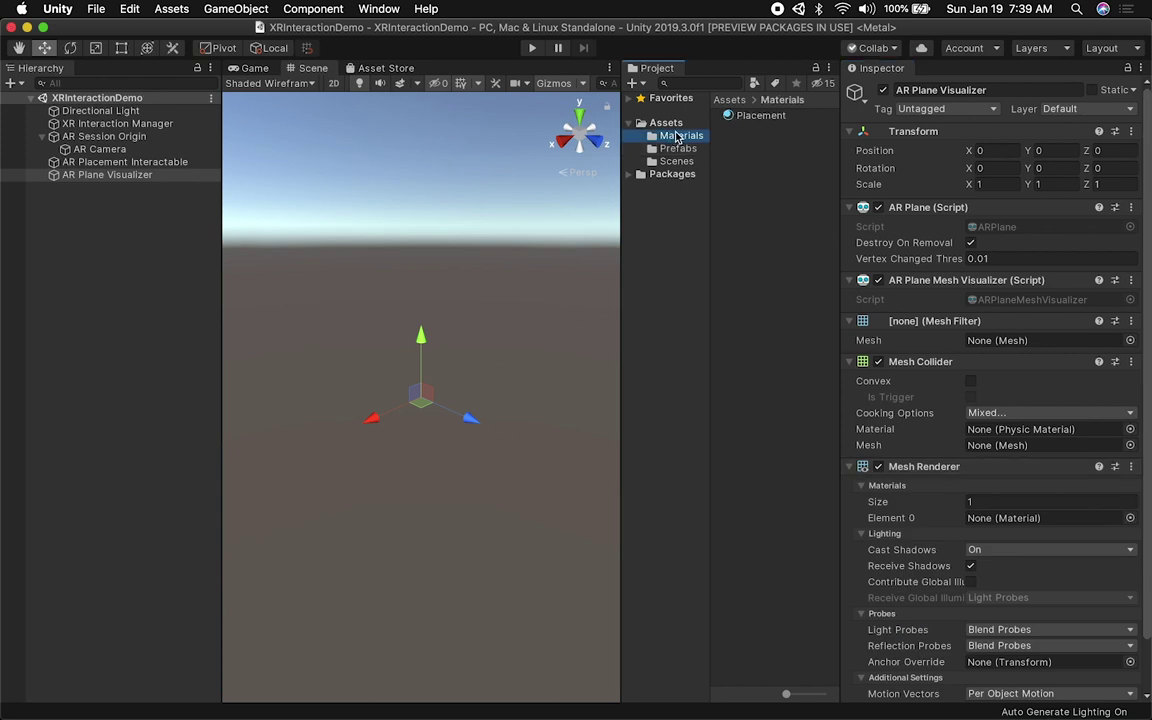
right_click(678, 136)
mouse_move(705, 139)
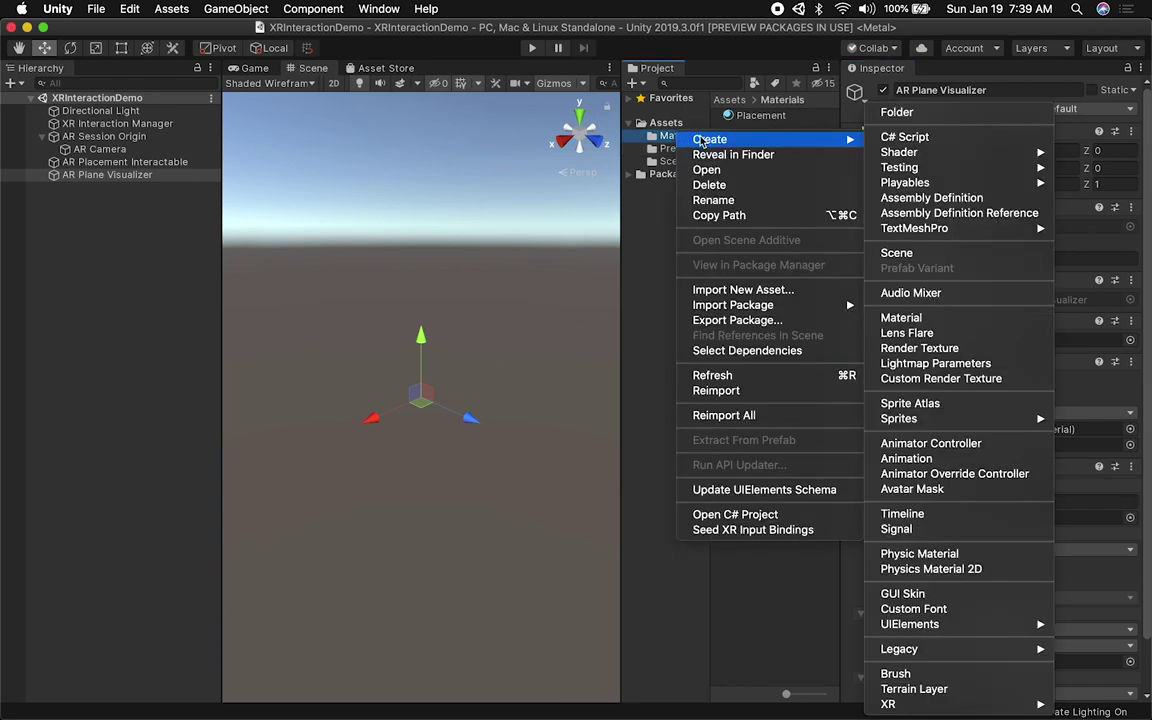
click(902, 317)
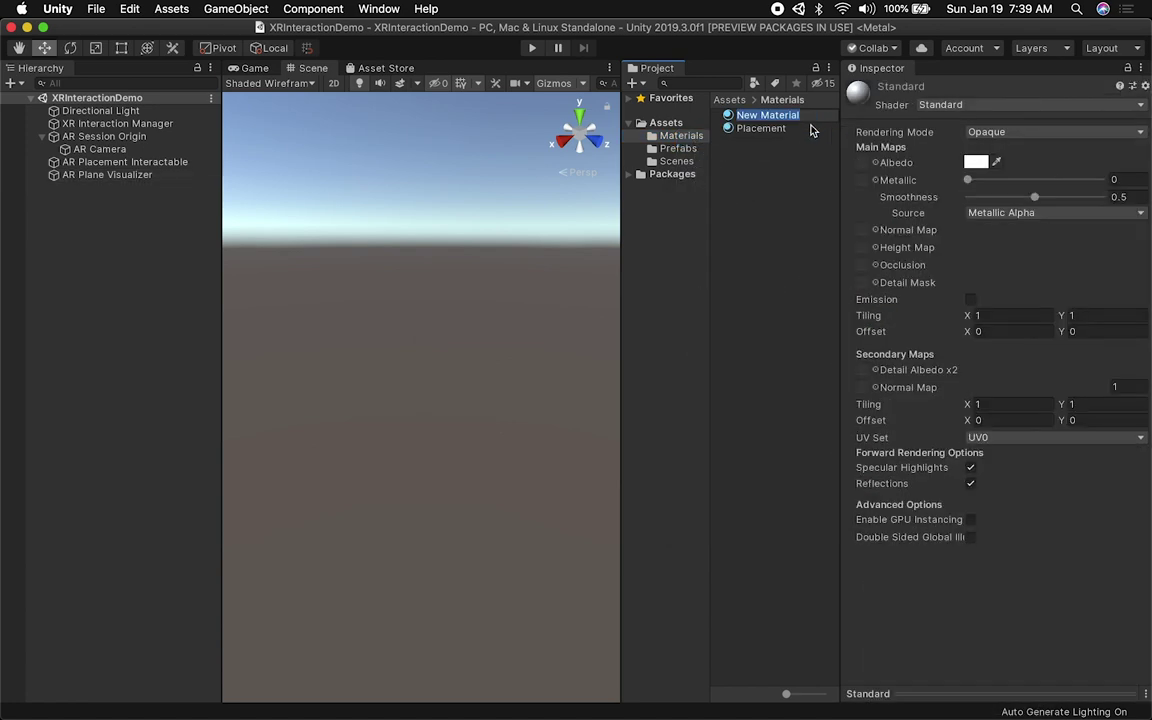
text(PLa)
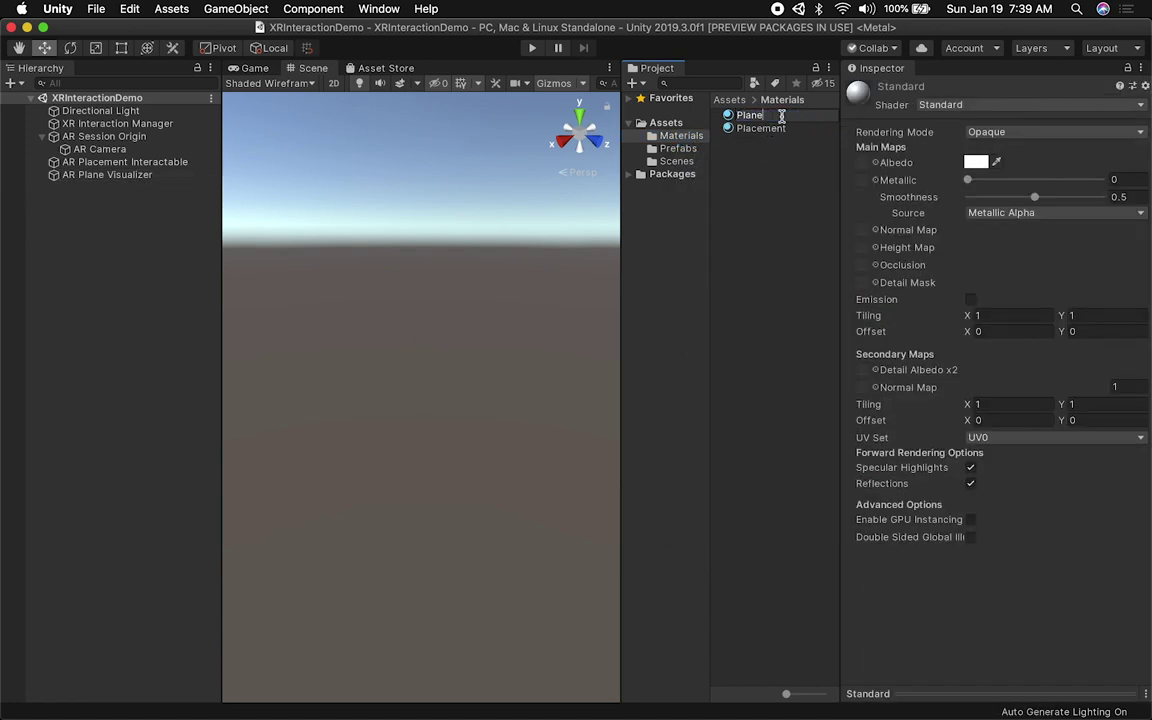
text(ne)
key(Home)
text(Default)
key(Return)
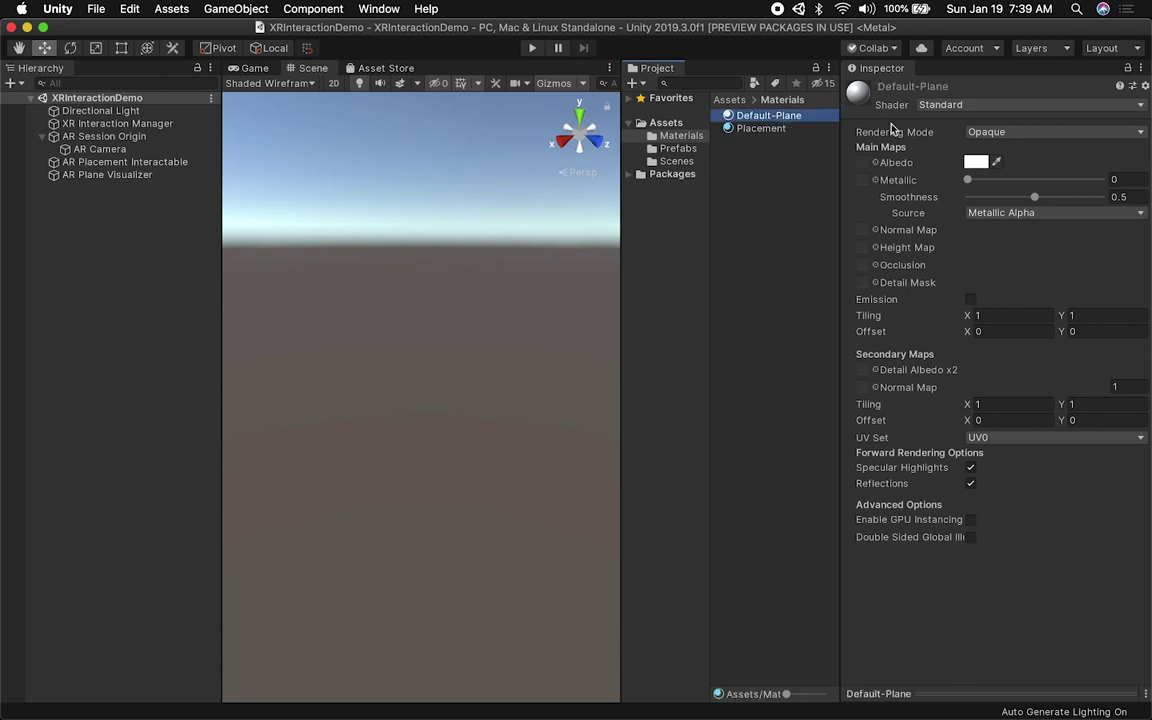
- Add a 3D Plane scaled to 0.1 on X, Y and Z, and apply the Default-Plane material
right_click(107, 298)
mouse_move(160, 451)
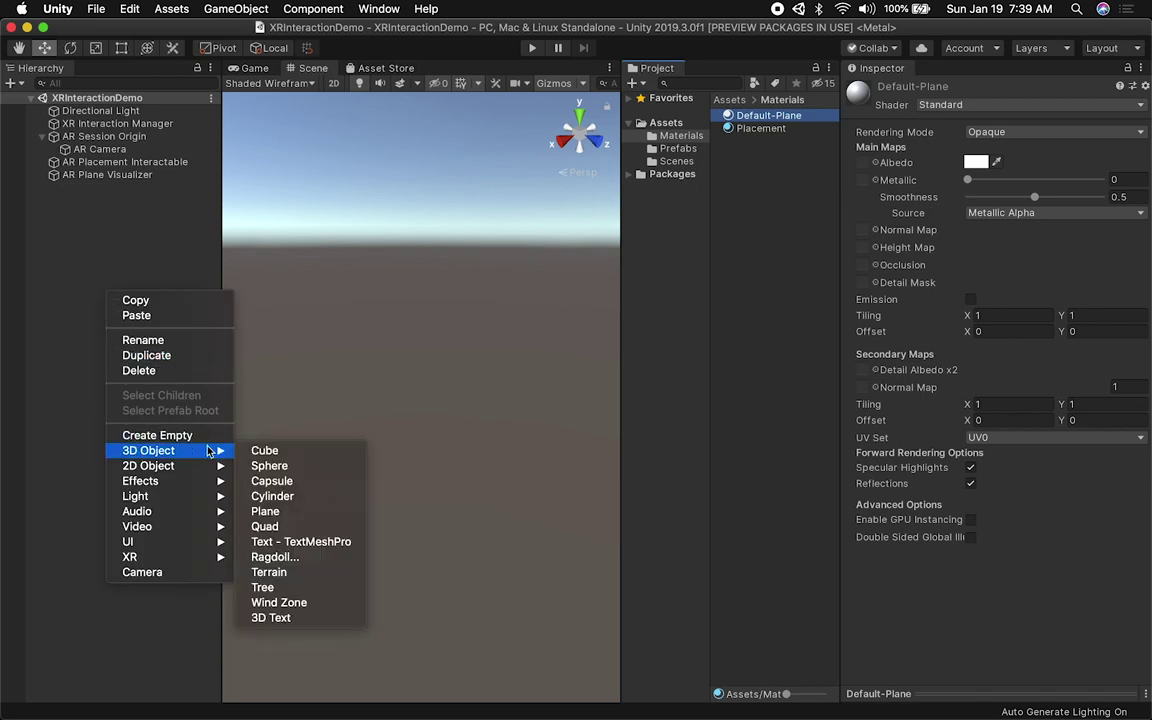
click(266, 511)
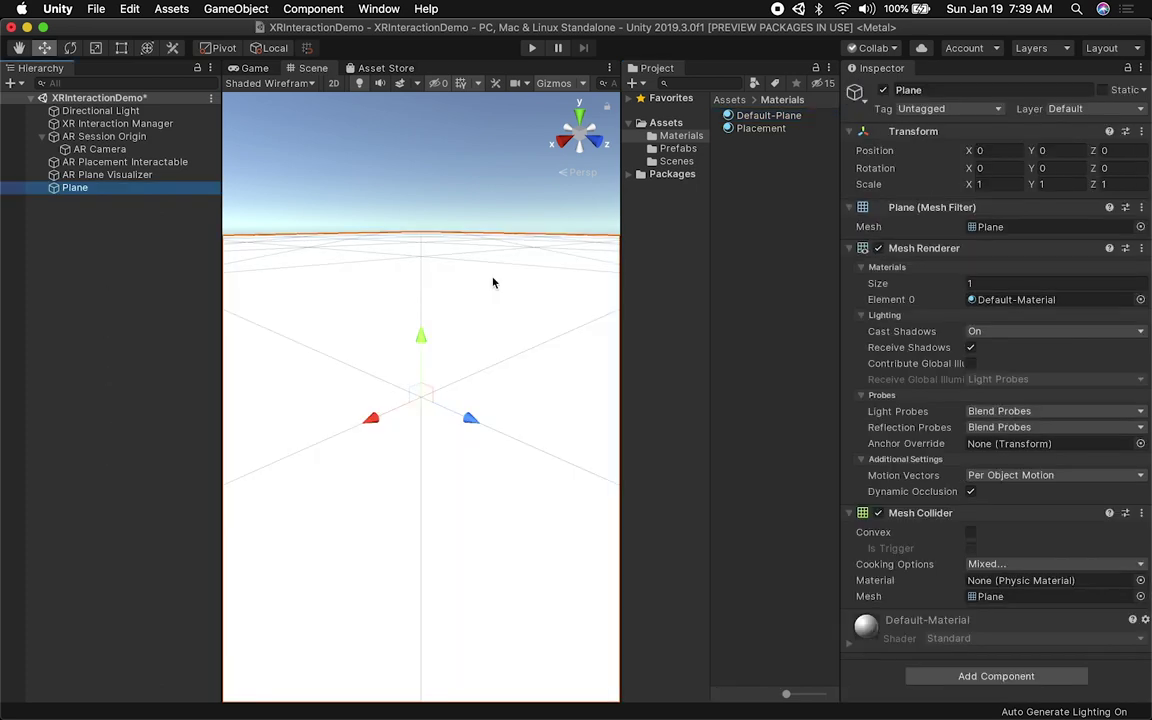
click(1002, 181)
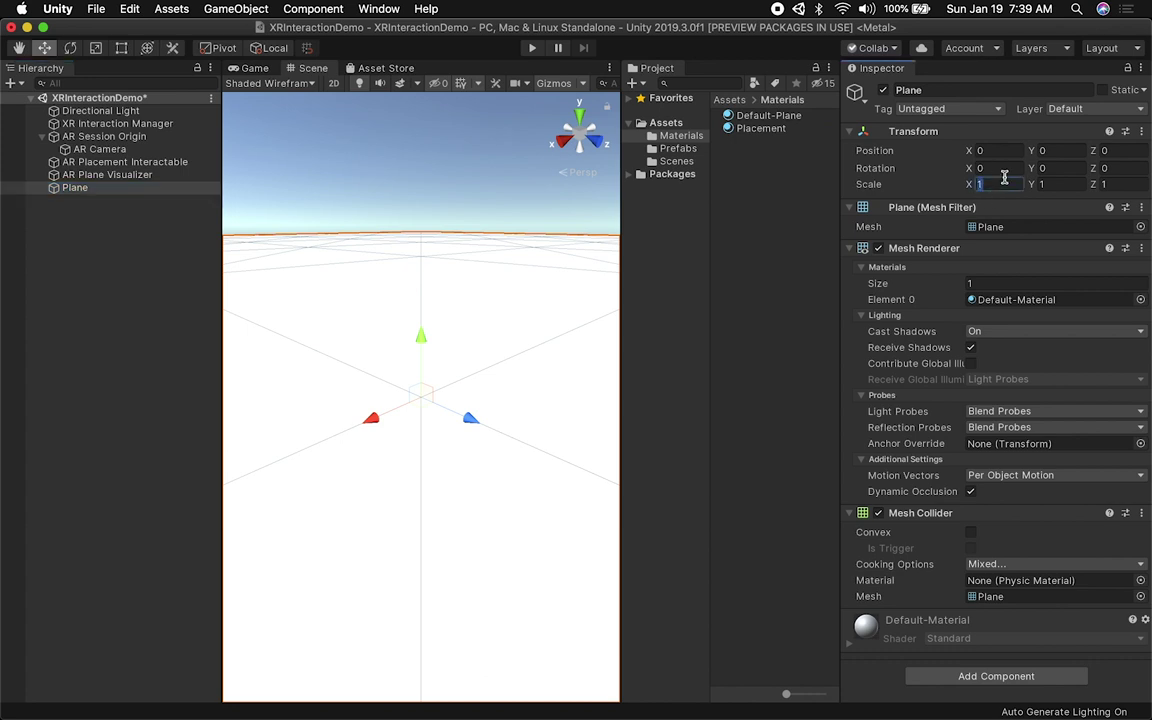
text(0.1)
key(Tab)
text(0.1)
key(Tab)
text(0.1)
drag(745, 116, 507, 345)
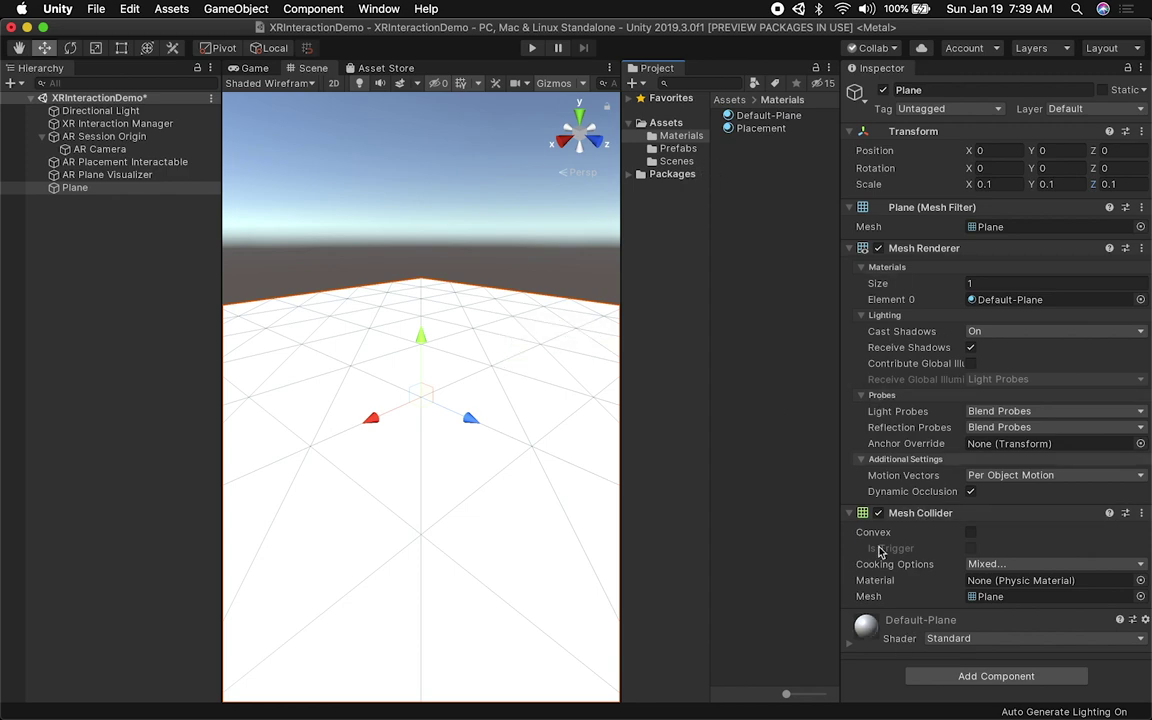
click(890, 630)
- Give Default-Plane a dark grey 464646 albedo and the Transparent rendering mode
scroll(890, 630, down, 10)
click(976, 277)
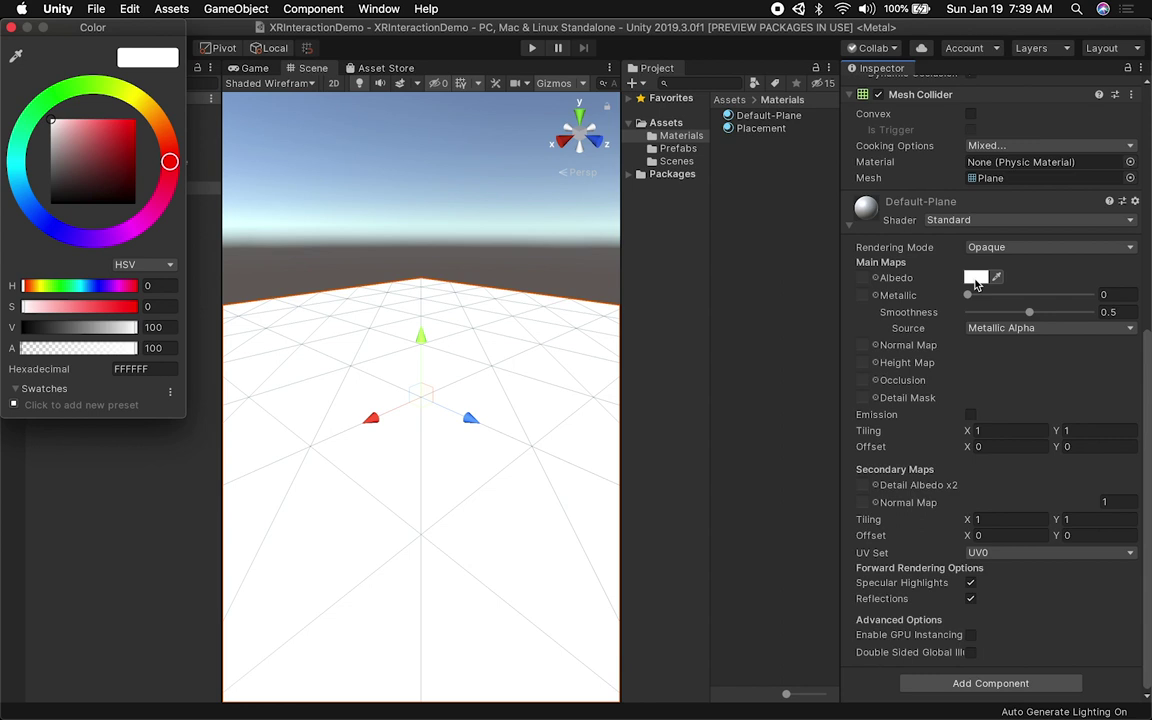
drag(100, 135, 45, 183)
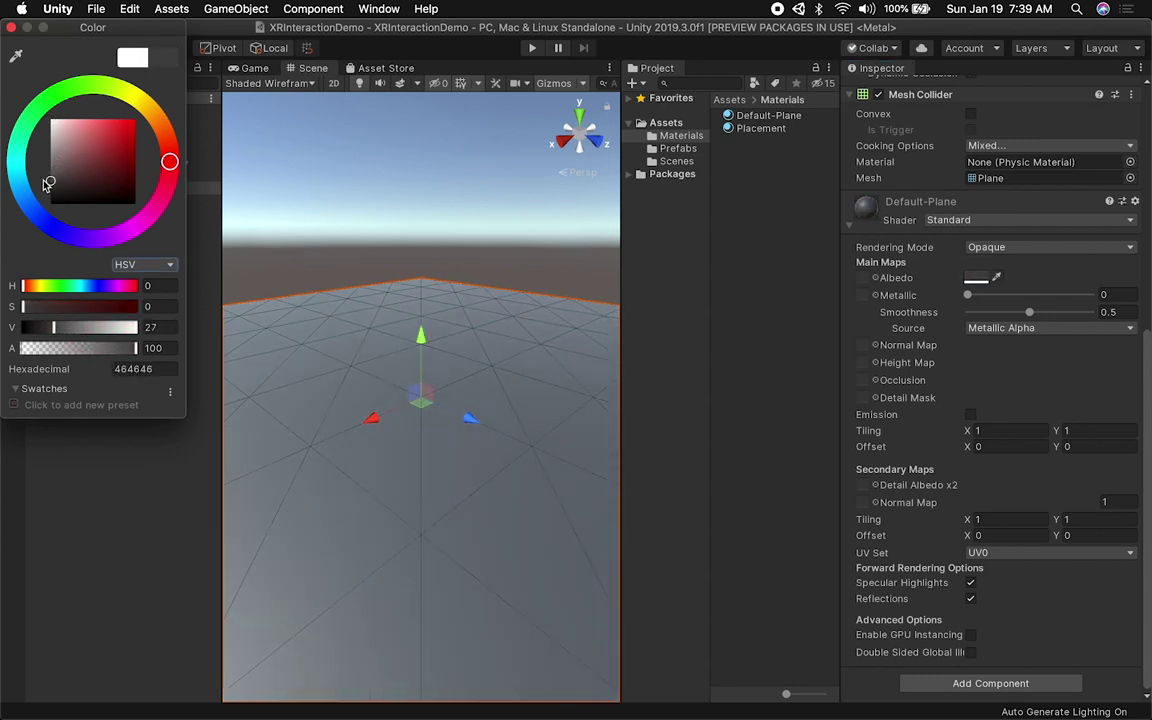
click(10, 27)
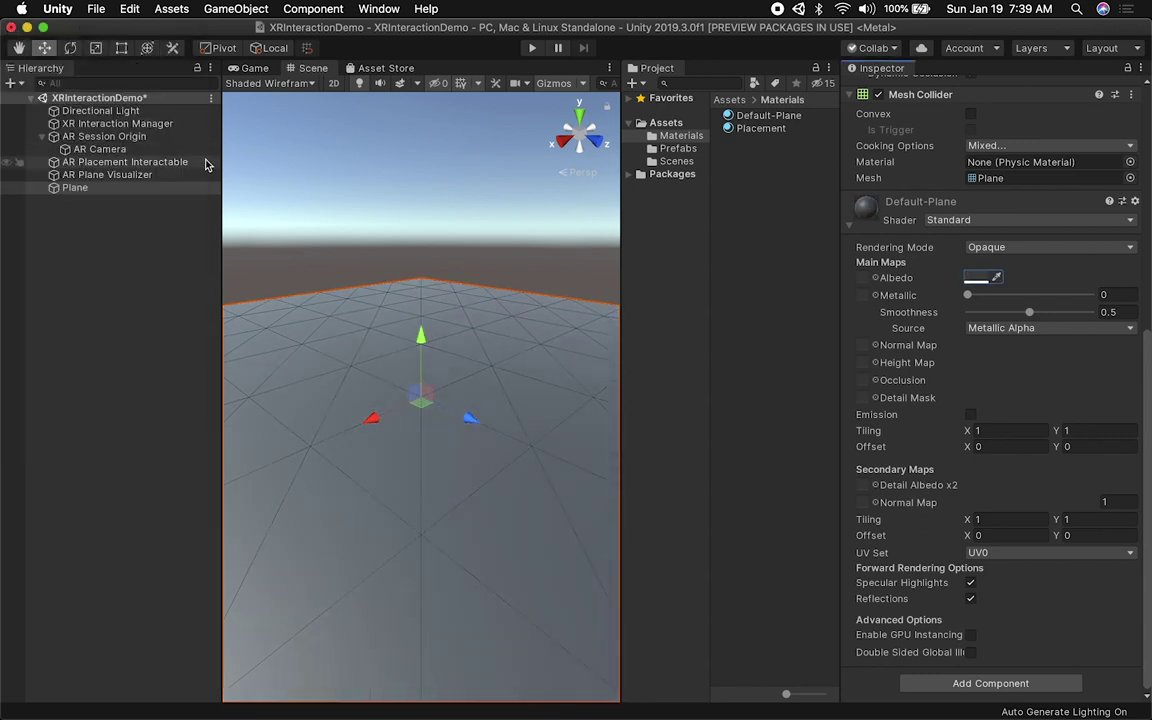
click(992, 248)
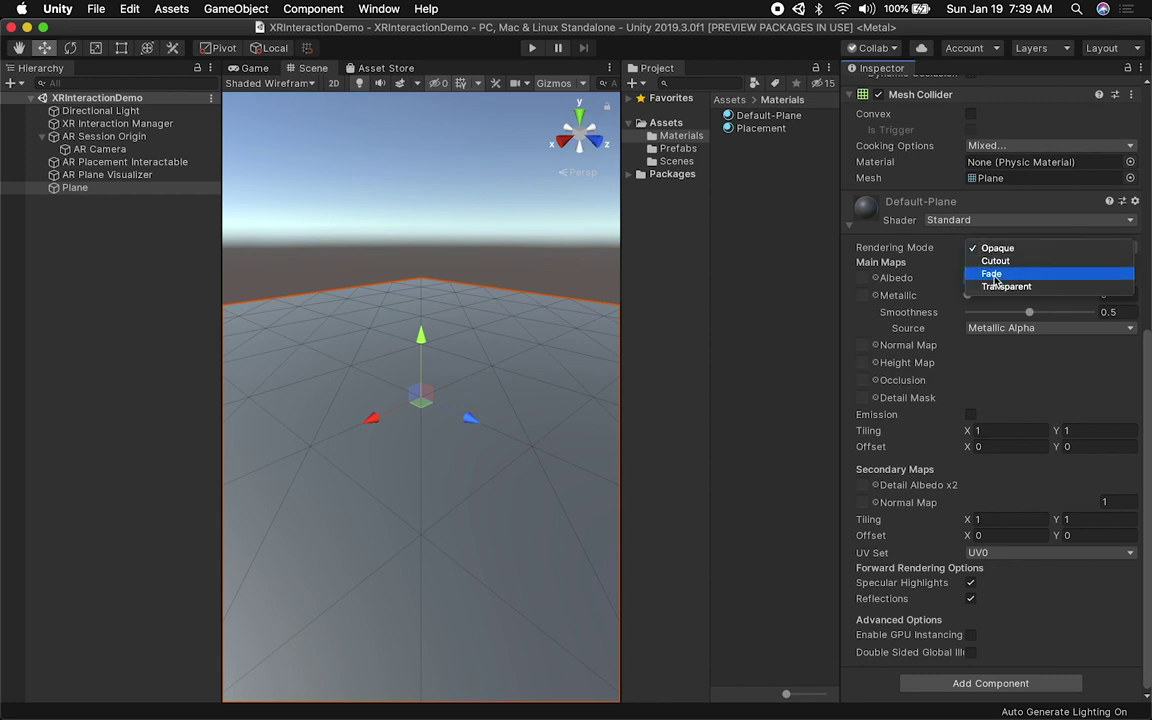
click(1005, 286)
- Lower the albedo alpha to 21 and smoothness to 0.342, and raise the plane along Y
click(978, 278)
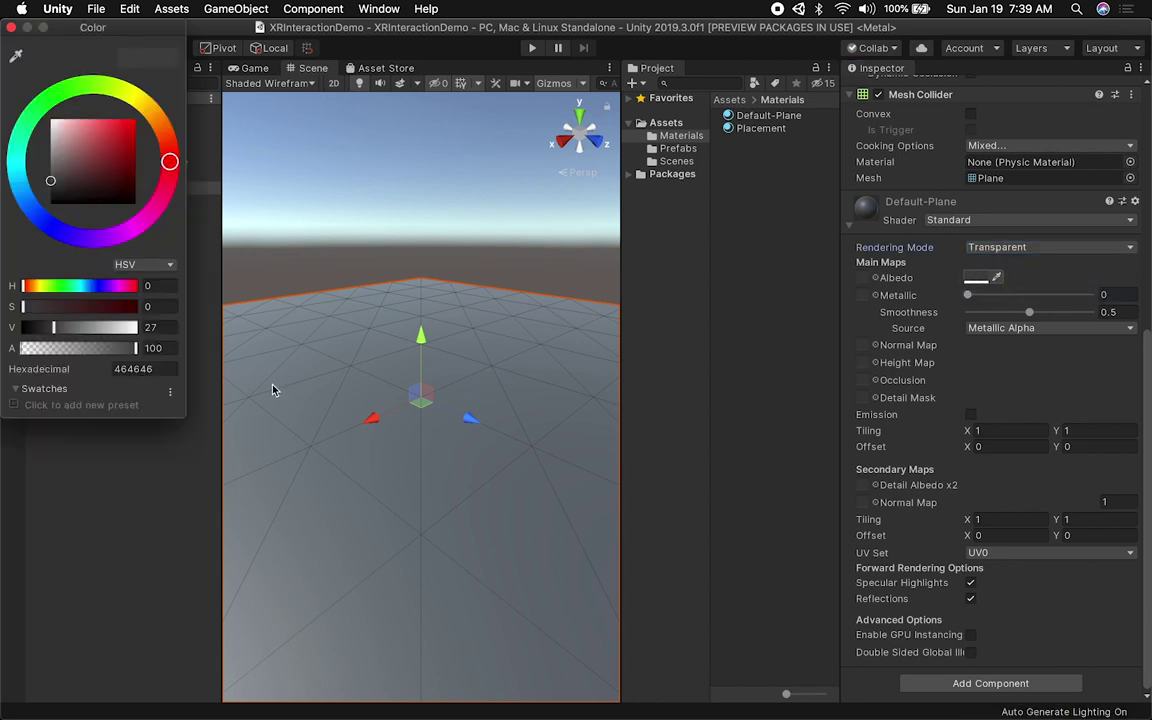
drag(95, 348, 48, 348)
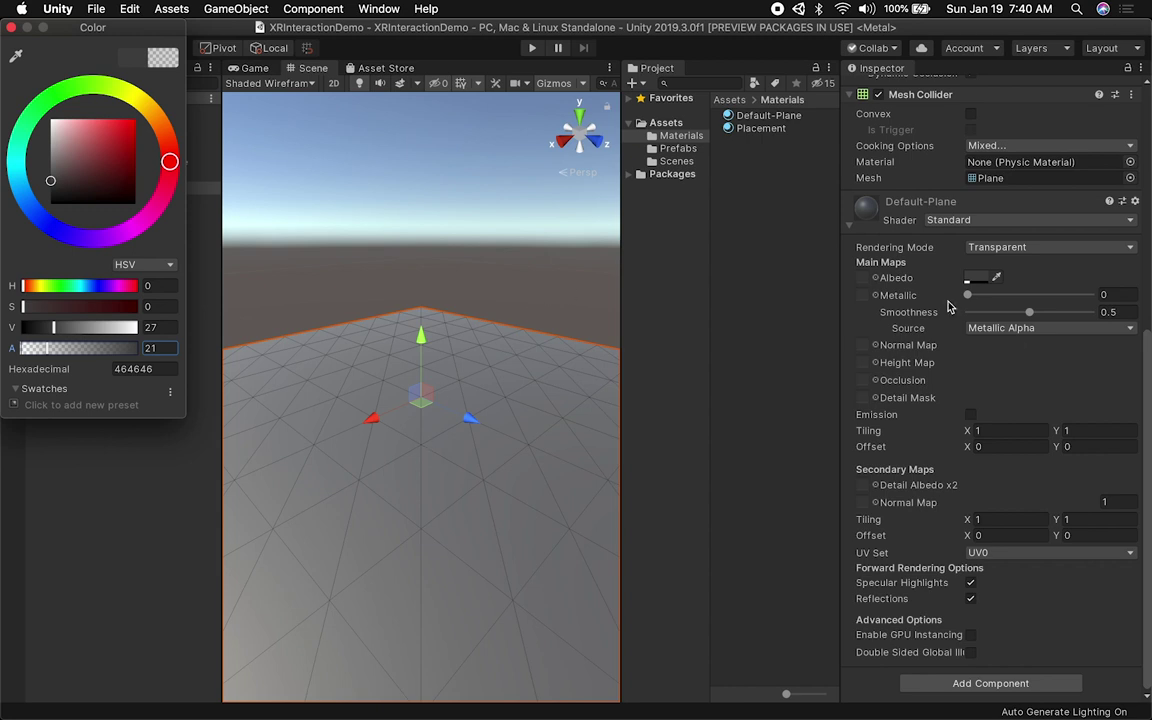
drag(1029, 312, 993, 315)
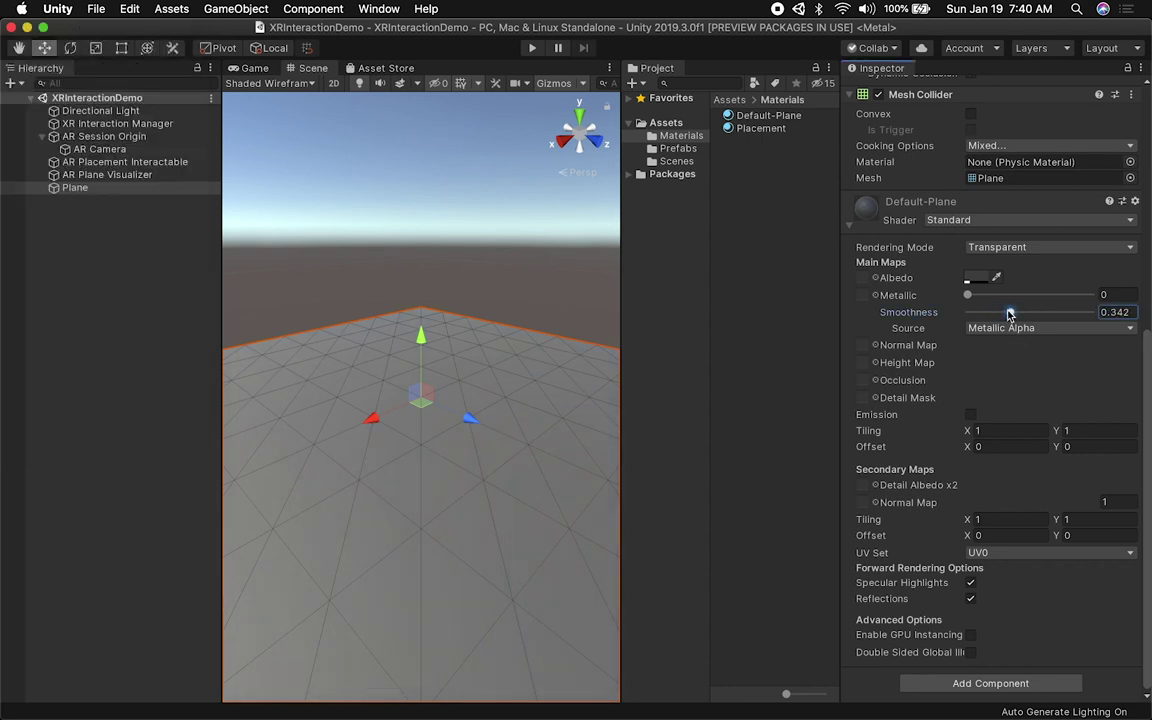
drag(419, 332, 432, 271)
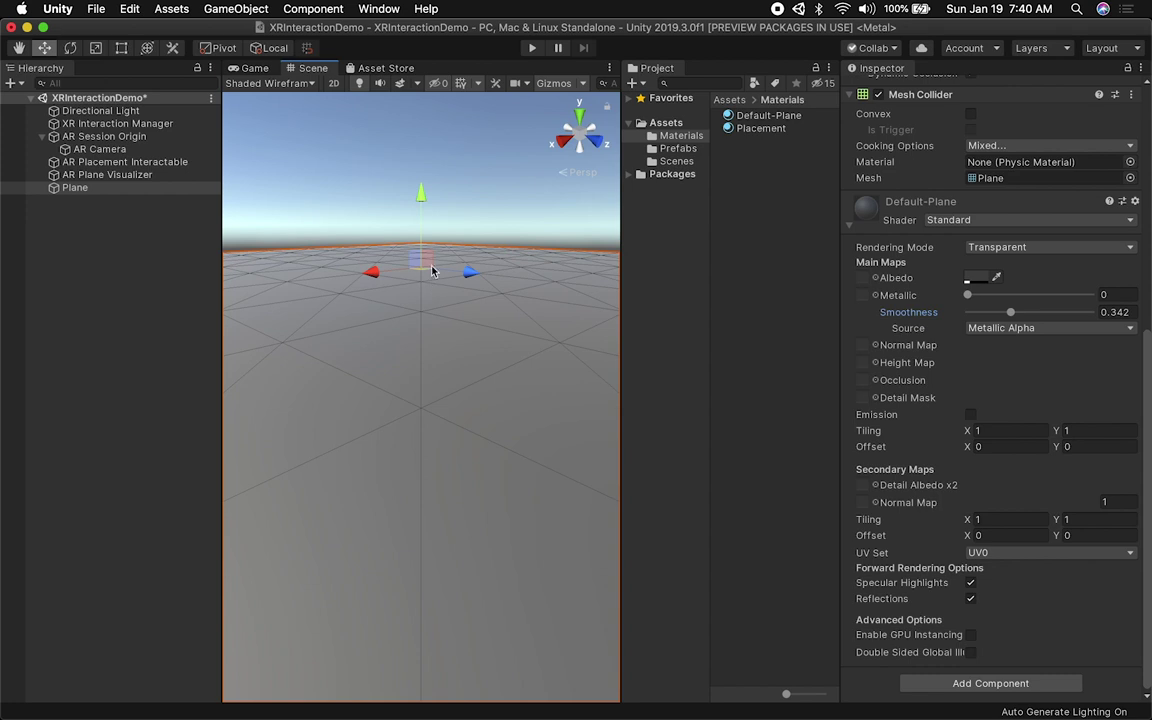
- Add a temporary cube, move it down and shrink it to about a third, then delete it
click(164, 290)
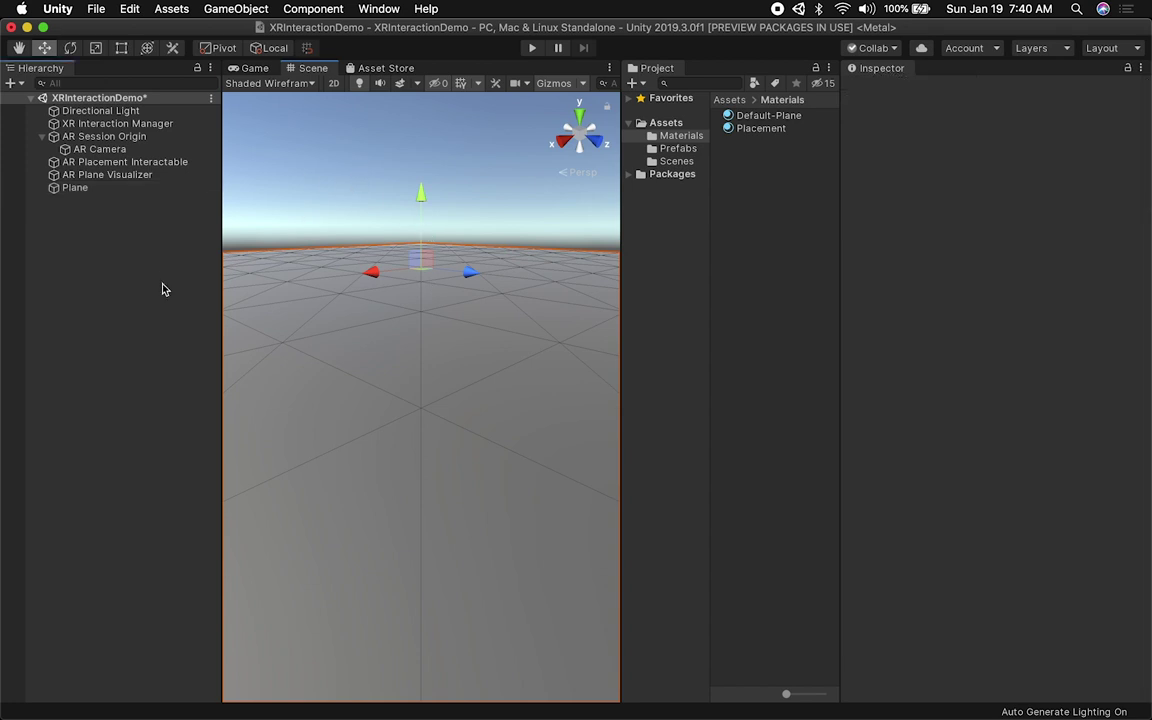
right_click(104, 207)
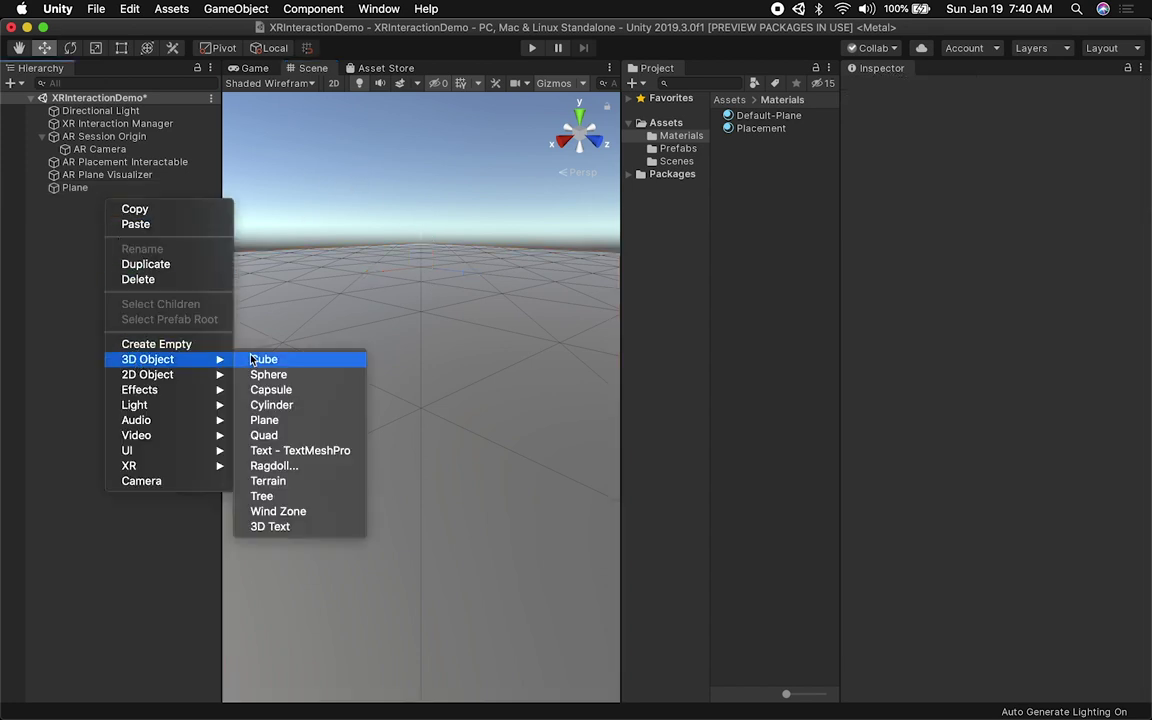
click(443, 322)
key(f)
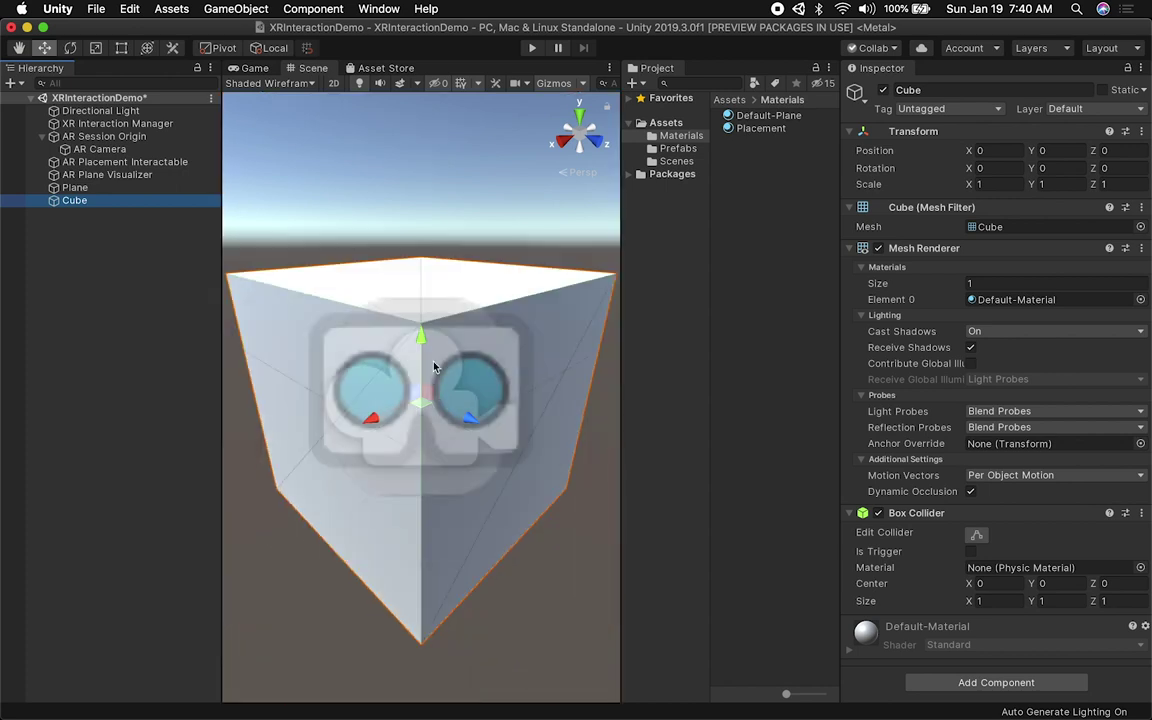
drag(420, 458, 420, 480)
key(r)
drag(420, 548, 426, 402)
key(w)
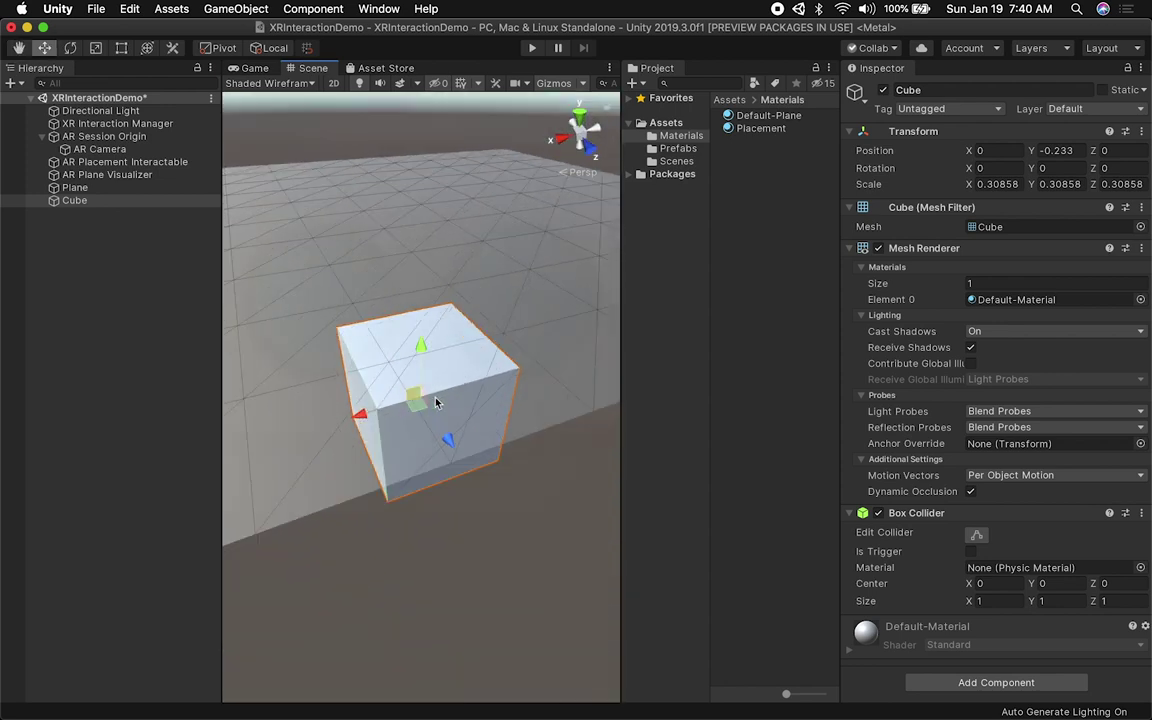
key(super+BackSpace)
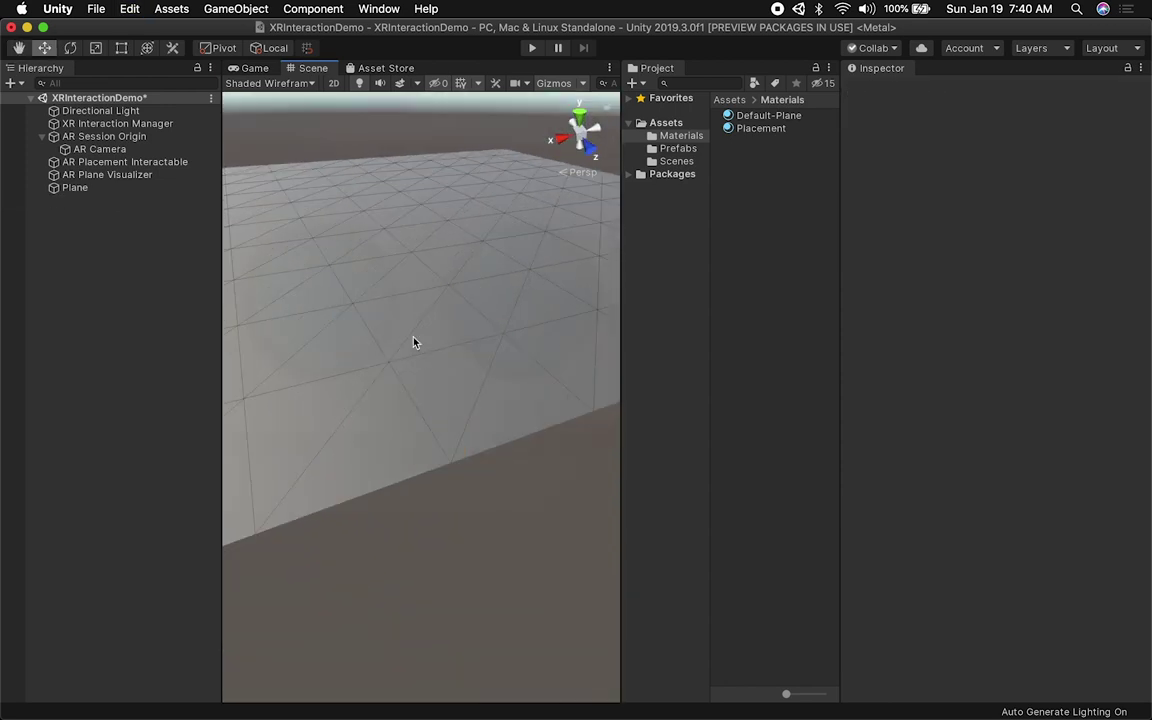
- Delete the Plane object, leaving AR Plane Visualizer selected
click(120, 189)
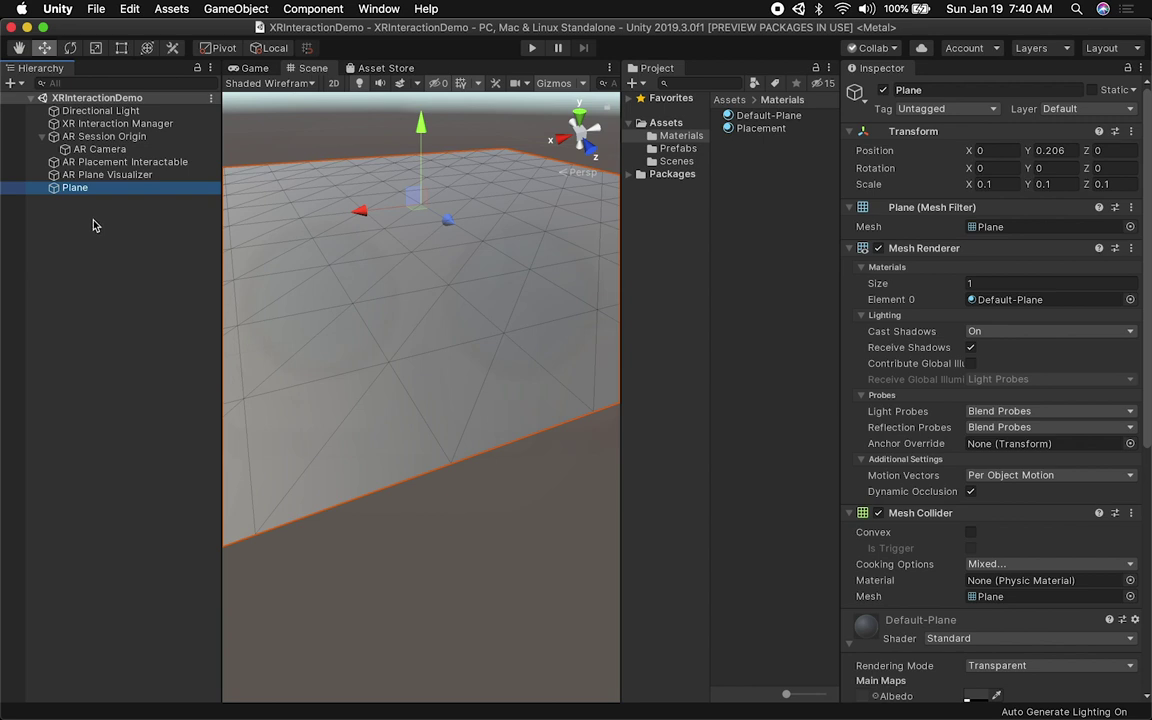
key(super+BackSpace)
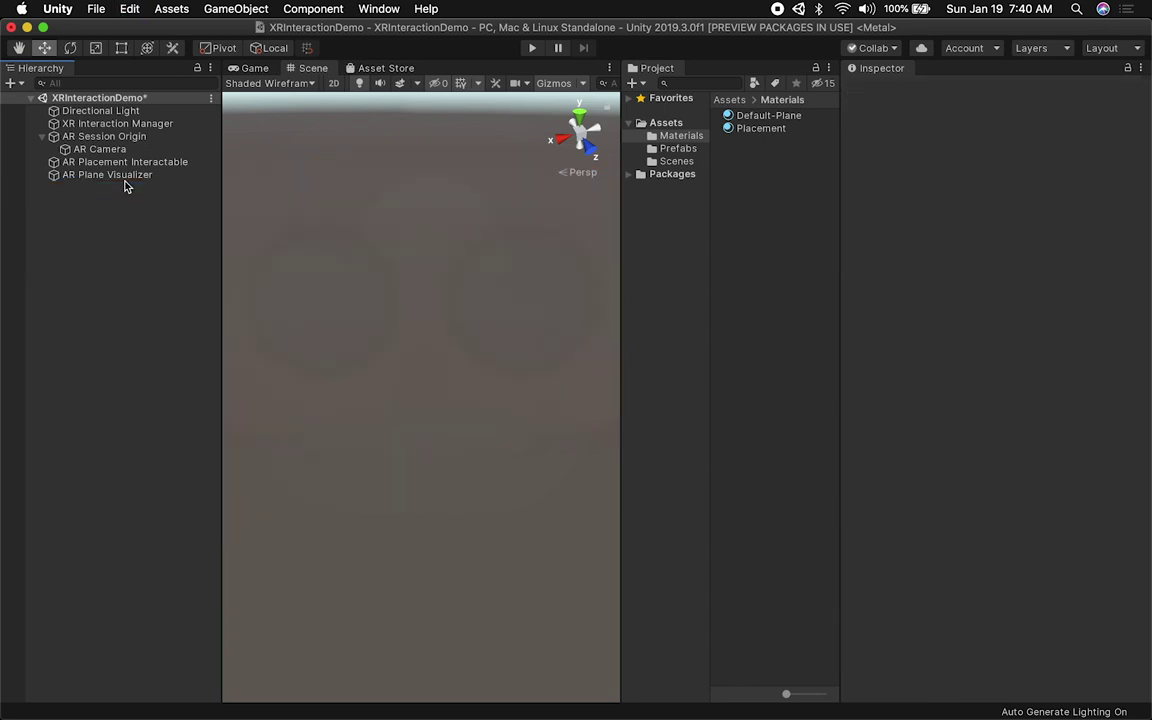
click(126, 176)
- Set the AR Plane Visualizer's Mesh Renderer material to Default-Plane
scroll(950, 462, down, 2)
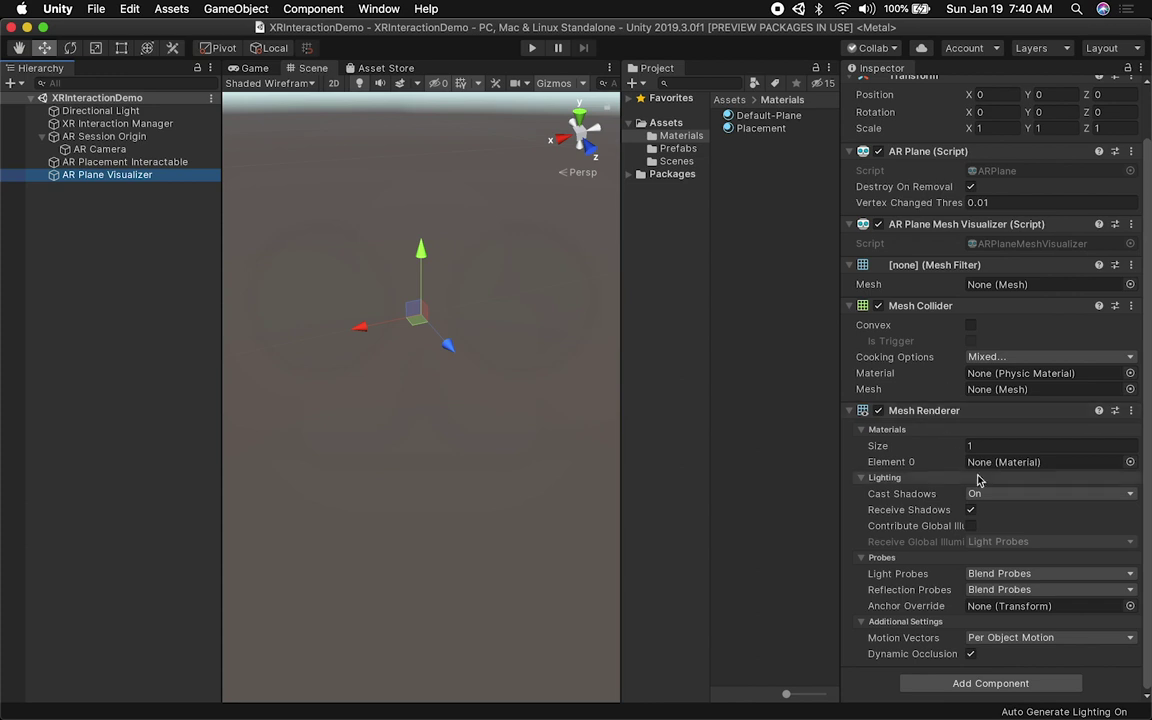
click(1129, 462)
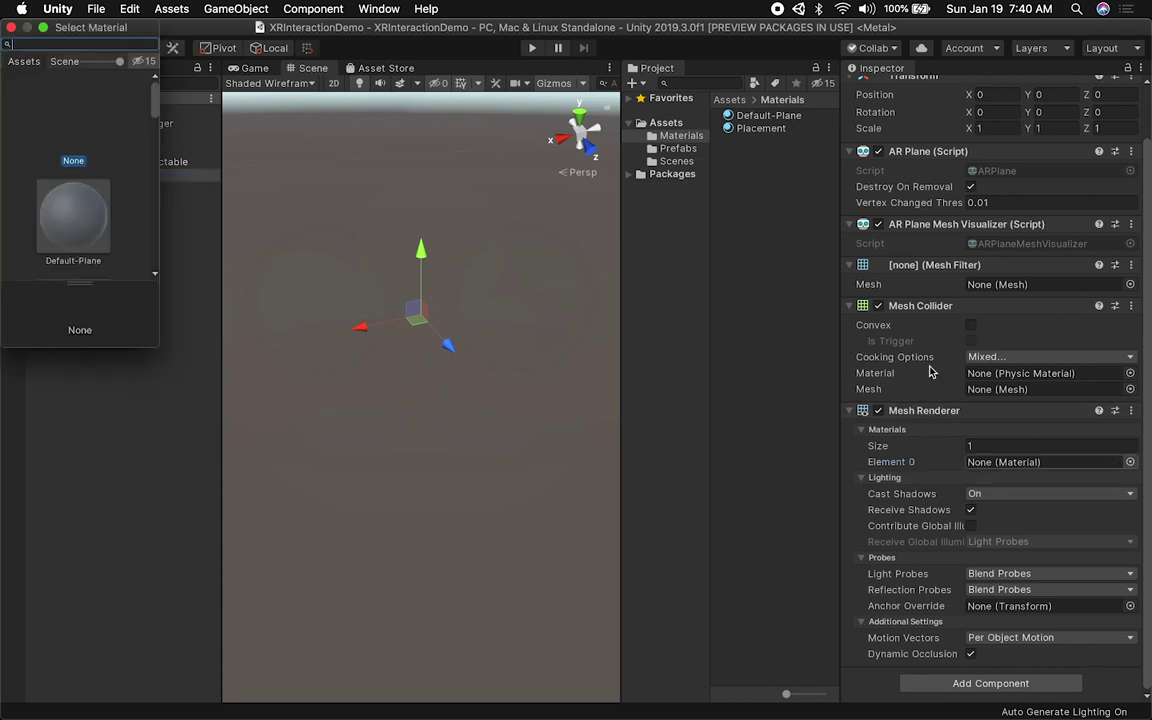
click(88, 218)
- Collapse all component sections and the material settings, then bring up Add Component
click(892, 410)
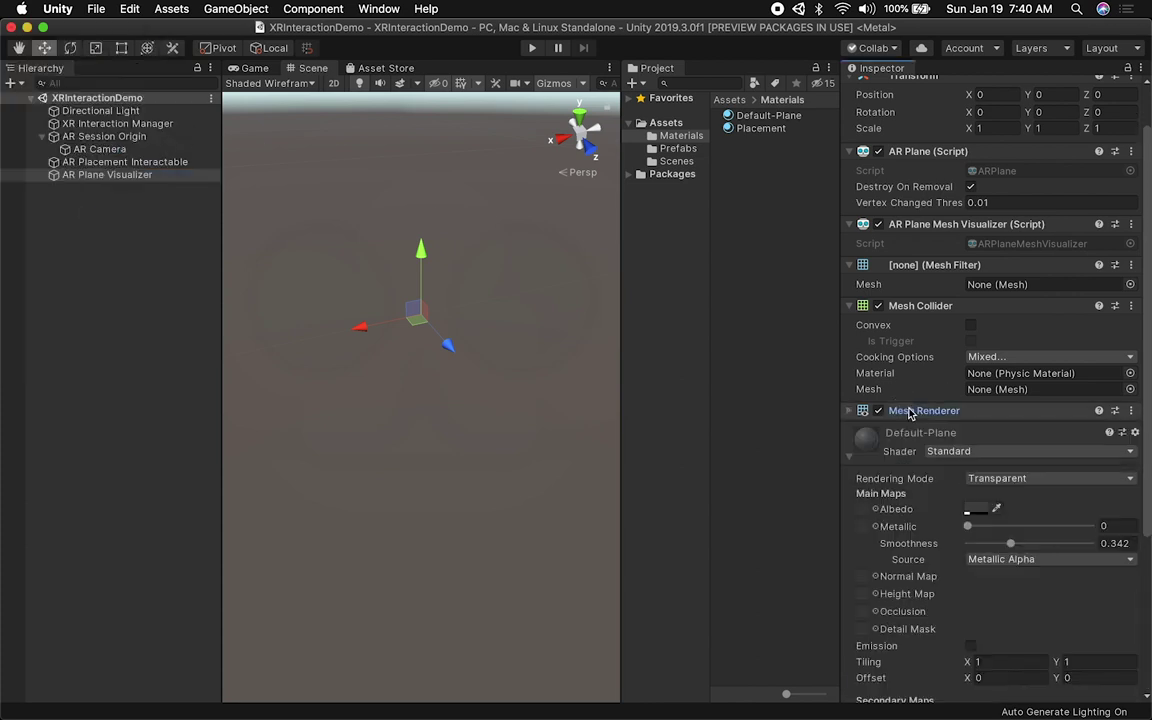
click(869, 305)
click(868, 264)
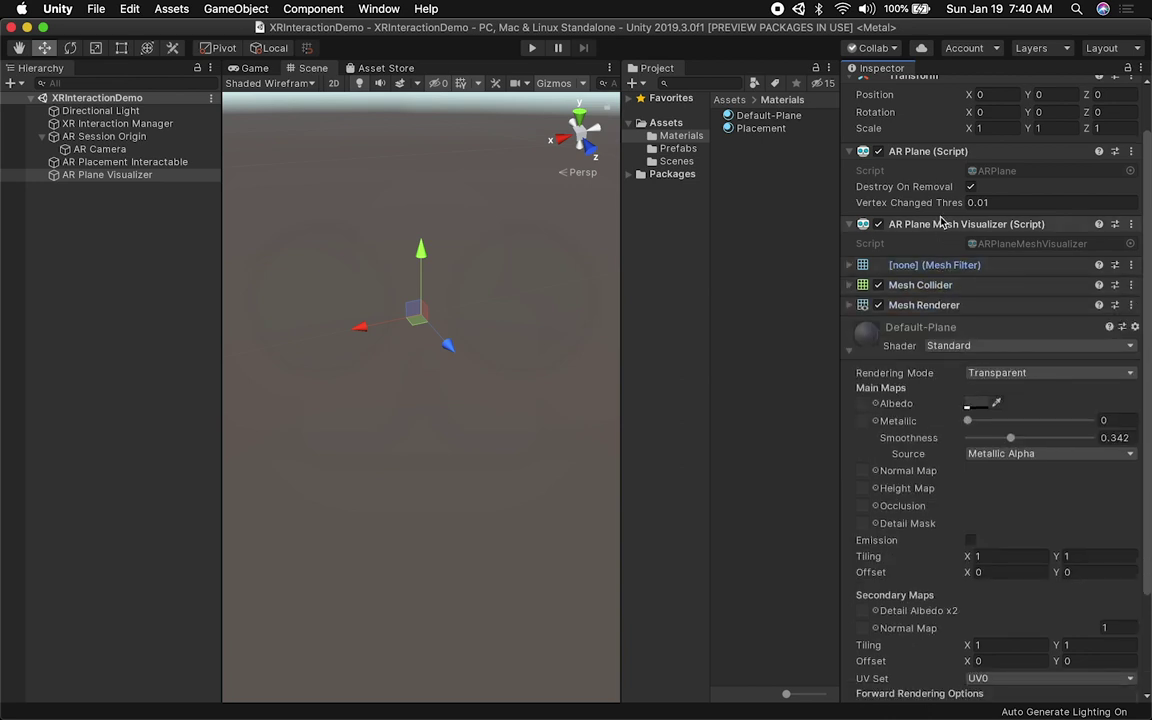
click(940, 224)
click(918, 151)
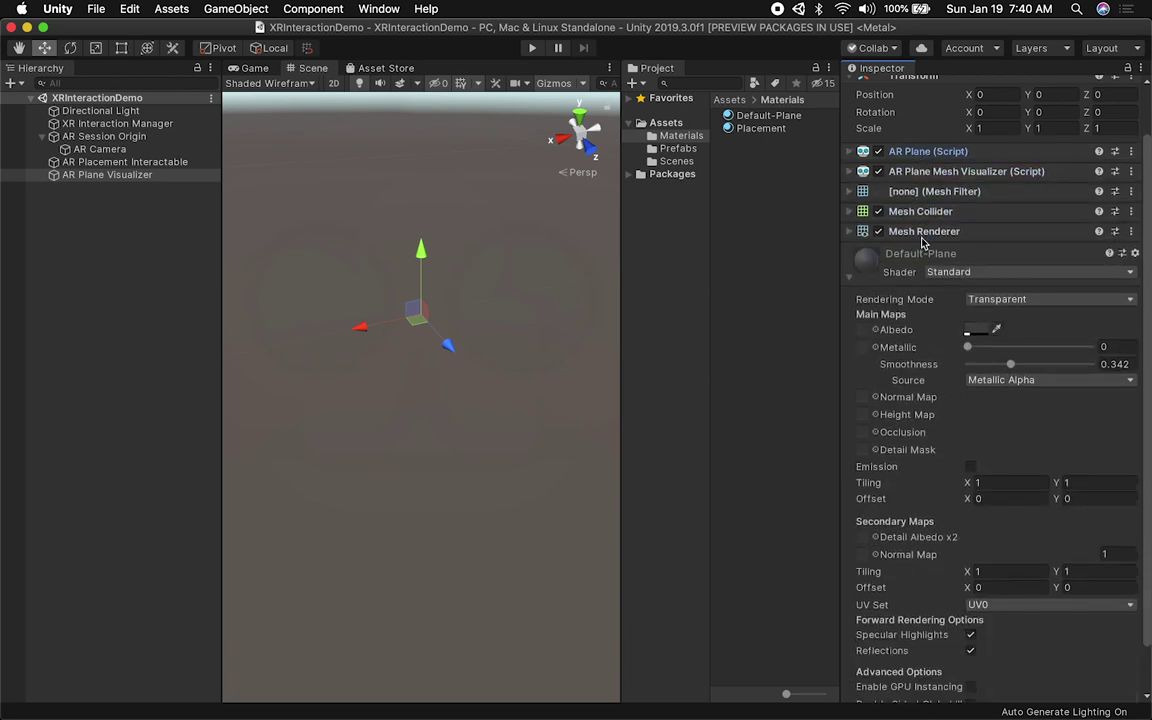
click(918, 279)
click(933, 368)
- Add a Line Renderer component to AR Plane Visualizer and save the scene
text(line)
key(Up)
key(Up)
key(Return)
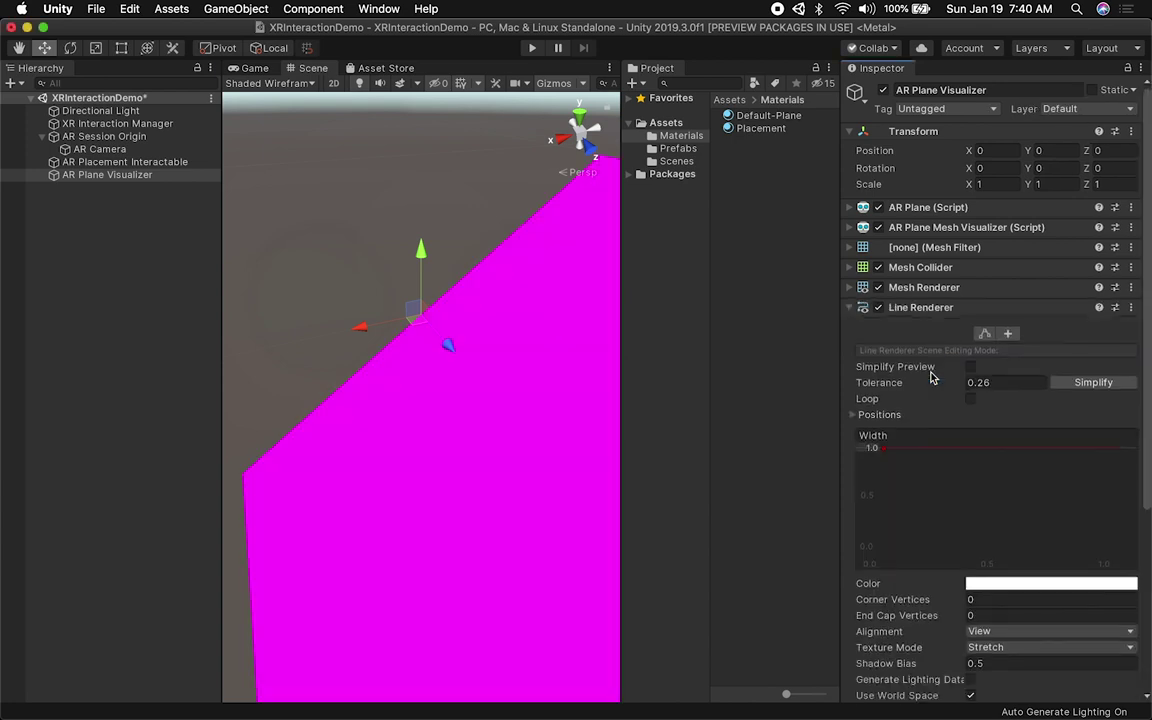
key(super+s)
- Create a new material in the Materials folder named 'Default-Line'
right_click(792, 173)
mouse_move(800, 183)
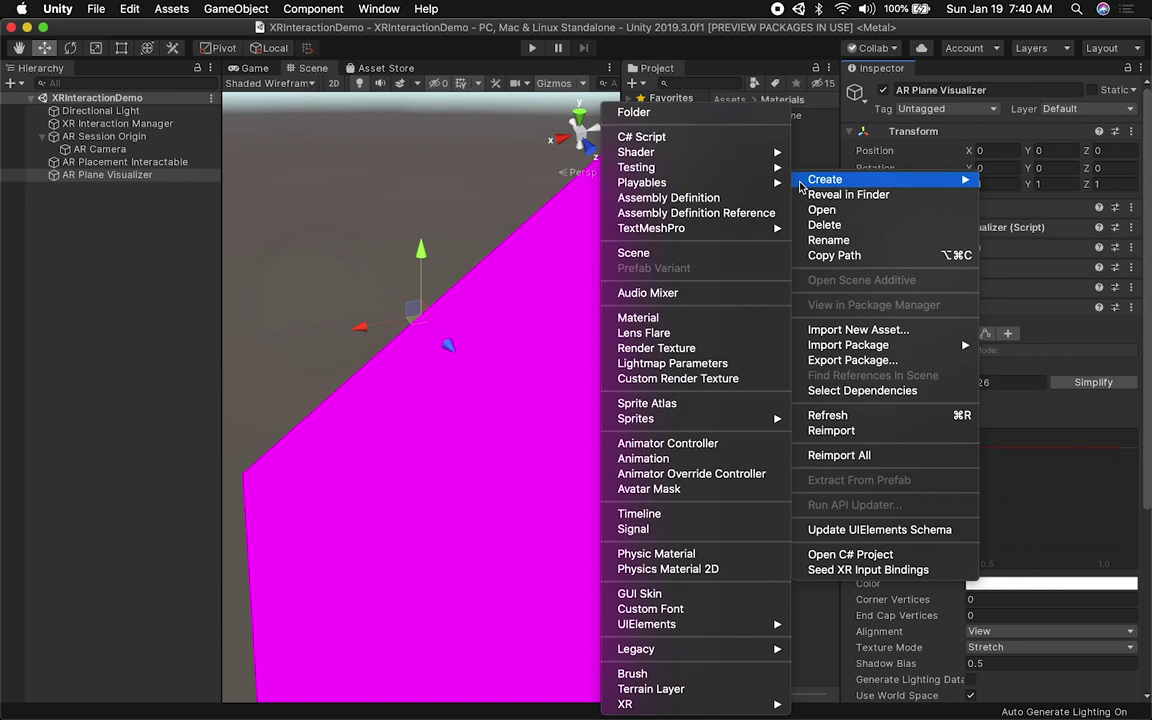
click(660, 318)
text(D)
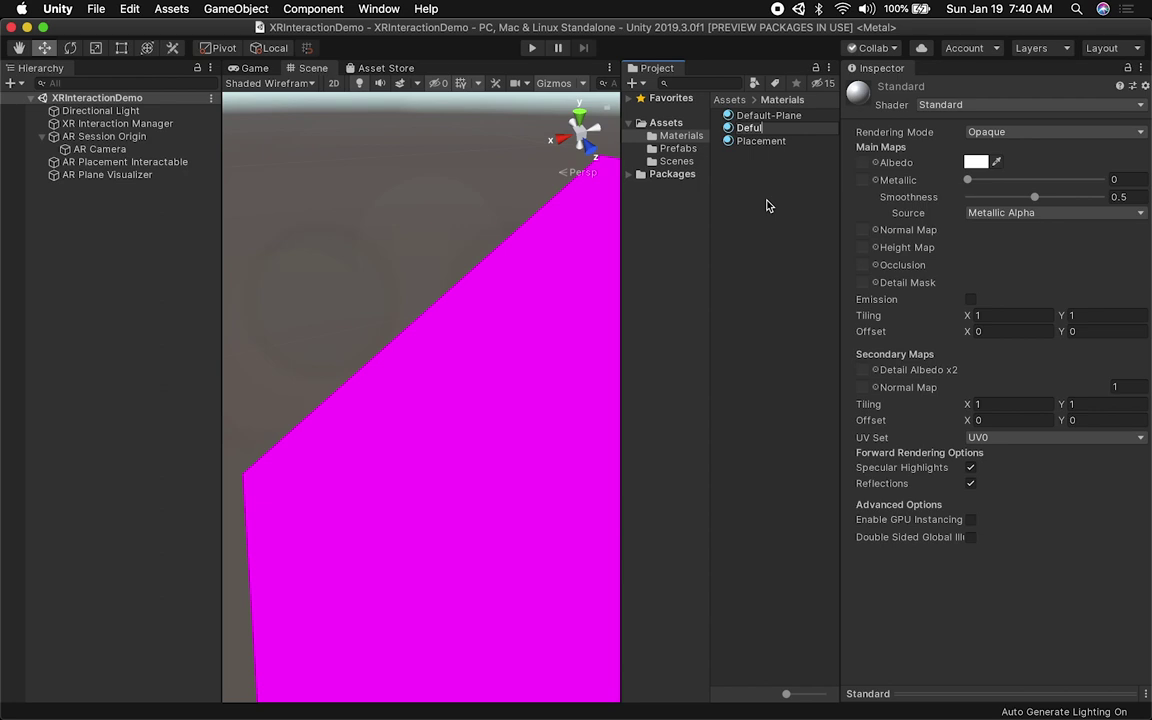
text(efault-Line)
key(Return)
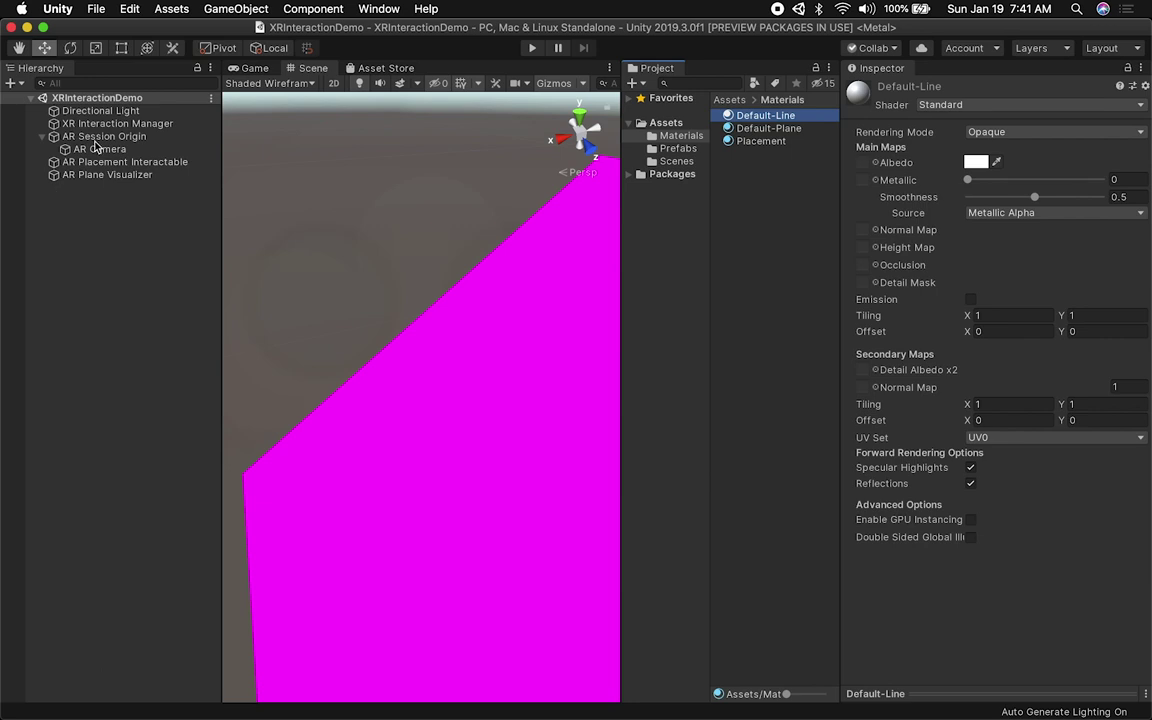
- Assign Default-Line as the AR Plane Visualizer's Line Renderer material and save
click(86, 175)
scroll(1031, 545, down, 5)
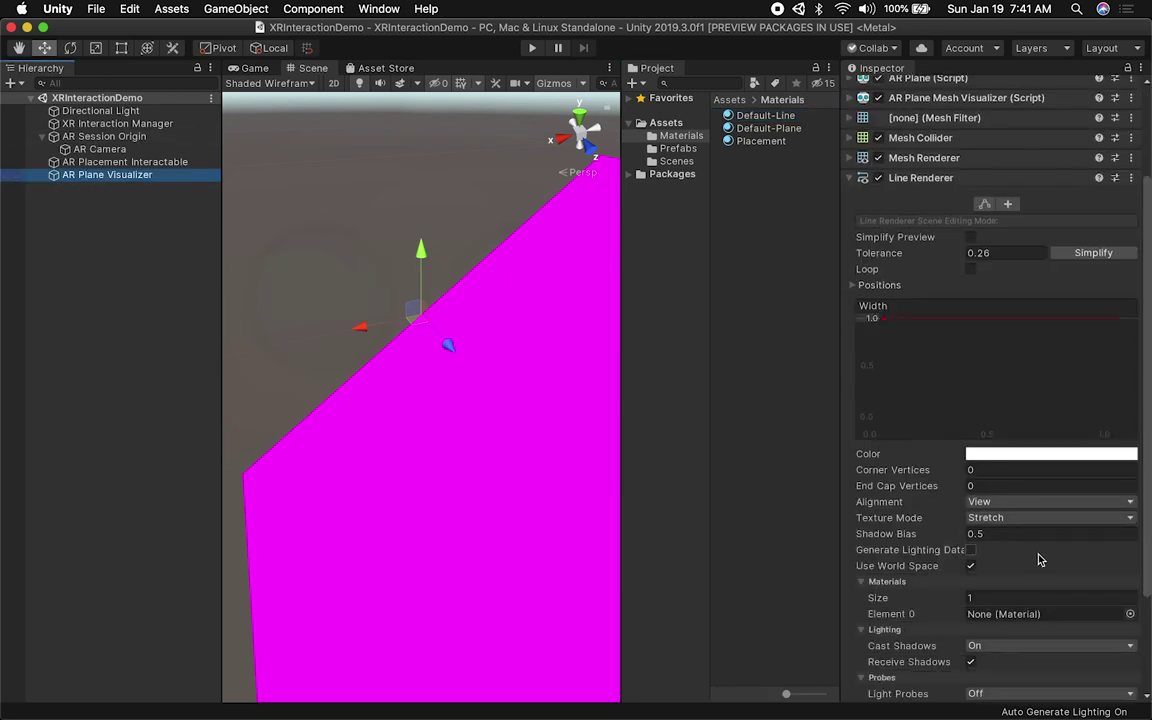
scroll(1031, 545, down, 2)
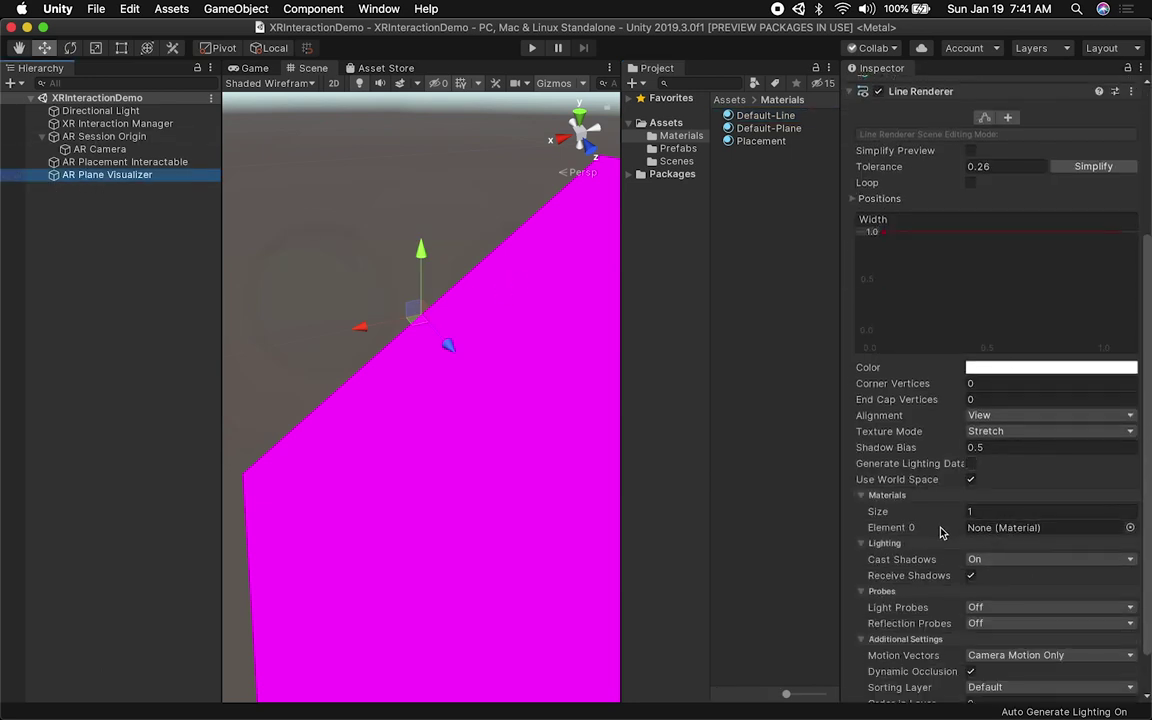
click(1130, 527)
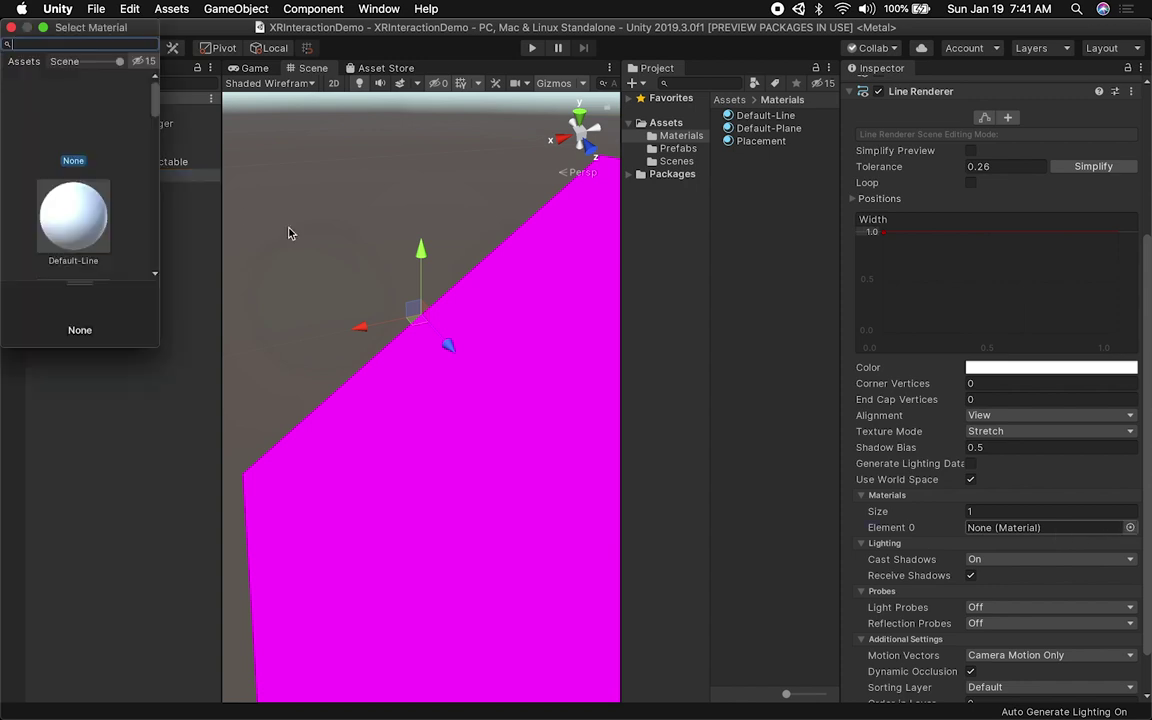
double_click(55, 212)
key(super+s)
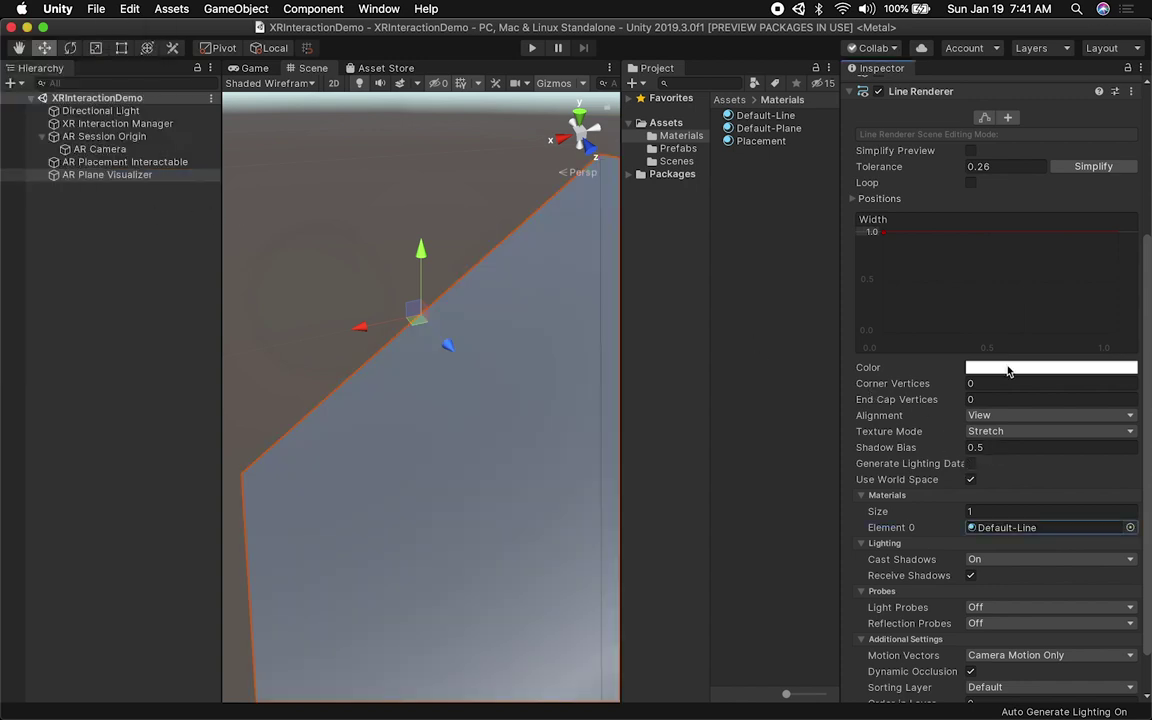
- Enable emission on the Default-Line material with a white emission colour
double_click(1003, 528)
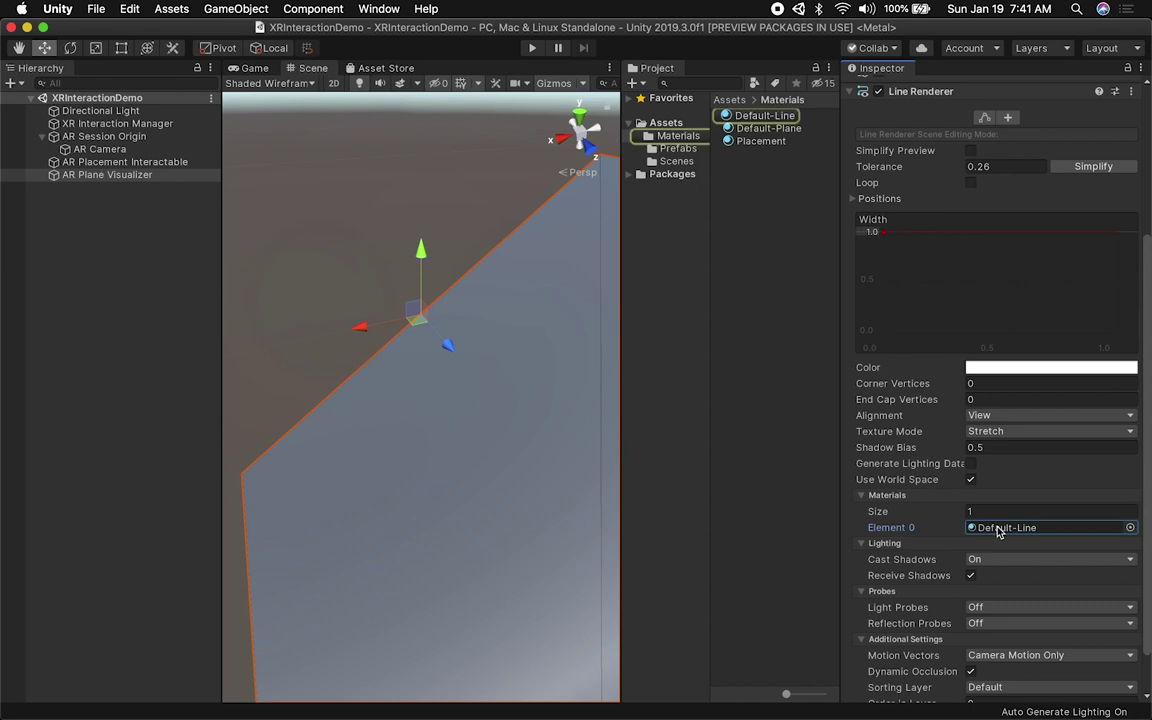
click(970, 299)
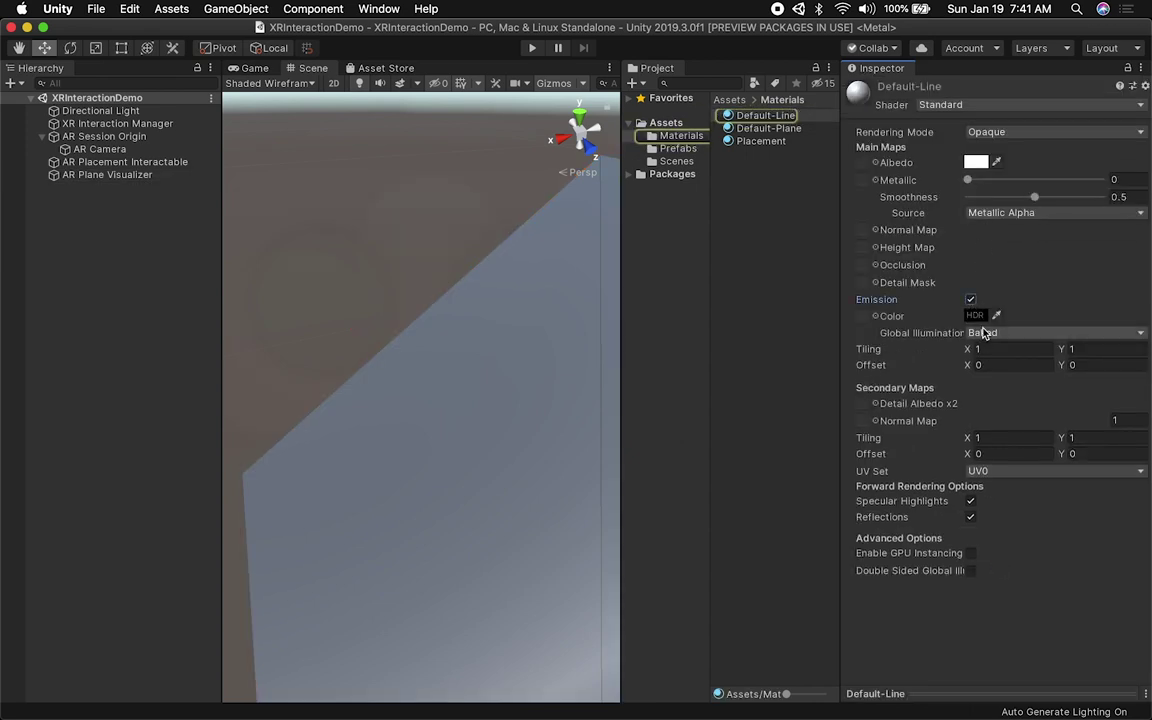
click(975, 316)
click(52, 121)
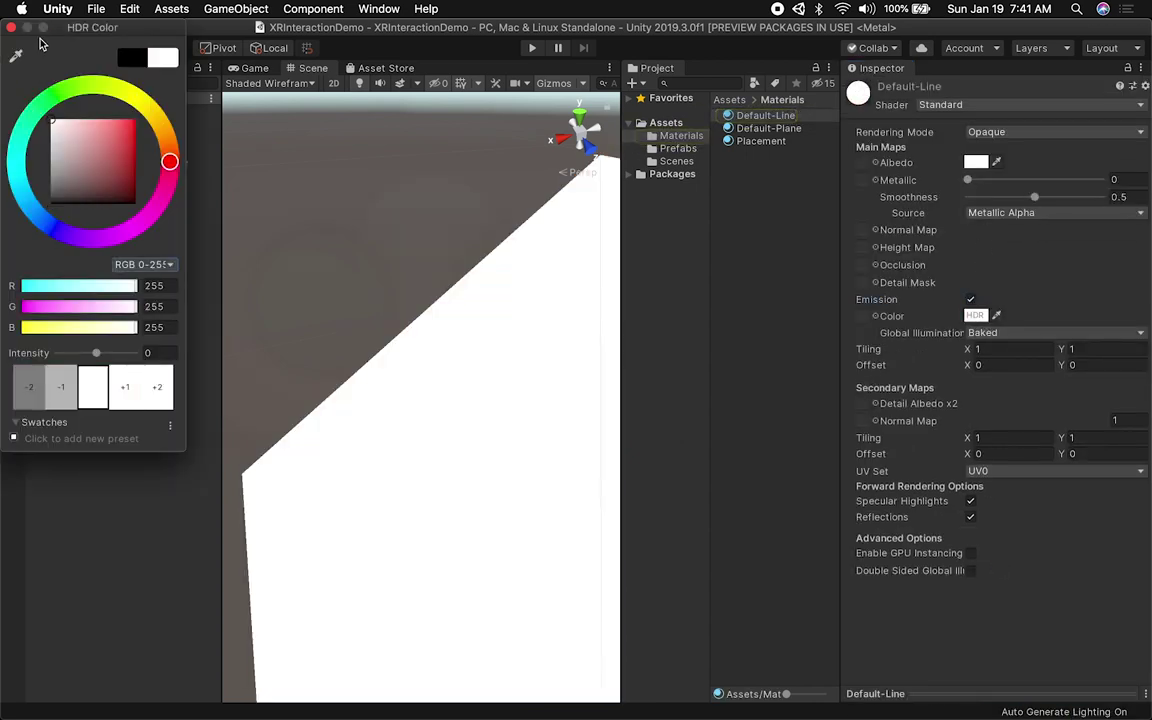
click(10, 28)
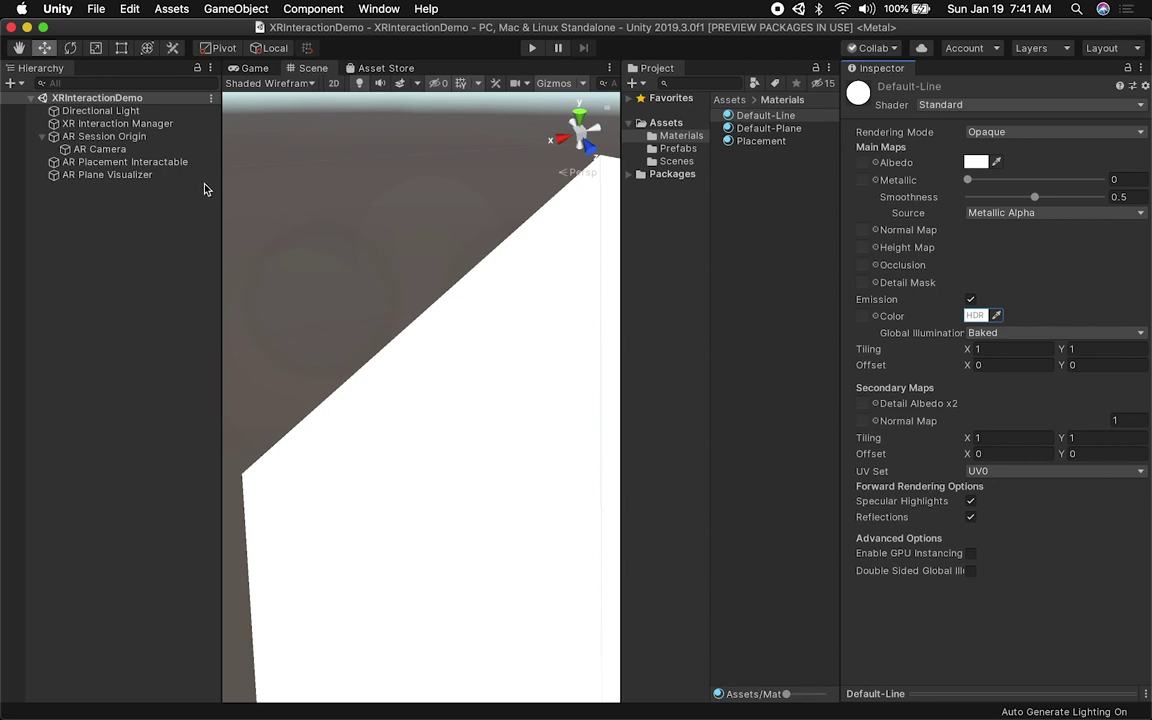
- Set the Line Renderer width to 0.005 and Corner and End Cap Vertices to 4
click(145, 175)
key(f)
alt+drag(545, 429, 619, 411)
drag(874, 447, 918, 476)
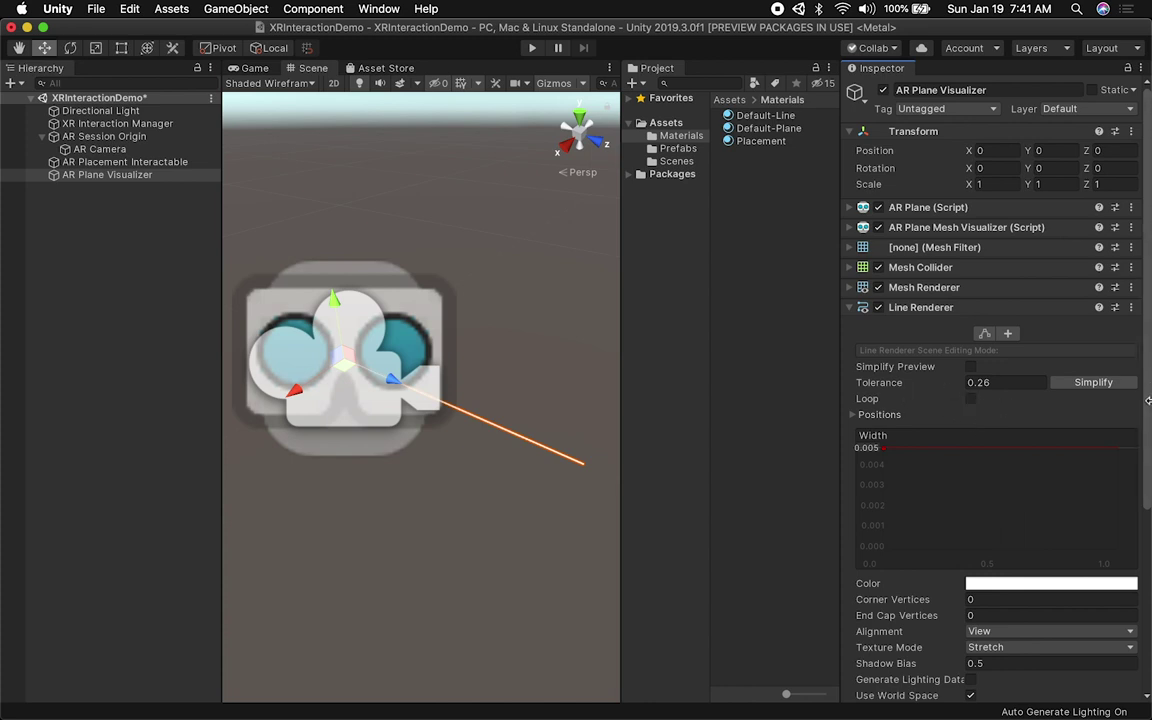
scroll(1140, 450, down, 5)
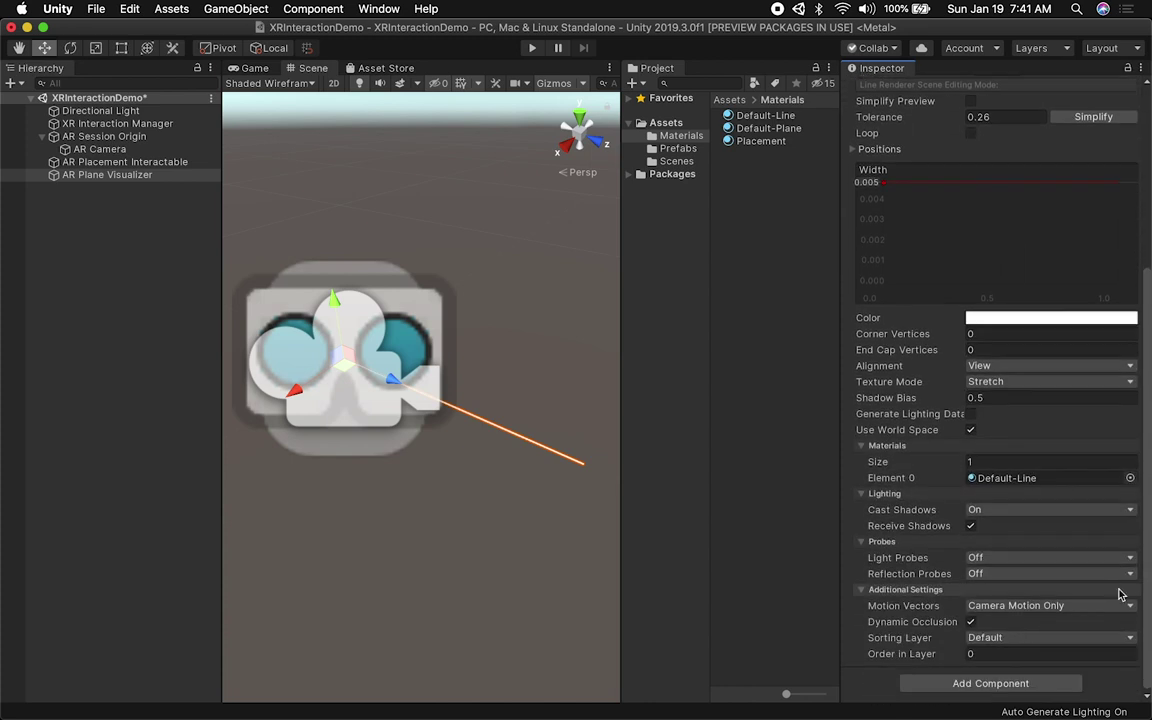
click(987, 335)
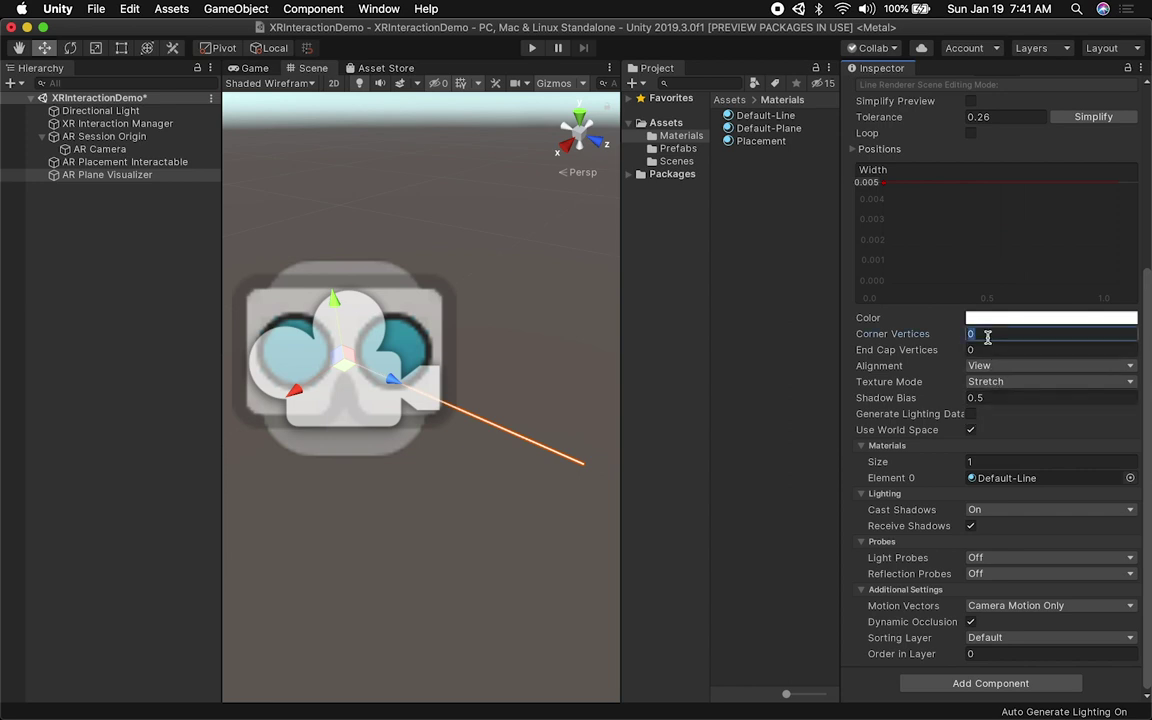
text(4)
click(982, 349)
text(4)
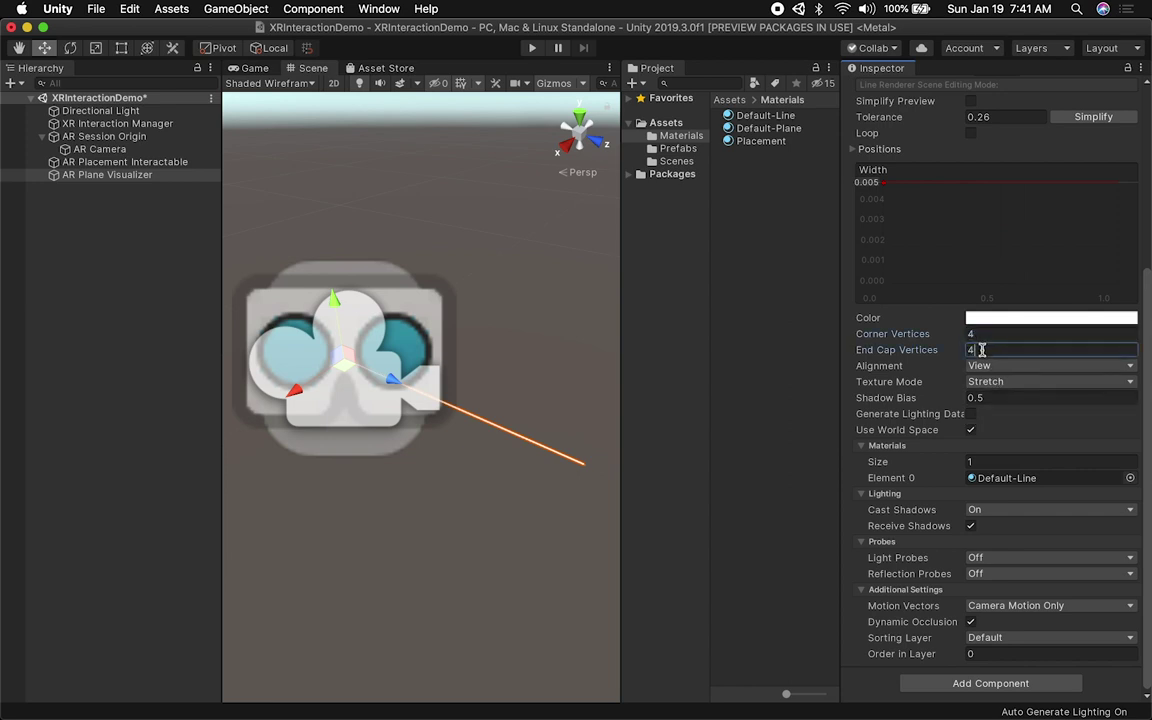
- Turn off Use World Space, save the scene, and collapse the Line Renderer
middle_drag(540, 476, 383, 422)
scroll(514, 476, up, 3)
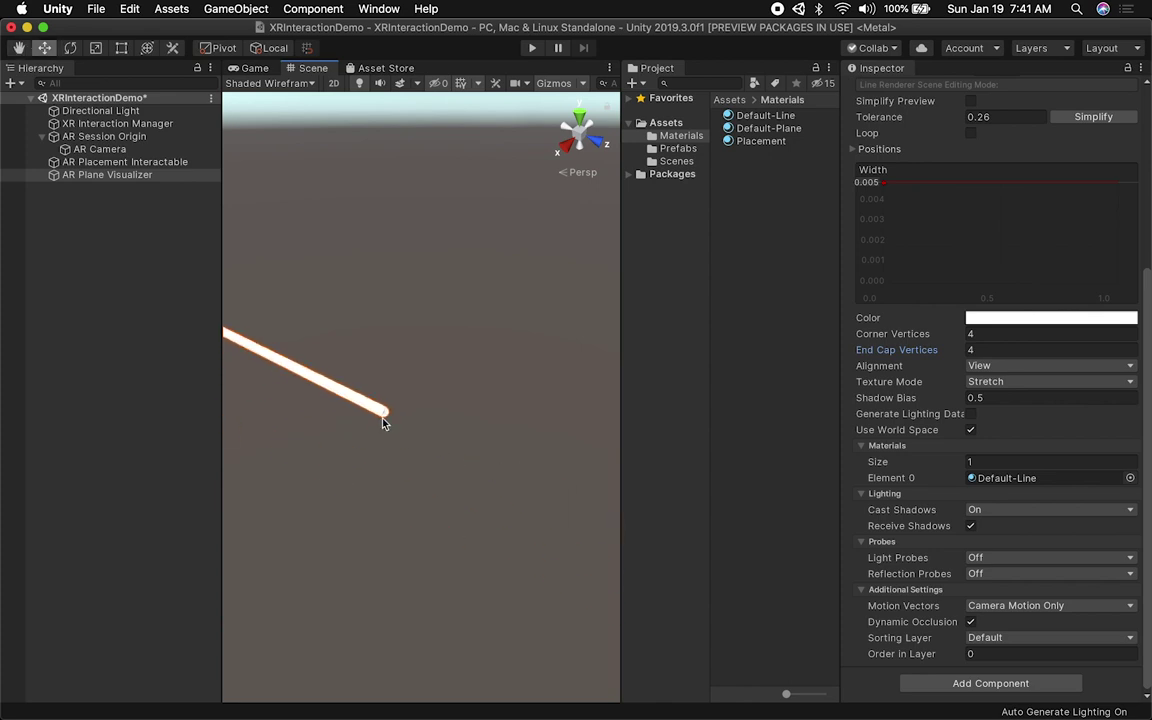
click(970, 430)
key(super+s)
scroll(1004, 420, up, 5)
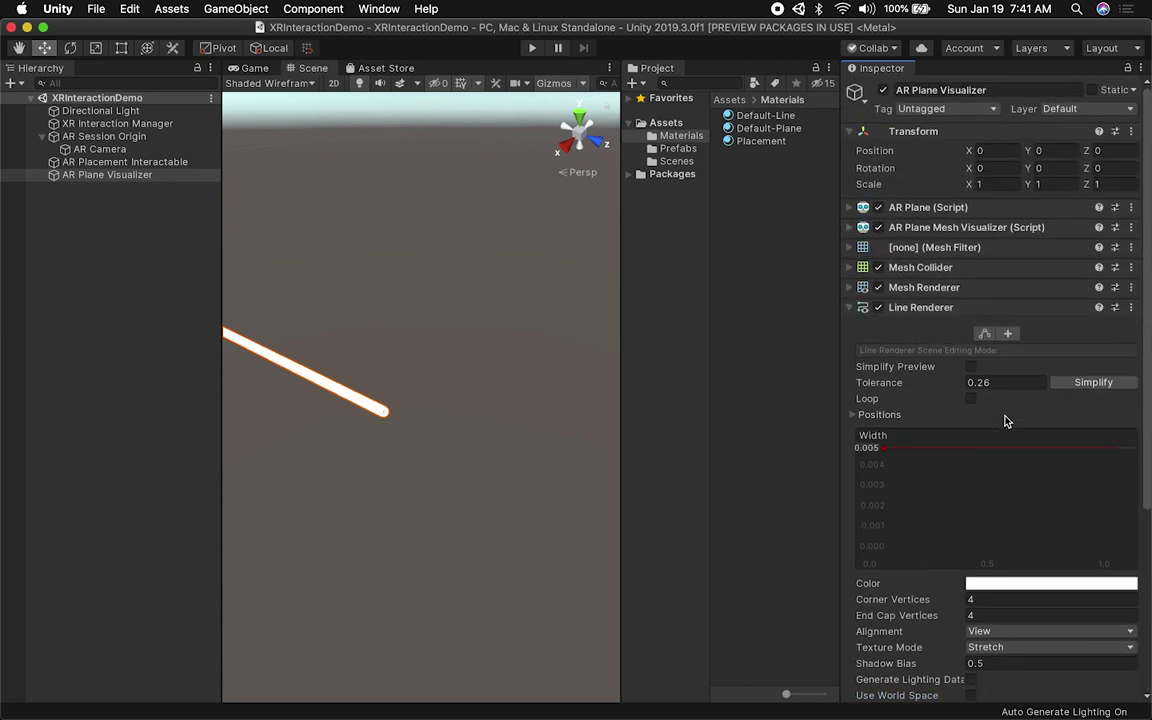
click(921, 309)
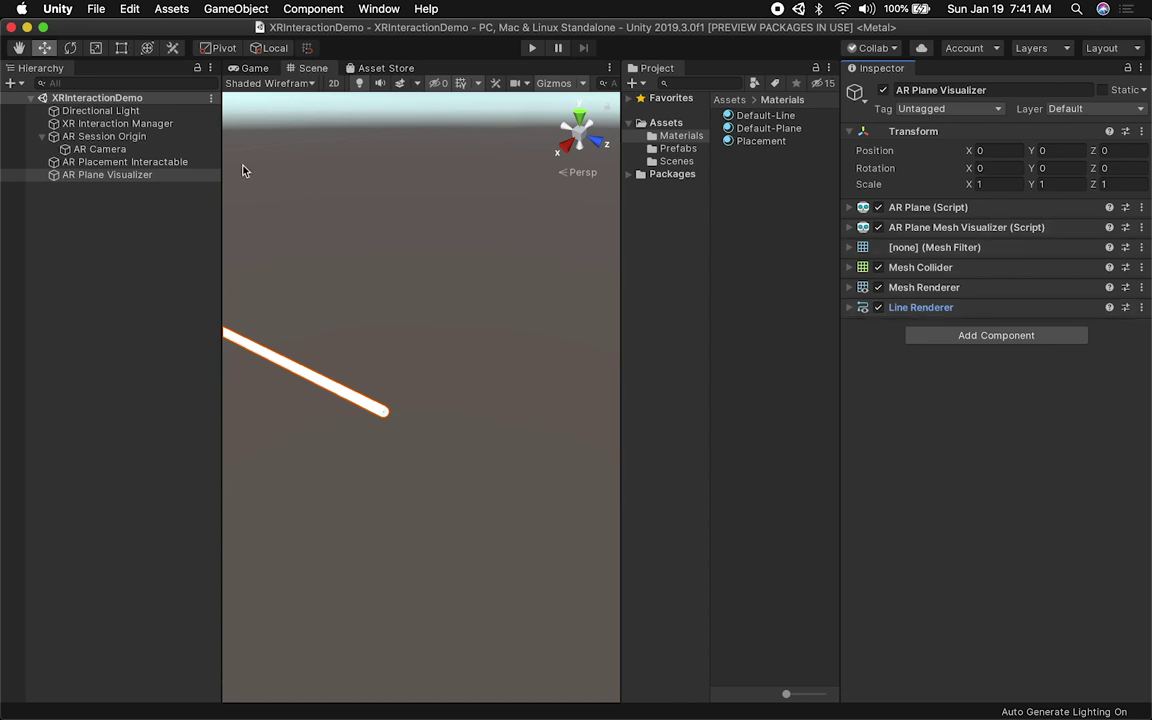
- Save AR Plane Visualizer as a prefab in Assets/Prefabs and delete it from the scene
click(139, 178)
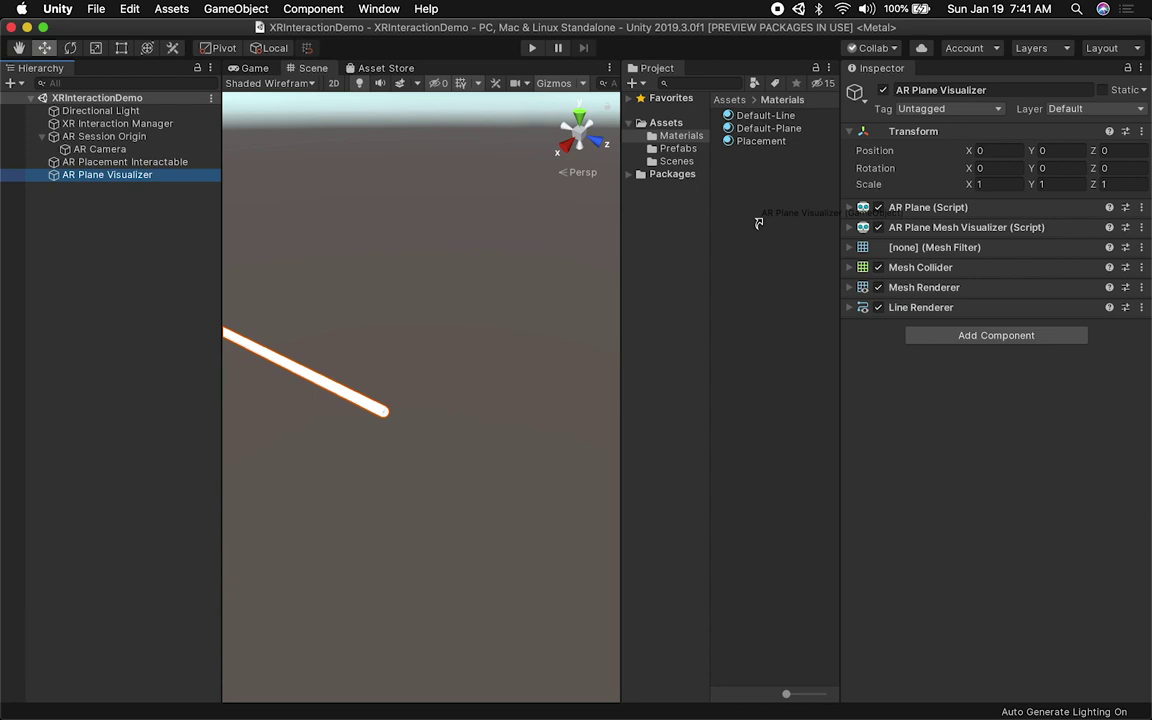
drag(686, 150, 686, 150)
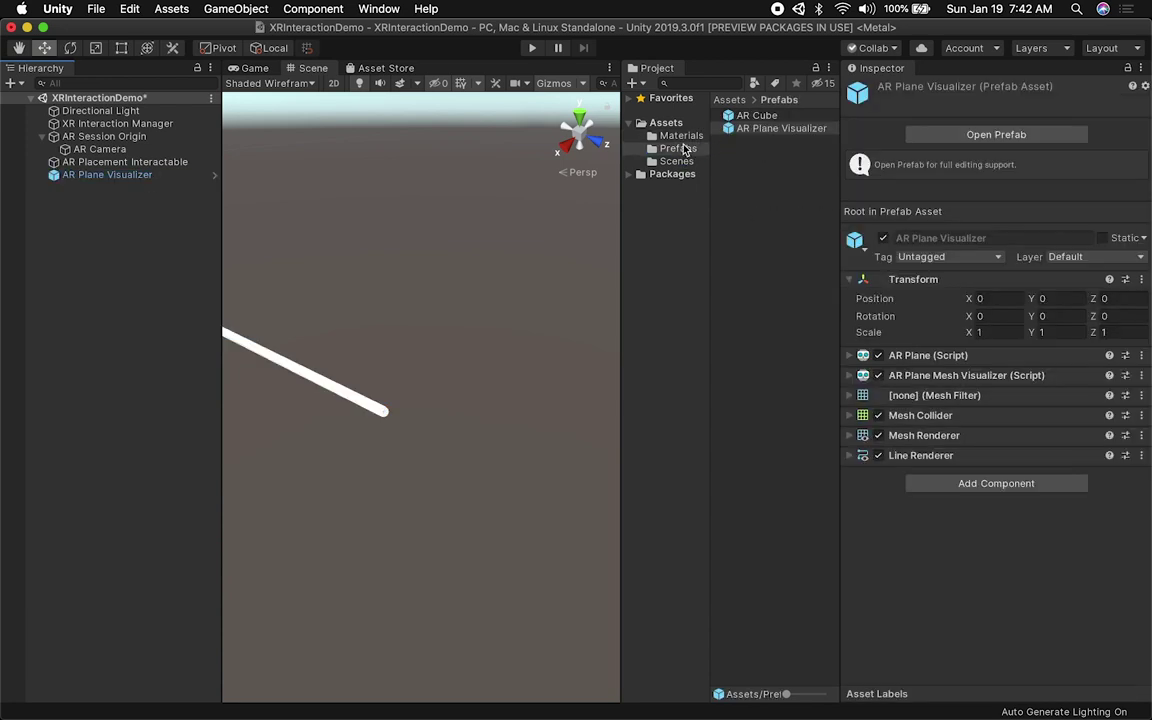
click(141, 178)
key(super+BackSpace)
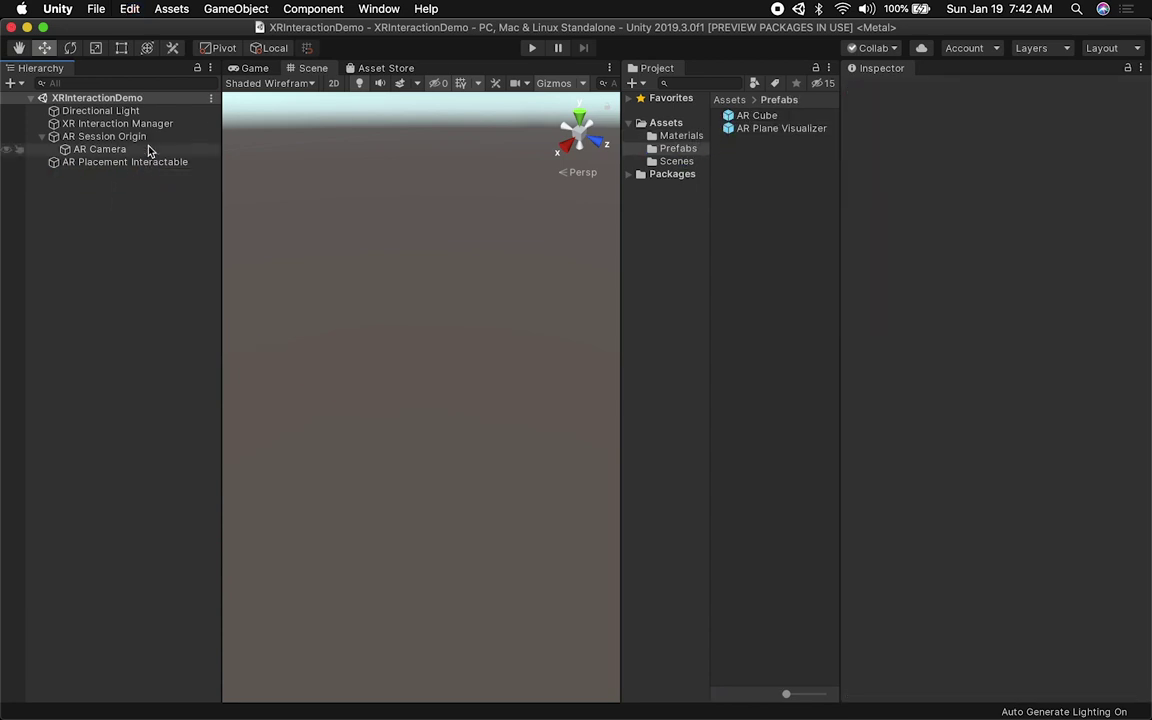
- Assign the AR Plane Visualizer prefab as AR Session Origin's Plane Prefab
click(132, 136)
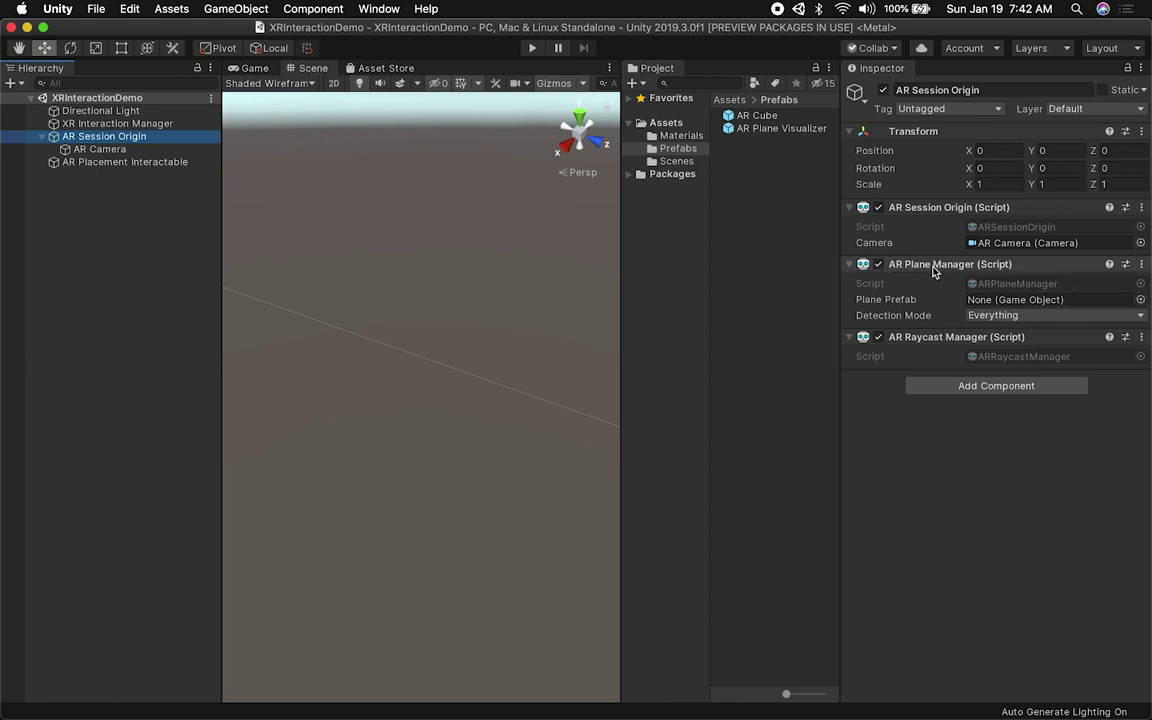
drag(730, 128, 985, 300)
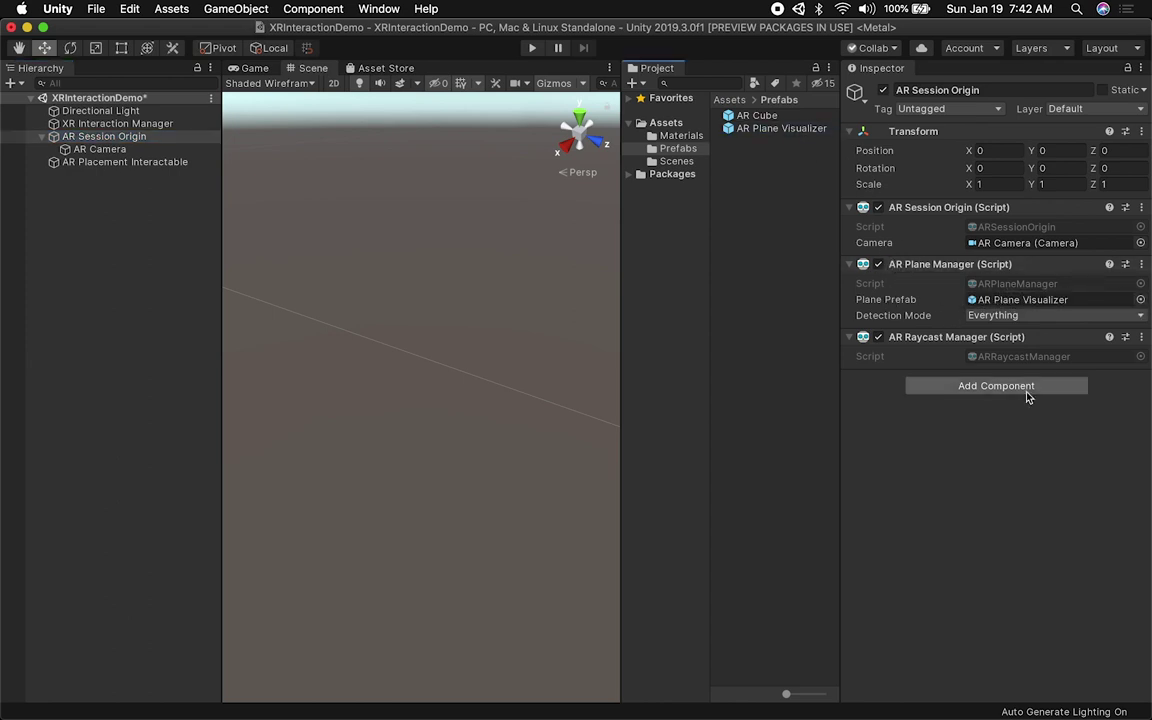
click(104, 149)
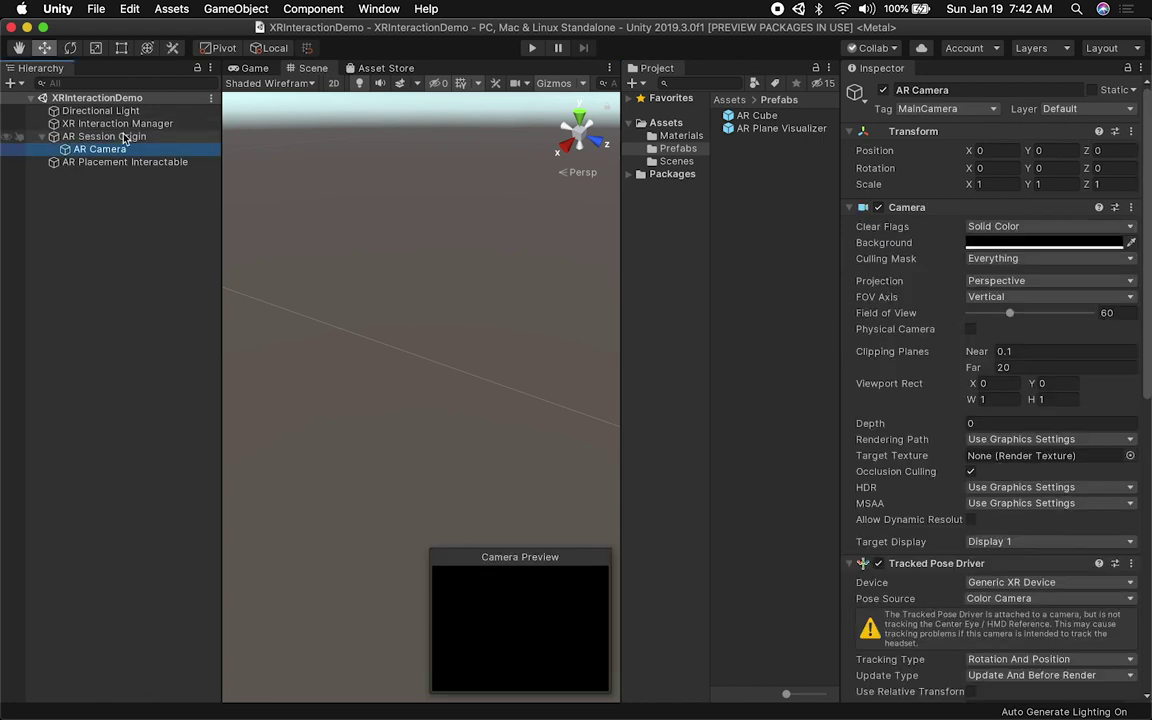
- Check that AR Placement Interactable's Placement Prefab is AR Cube, with Custom Reticle set to None
click(100, 162)
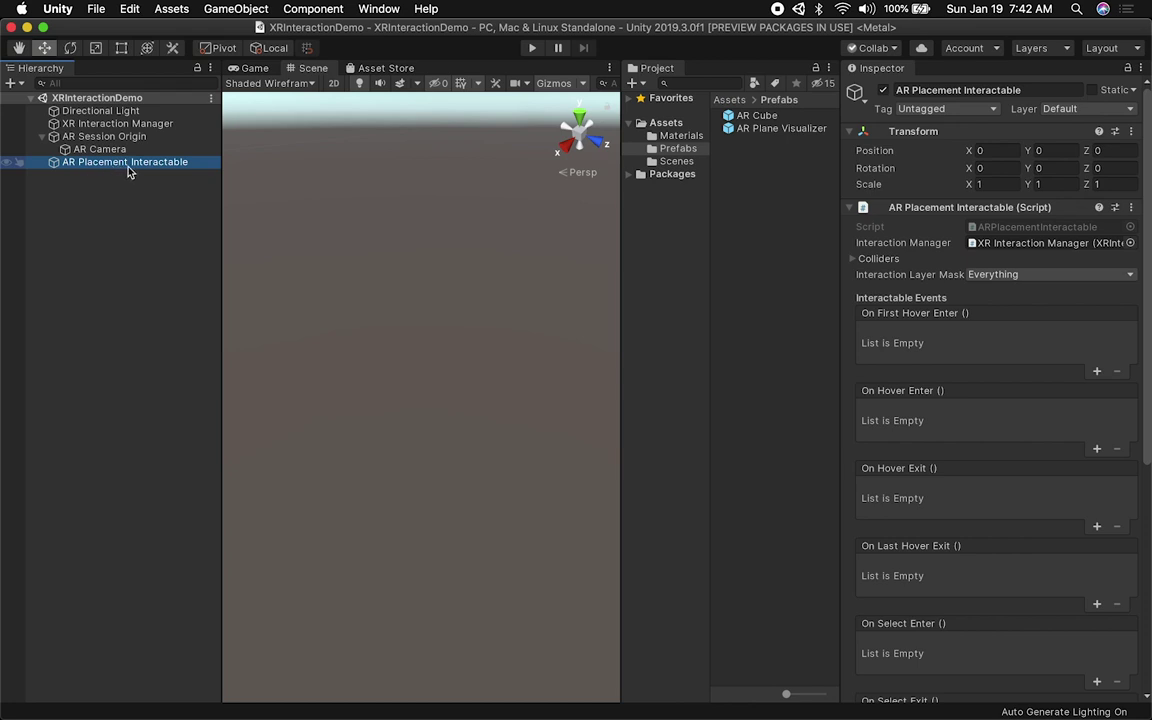
scroll(1028, 494, down, 10)
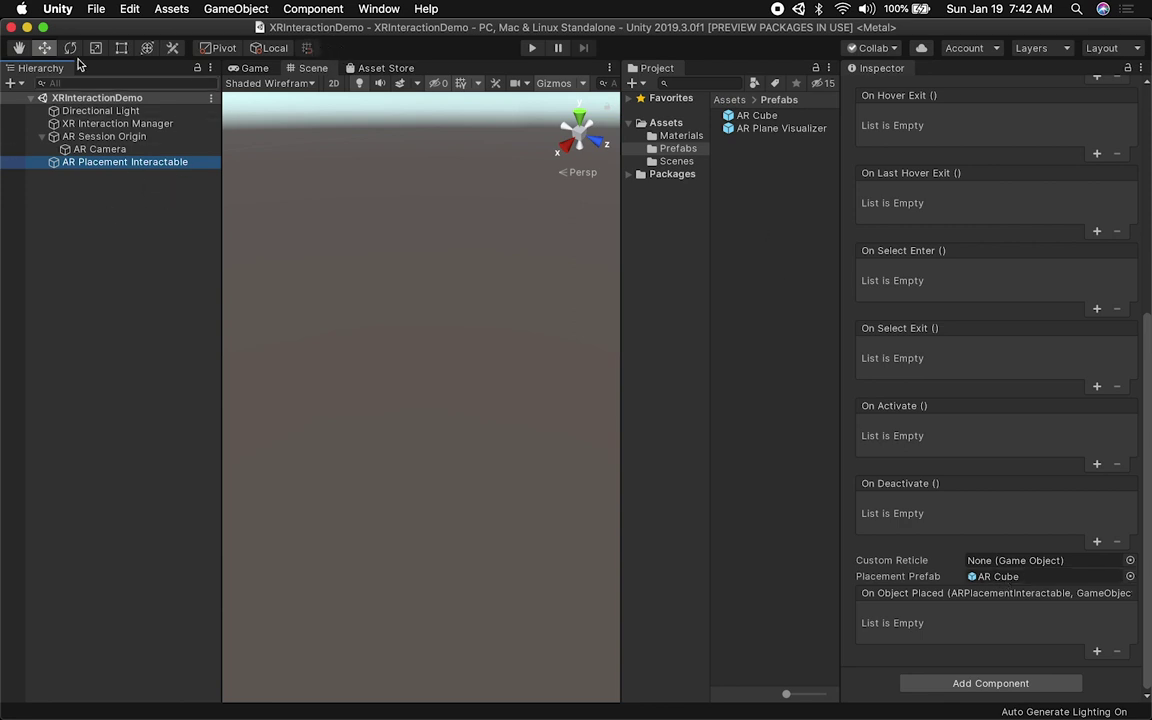
- Add the open XRInteractionDemo scene to the build in Build Settings
click(92, 10)
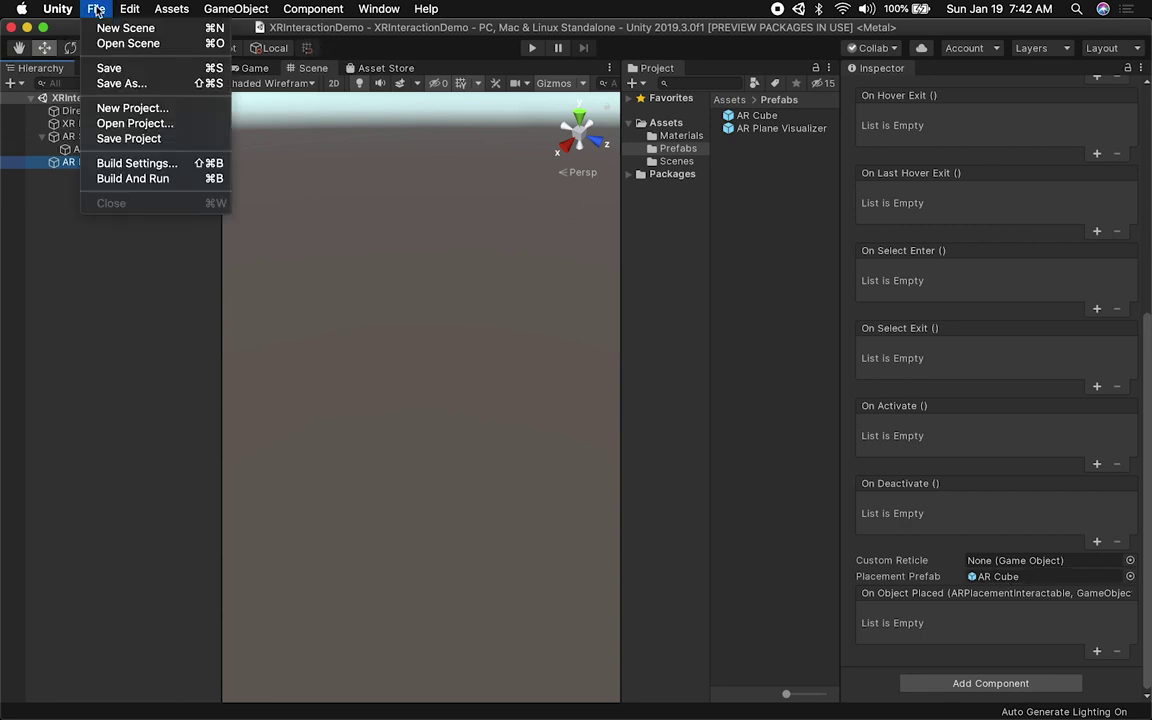
click(133, 163)
drag(117, 33, 272, 93)
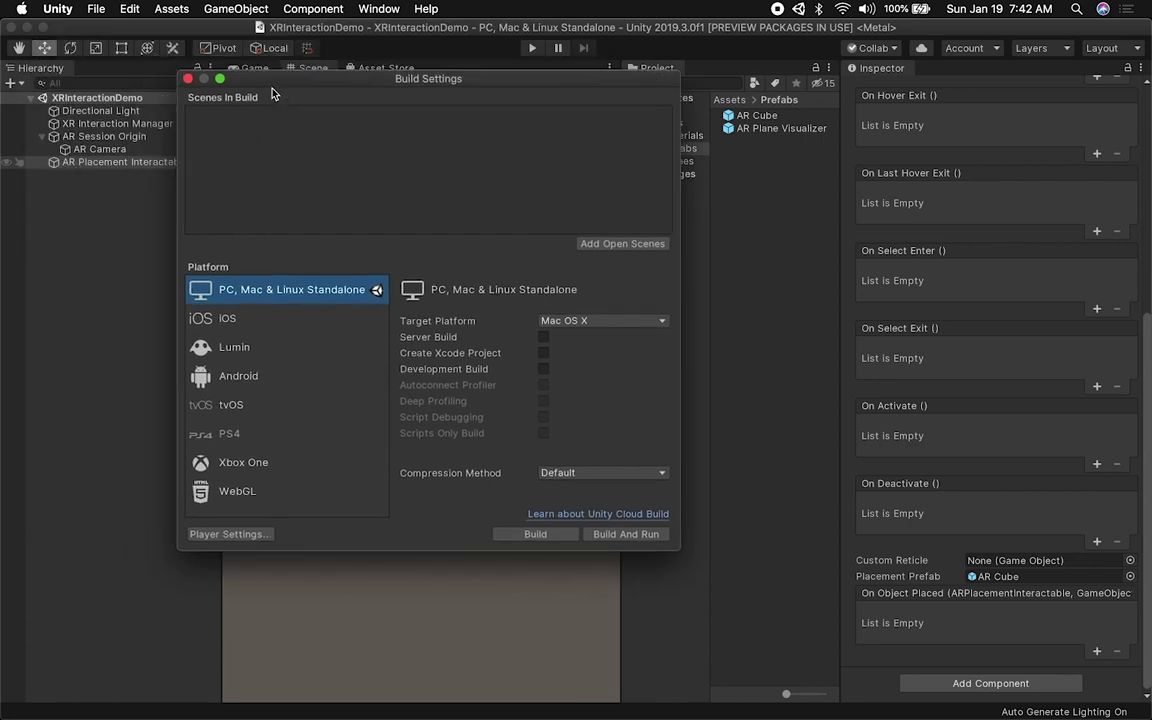
click(590, 244)
- Switch the build platform to iOS and bring up the Player Settings
click(300, 318)
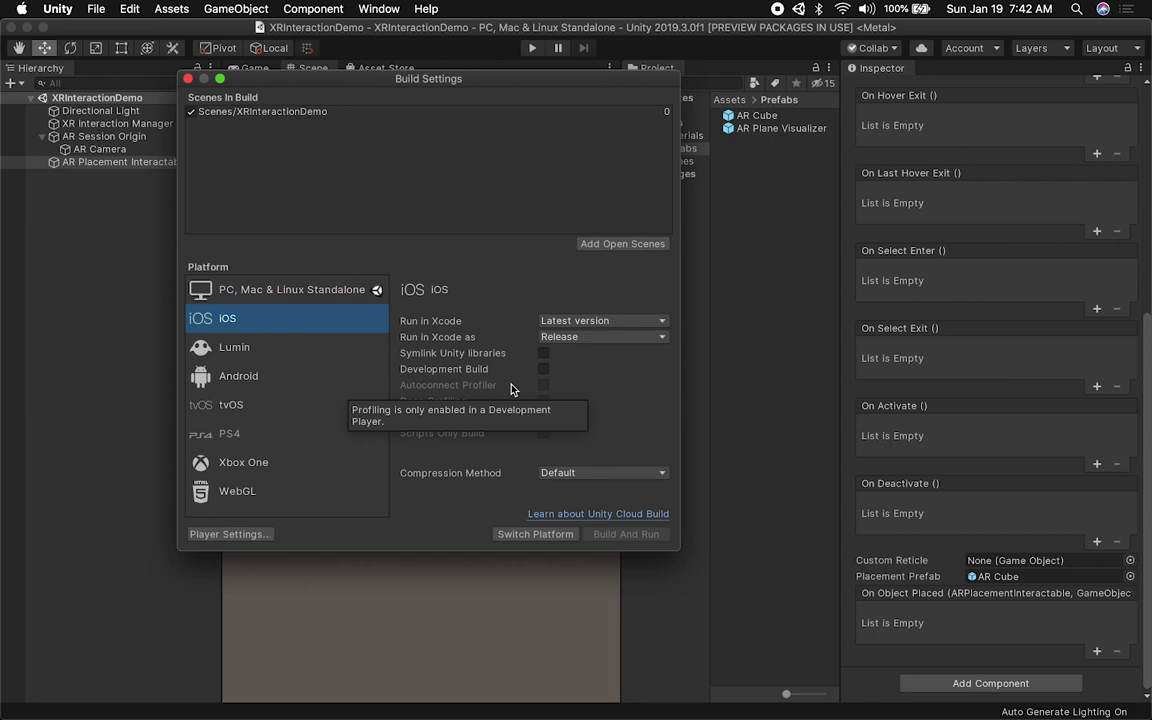
click(520, 534)
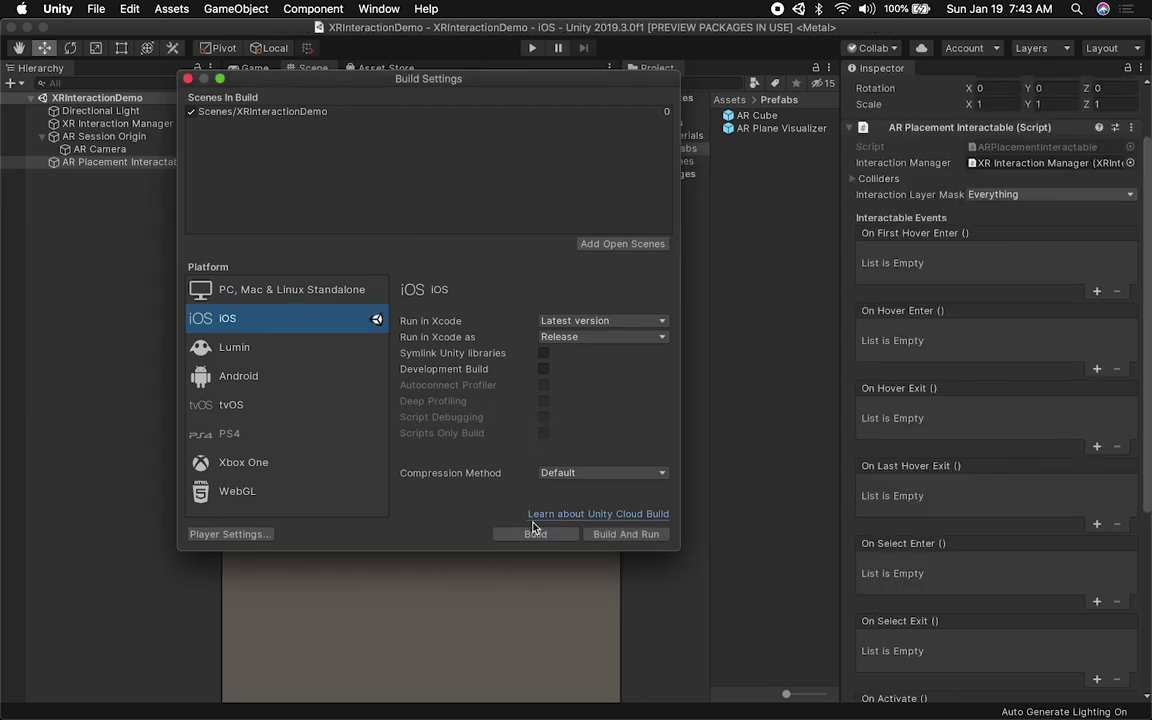
click(250, 534)
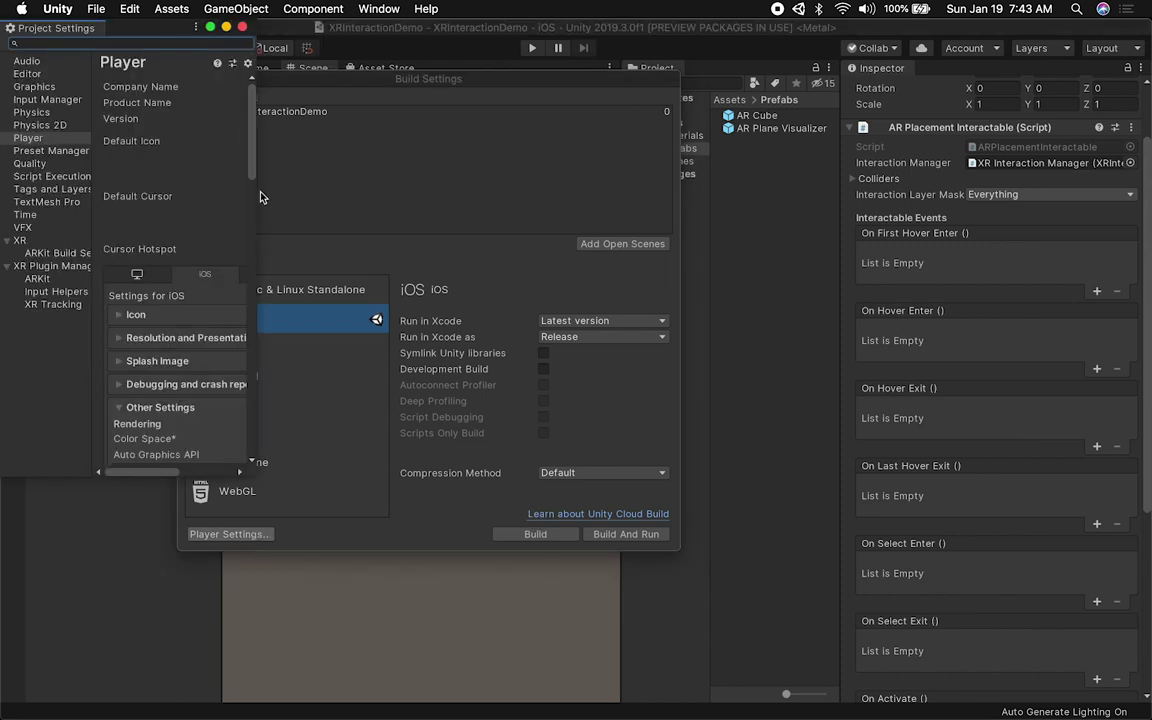
- Set the iOS target minimum version to 11.0 and the architecture to ARM64
drag(256, 200, 836, 296)
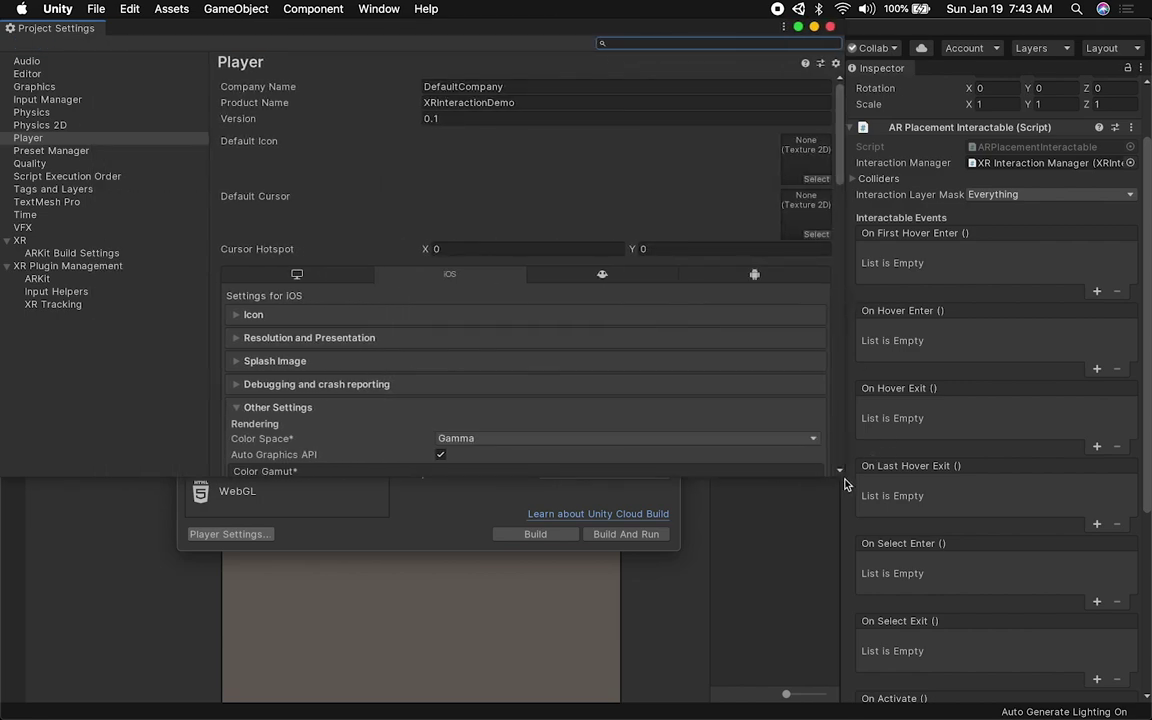
click(951, 557)
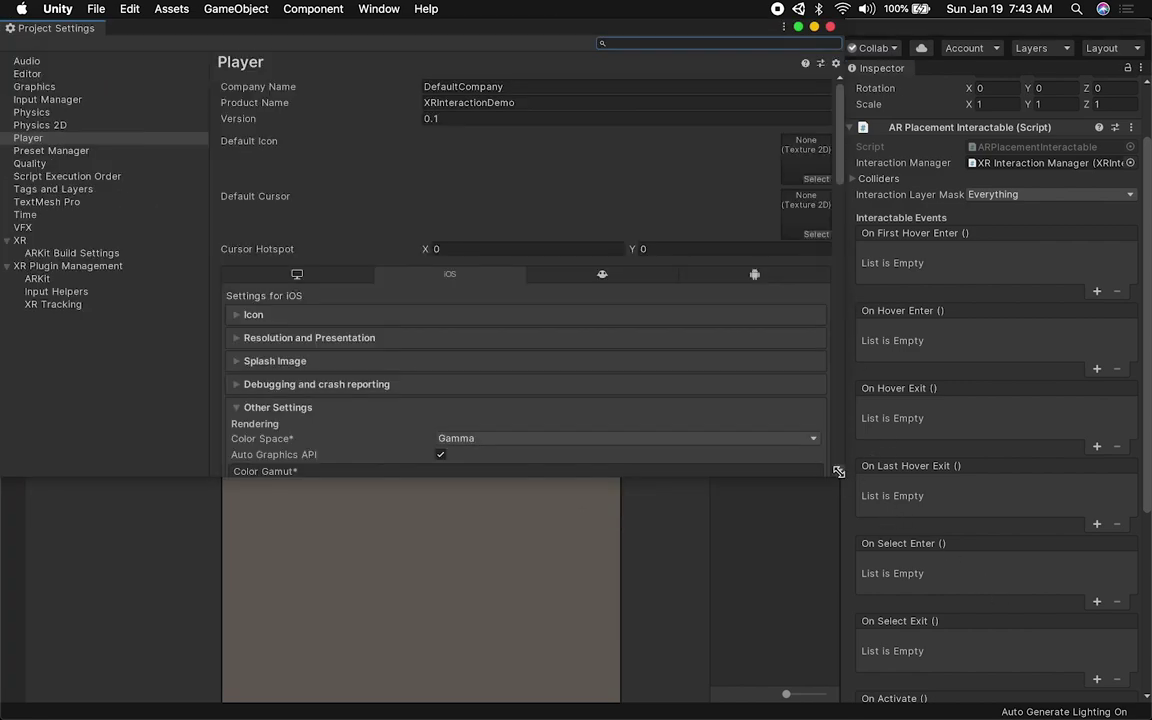
drag(843, 476, 1047, 645)
scroll(762, 497, down, 3)
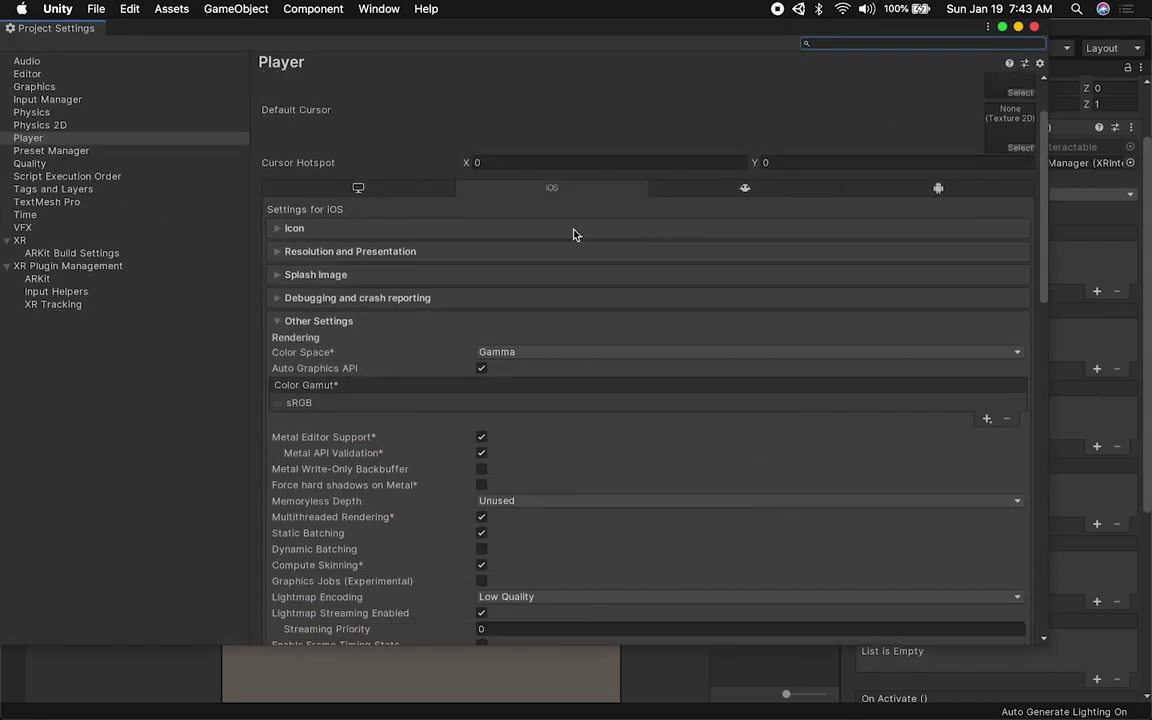
scroll(600, 440, down, 10)
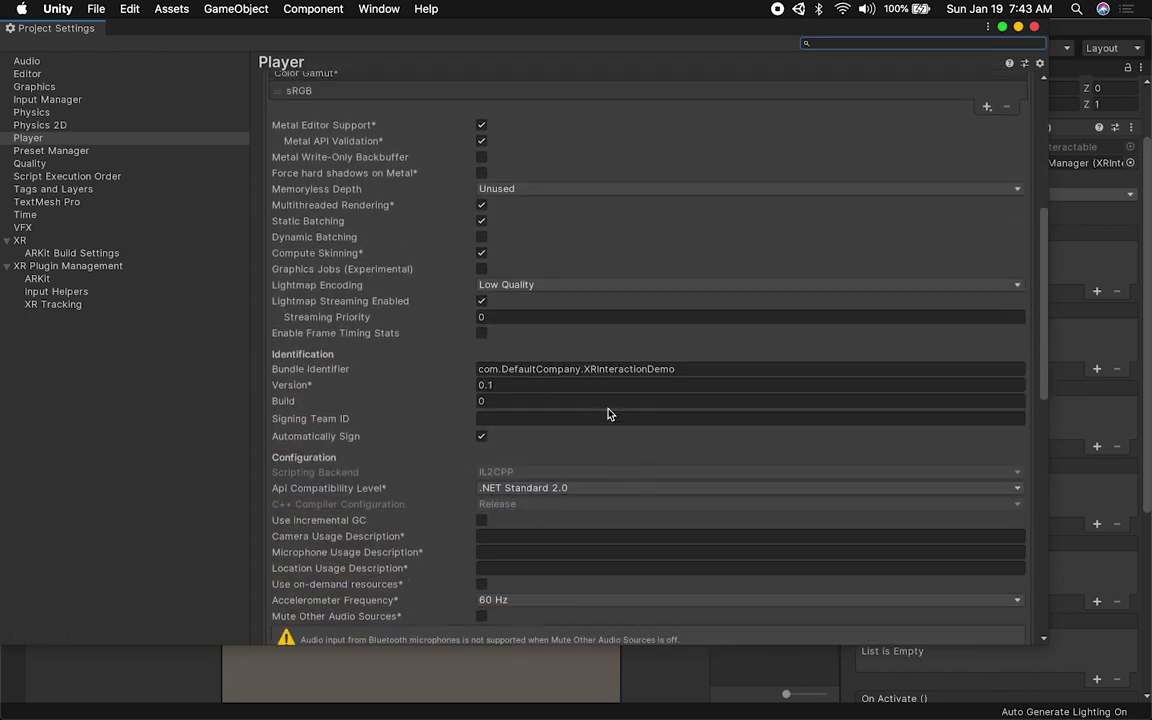
scroll(608, 413, down, 10)
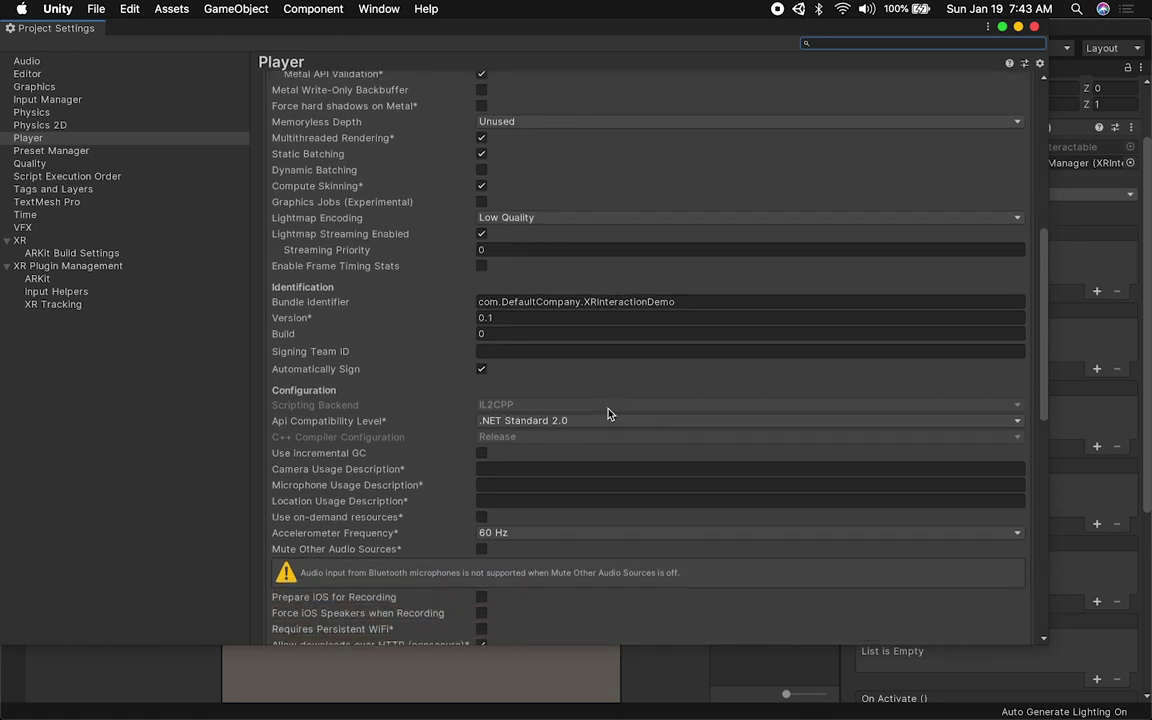
scroll(608, 413, down, 4)
click(522, 361)
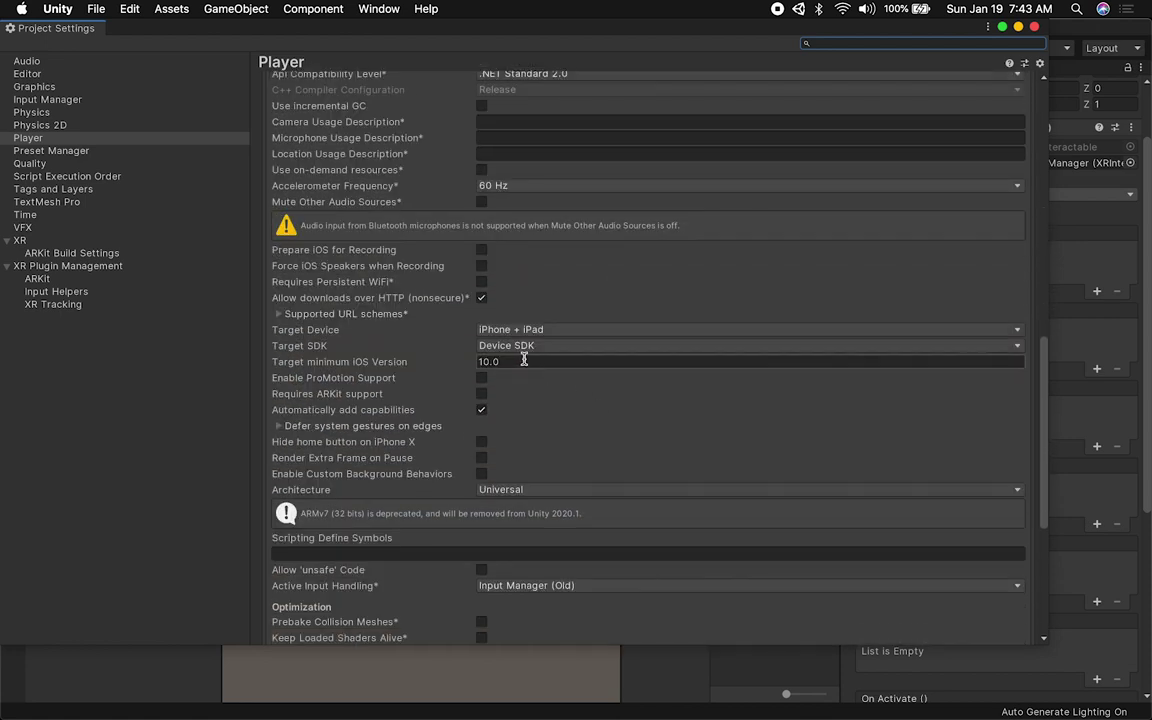
text(11.0)
click(500, 490)
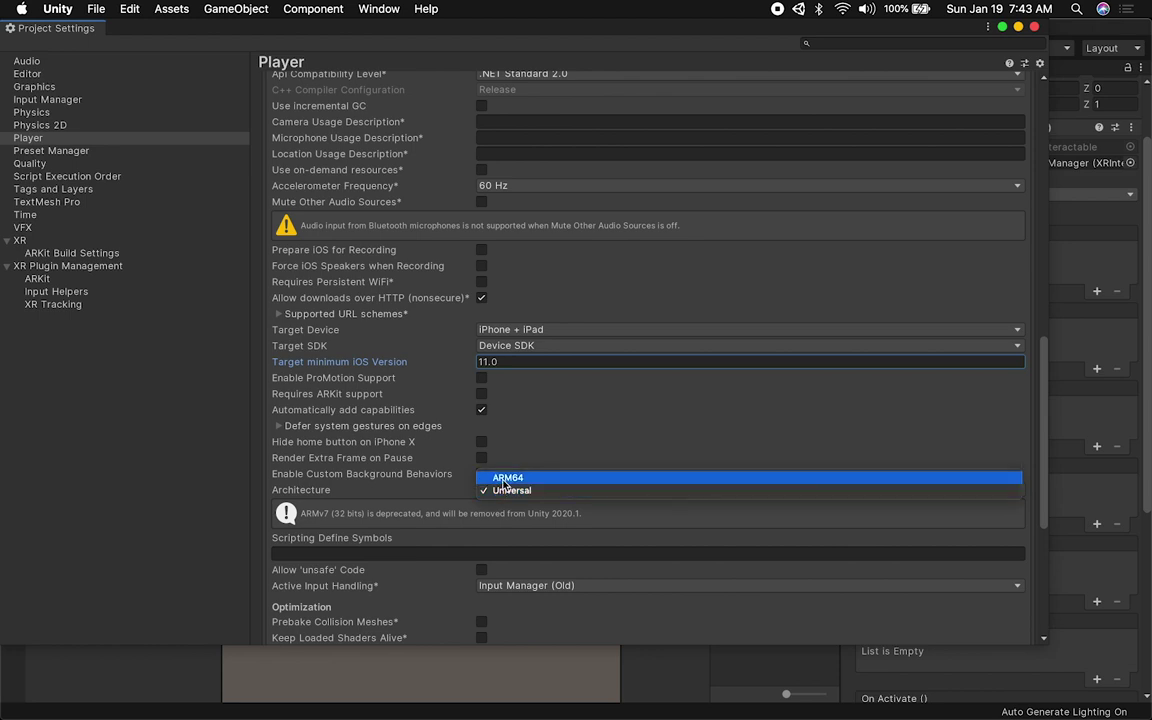
click(505, 479)
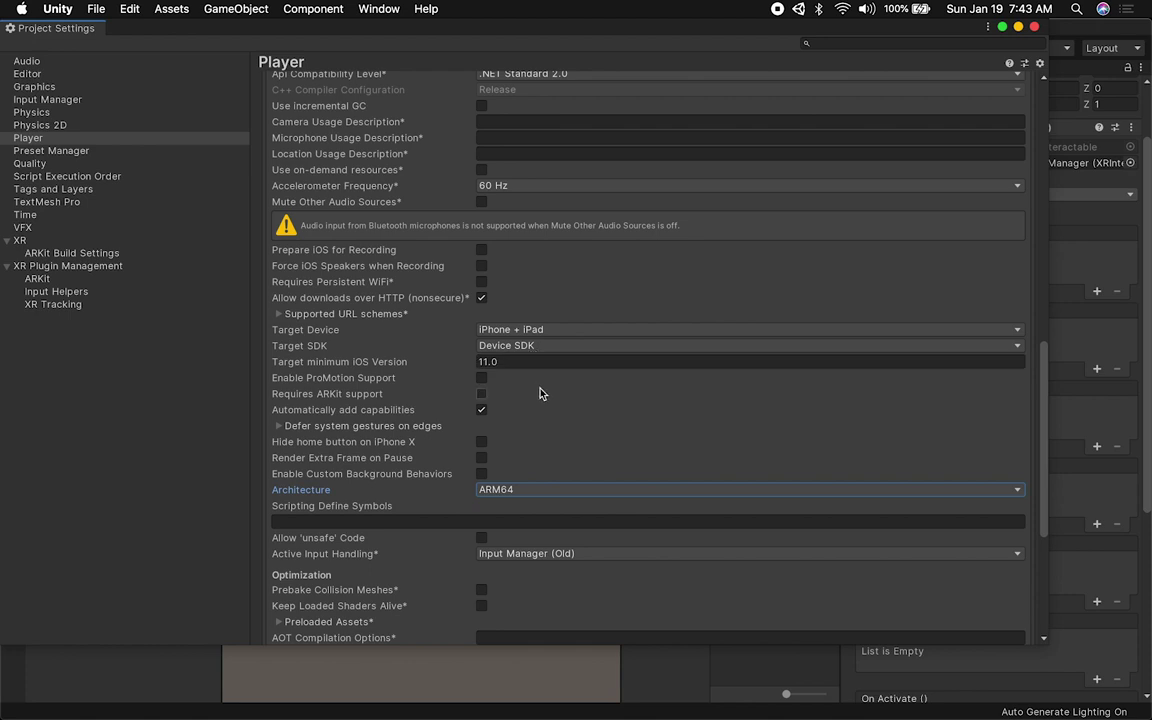
- Set the Camera Usage Description to 'XR Usage' and enable Requires ARKit support
scroll(540, 391, up, 1)
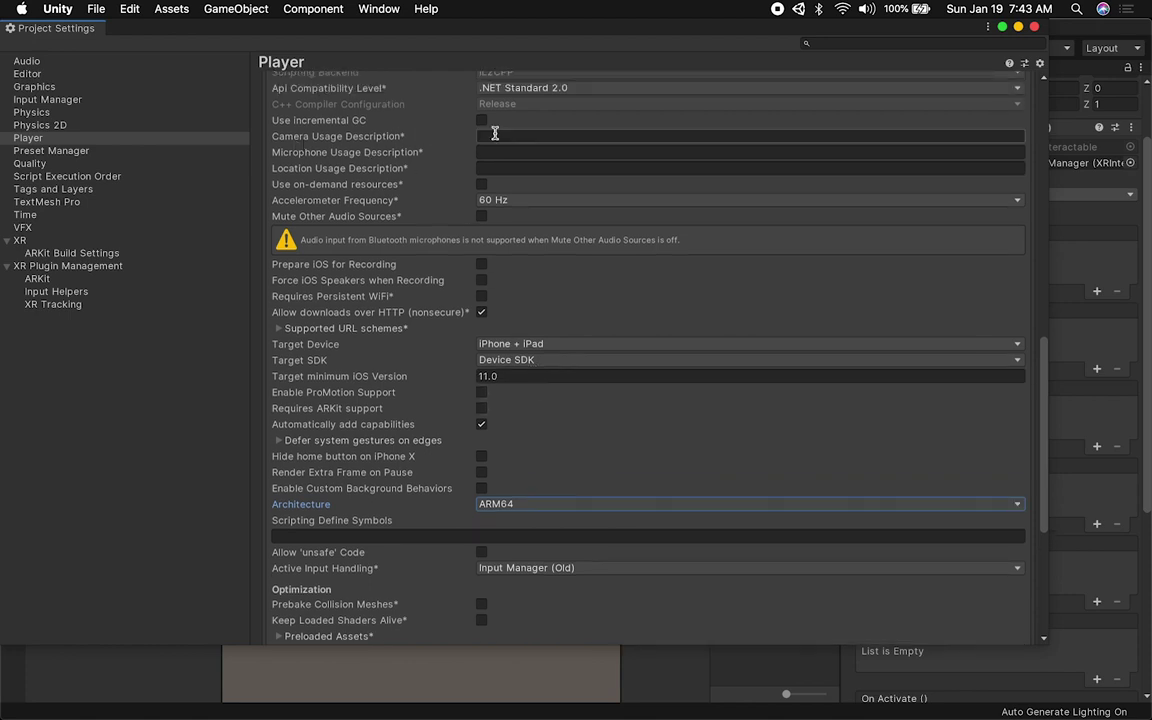
click(492, 135)
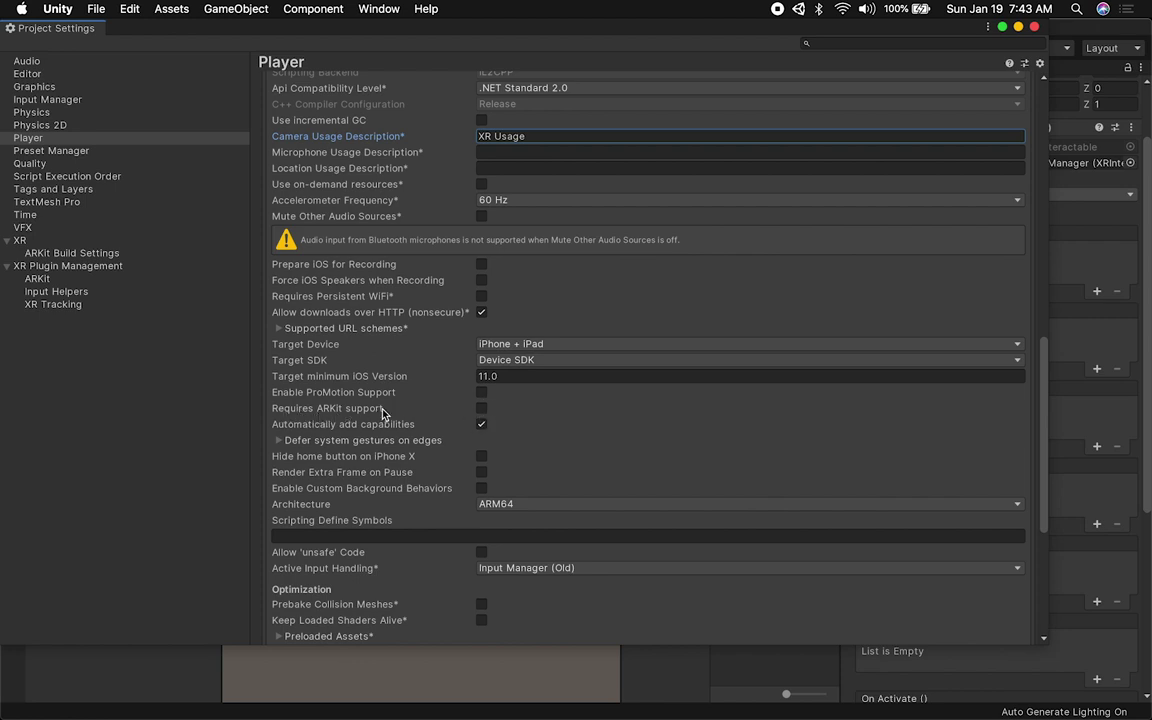
click(481, 408)
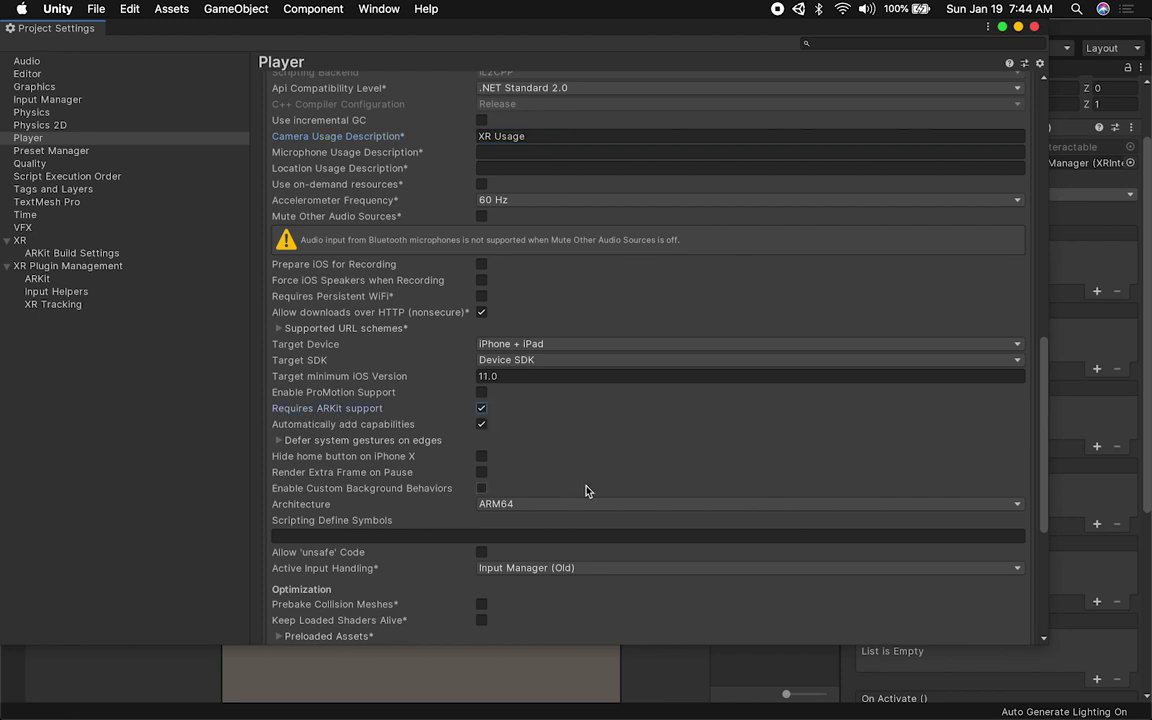
click(1034, 27)
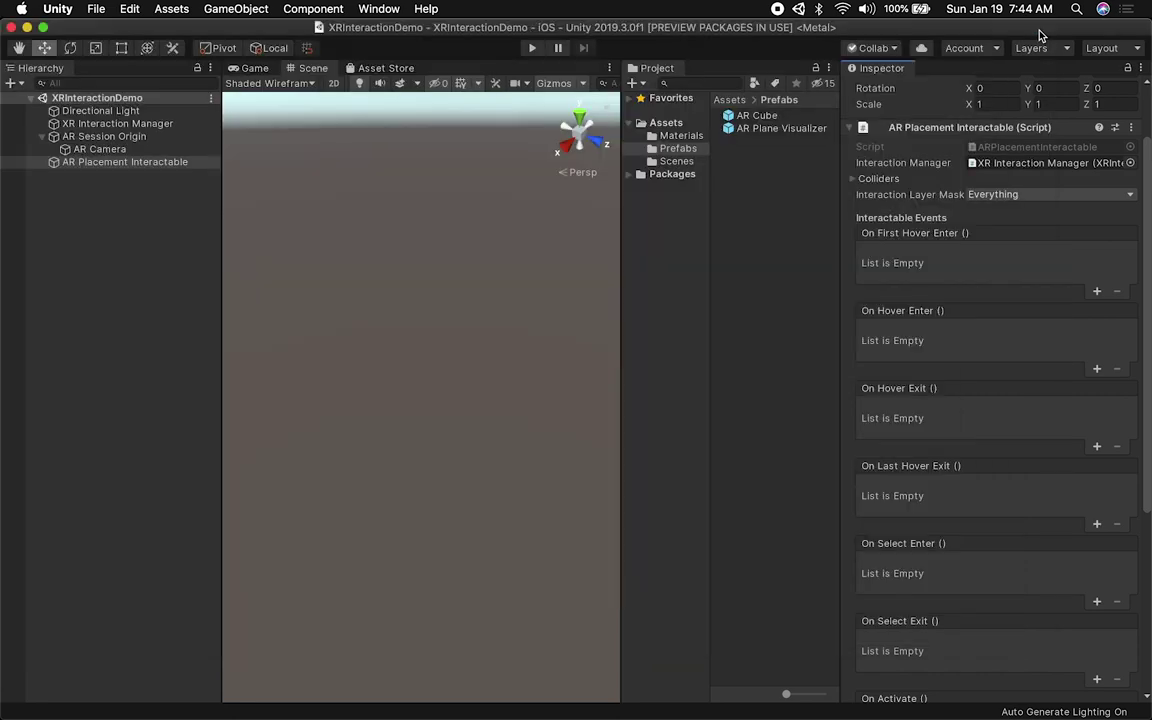
click(110, 149)
click(122, 136)
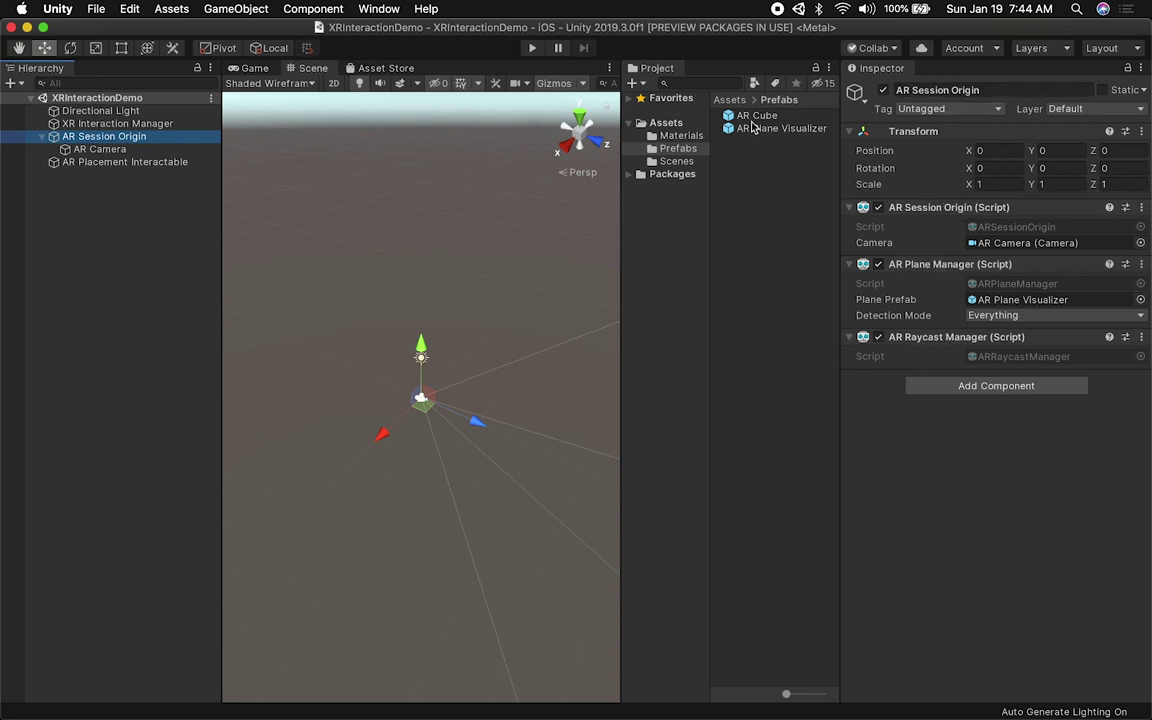
click(99, 149)
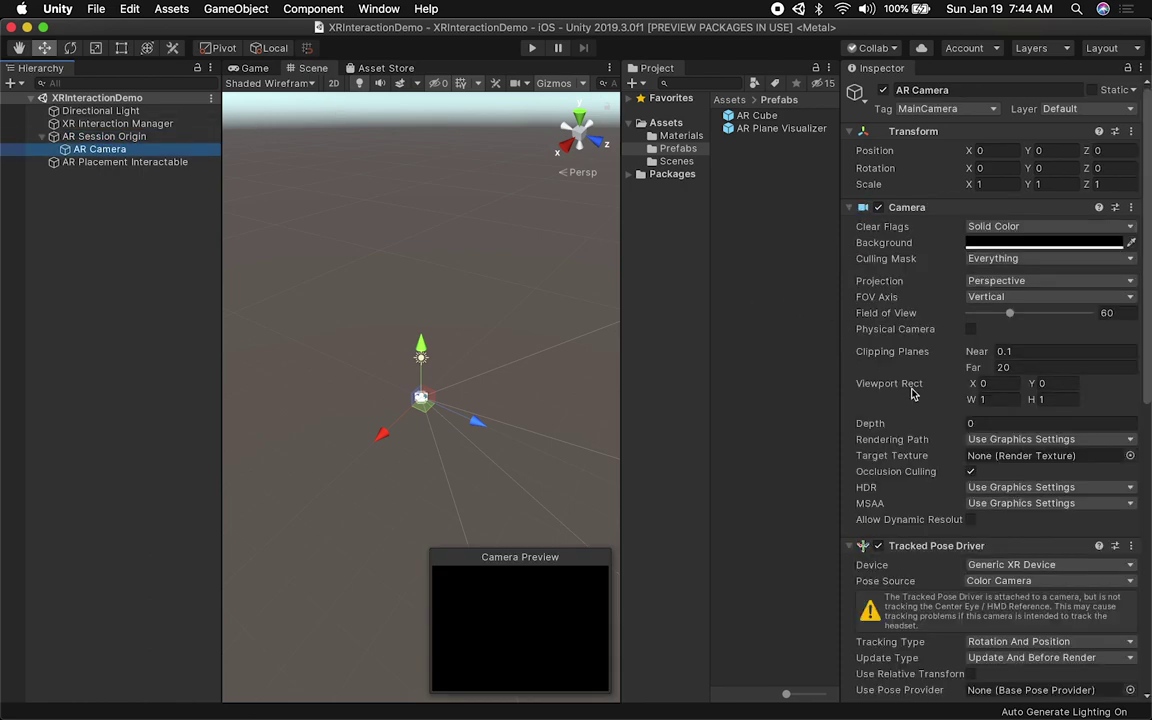
scroll(920, 380, down, 8)
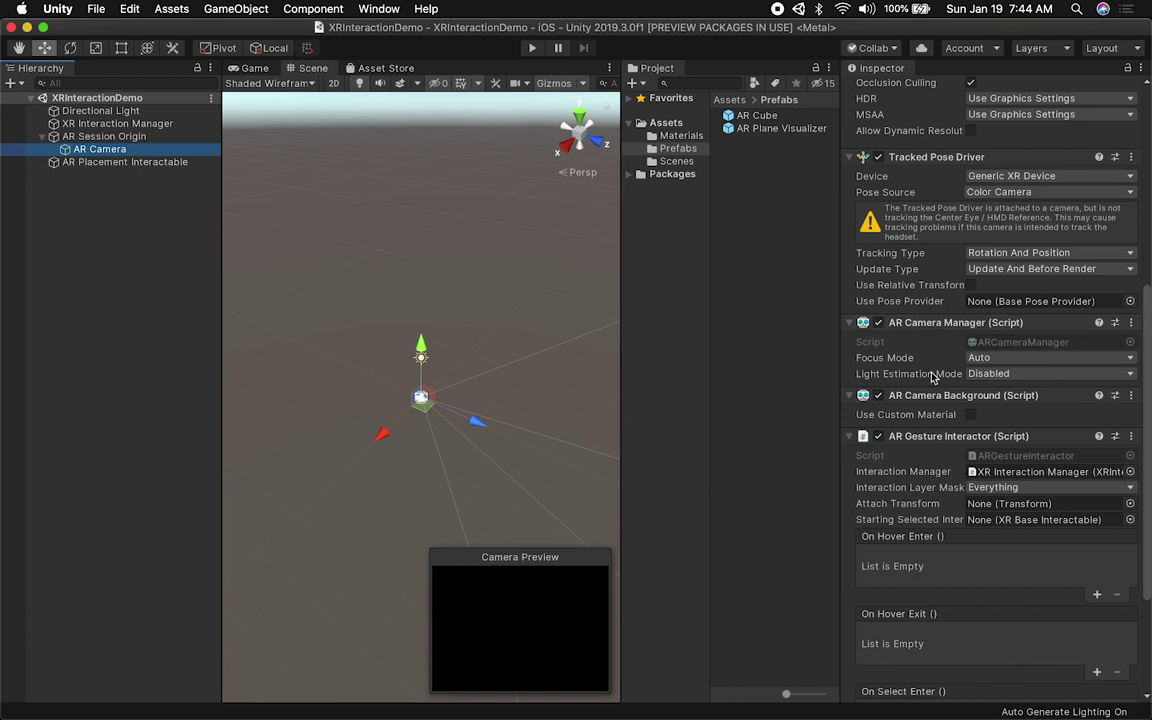
scroll(935, 420, down, 4)
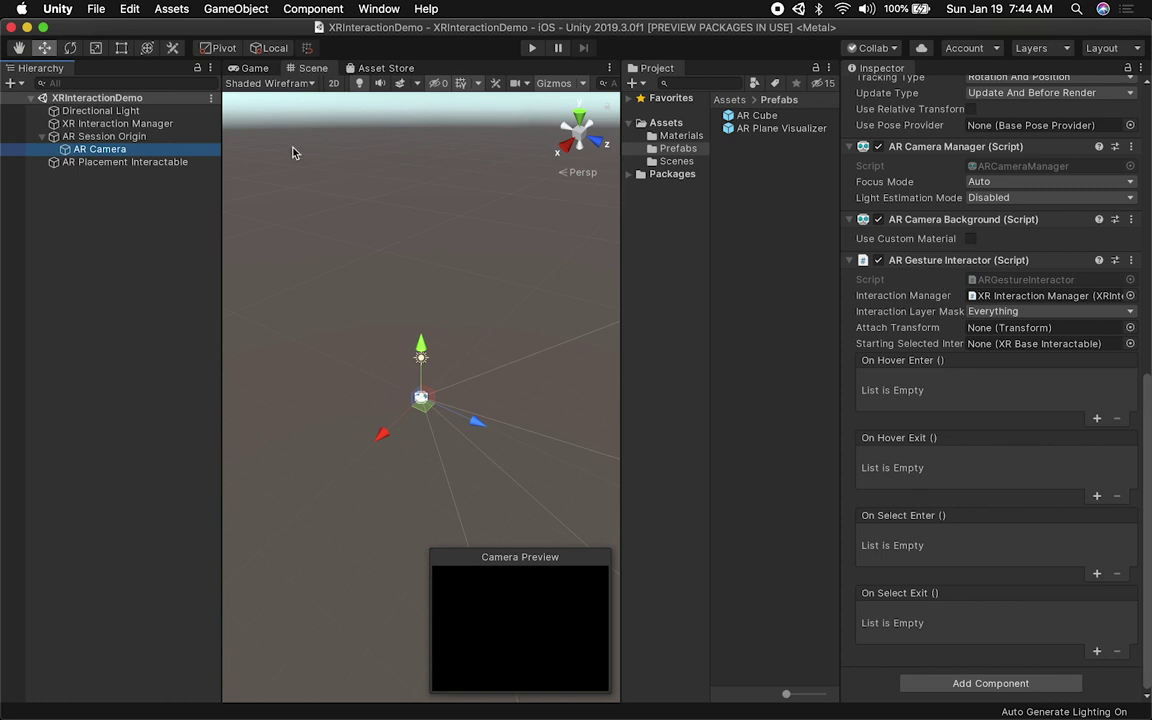
click(115, 164)
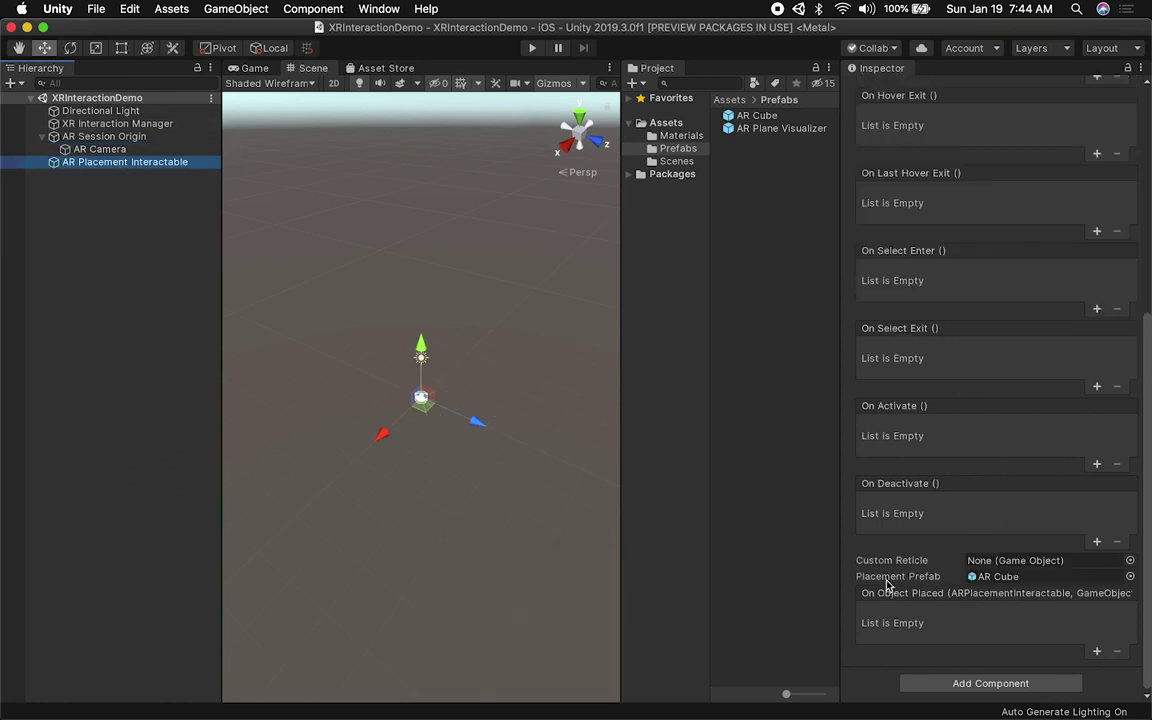
scroll(1051, 547, up, 8)
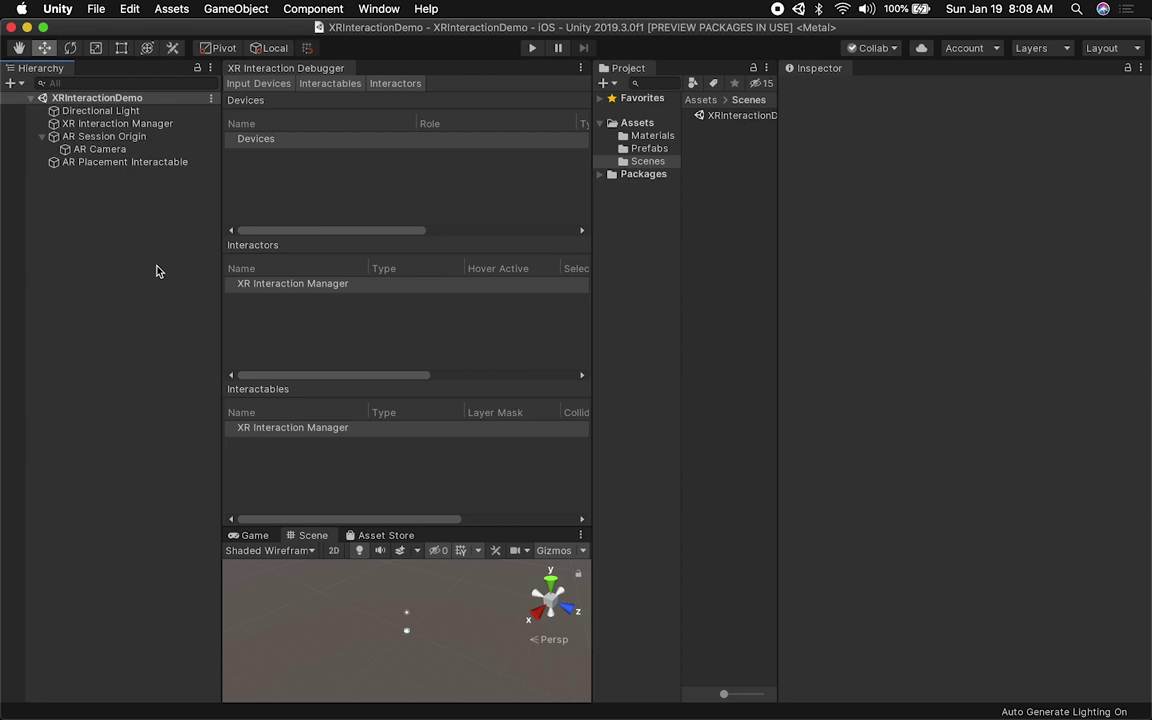
- Add an XR > AR Session object and move it directly under XR Interaction Manager
right_click(156, 271)
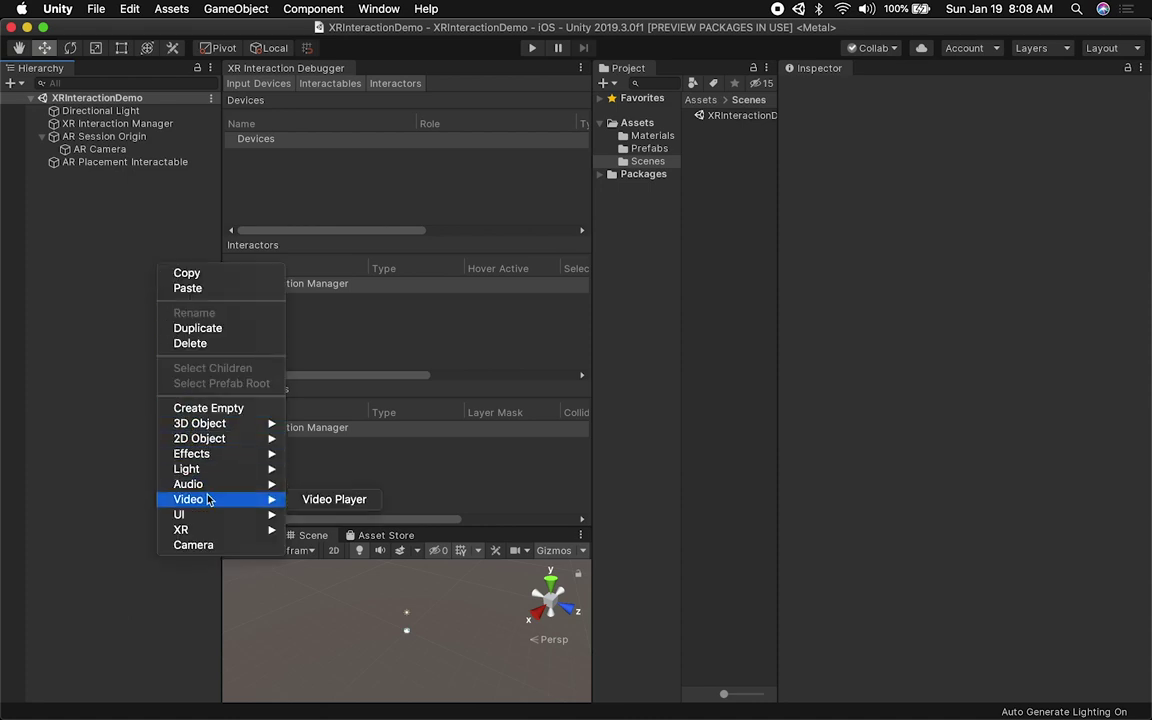
mouse_move(207, 536)
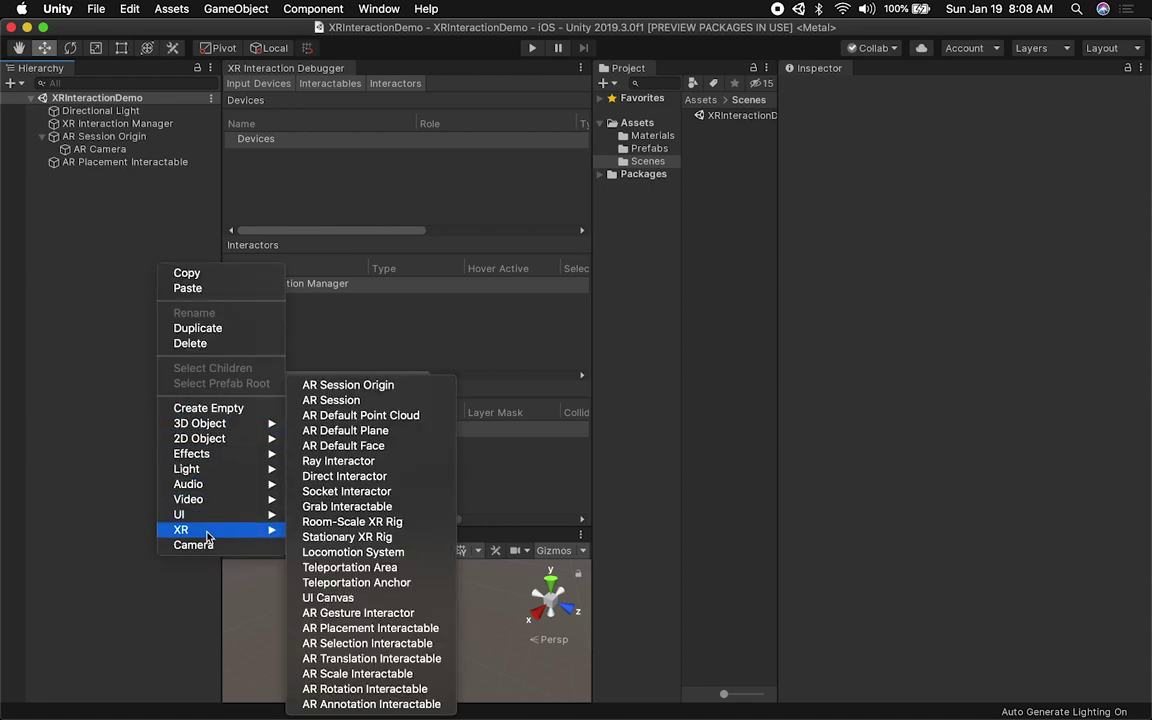
click(330, 400)
drag(100, 176, 100, 136)
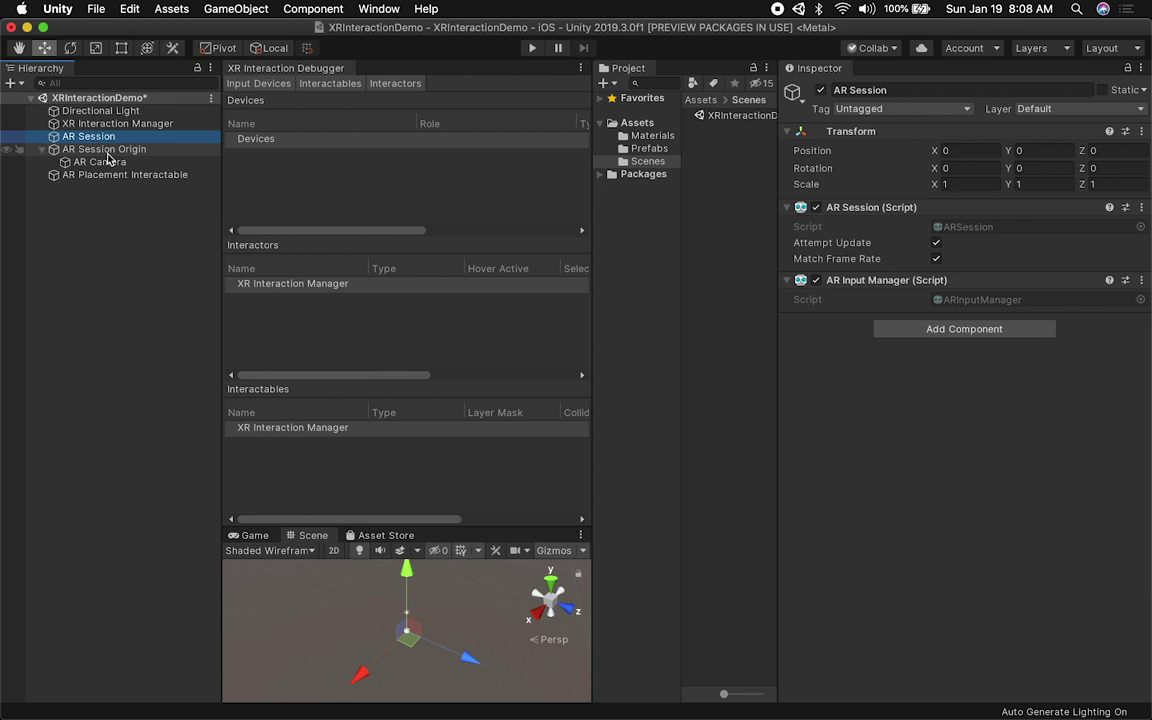
click(116, 252)
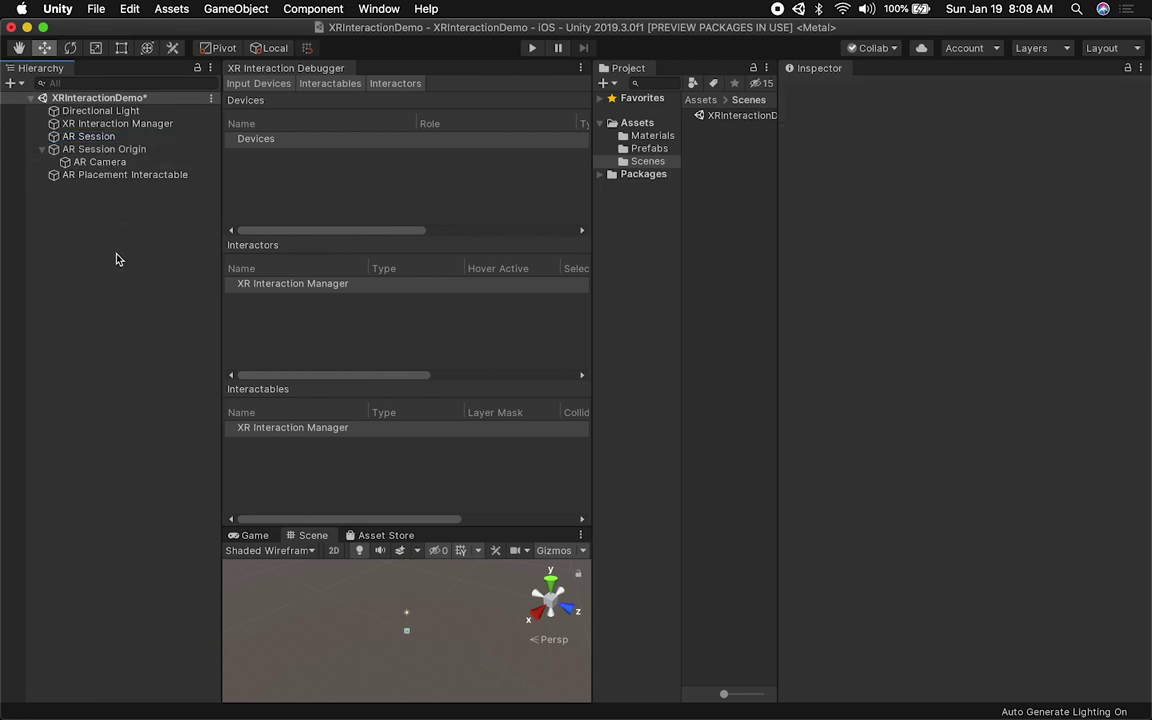
click(96, 9)
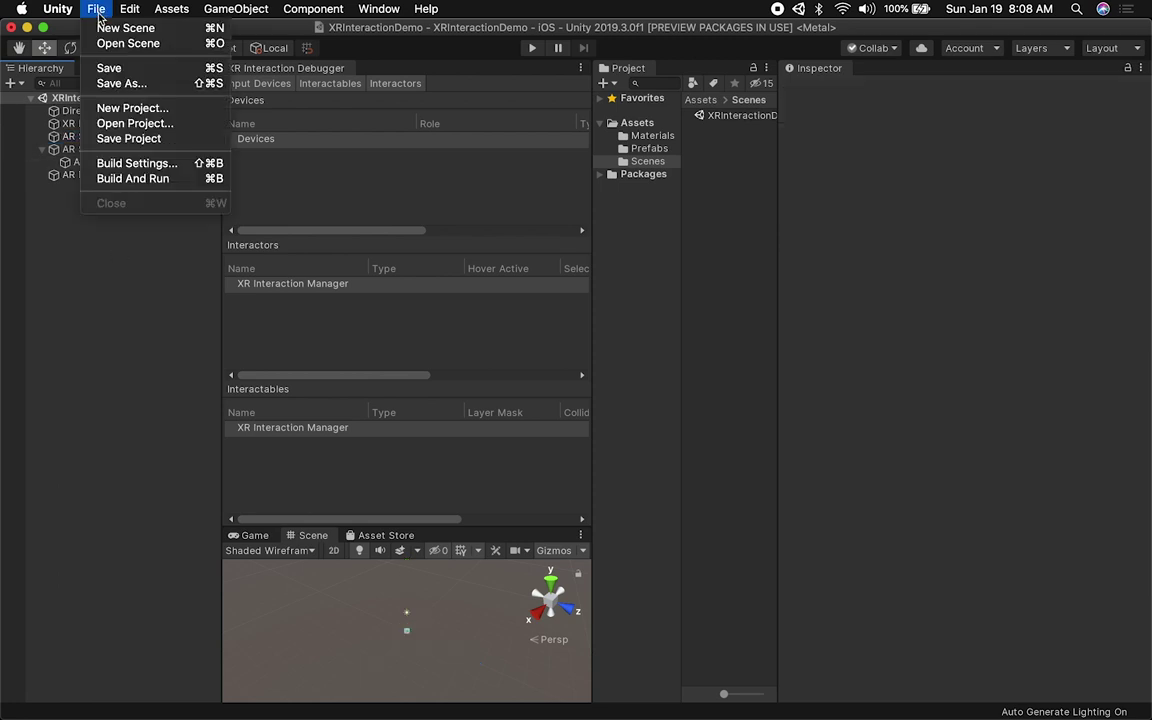
- Build the iOS project to the XRDemo1 folder on the Desktop
click(116, 163)
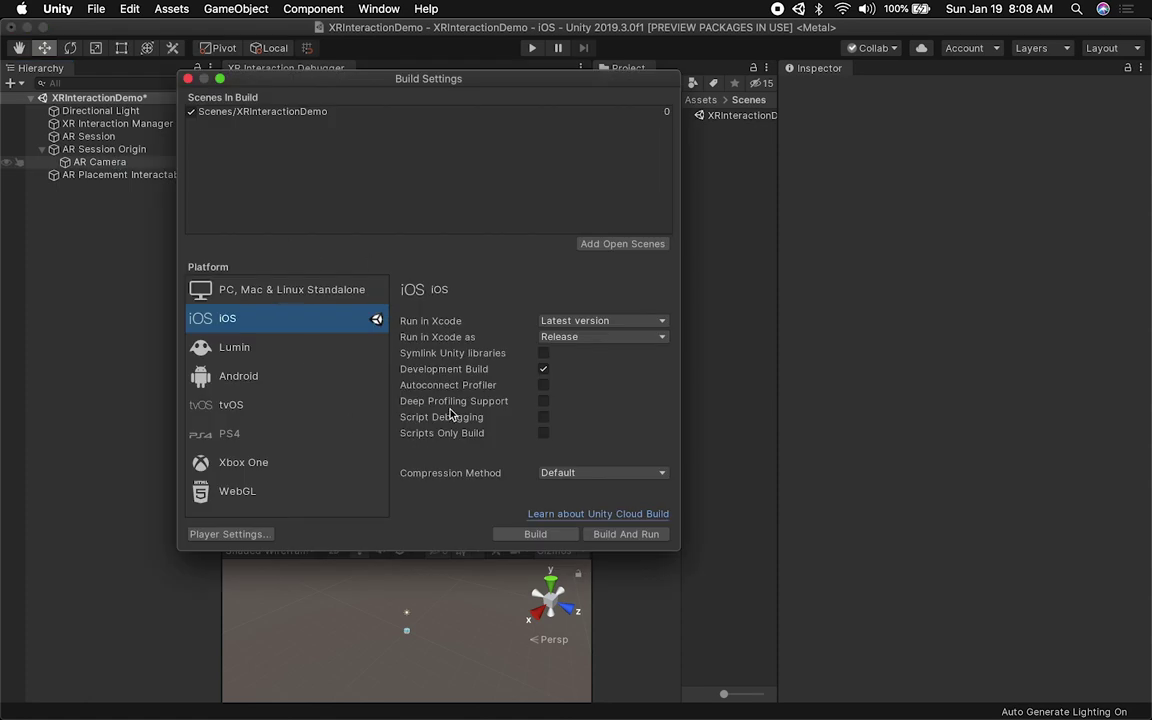
click(535, 533)
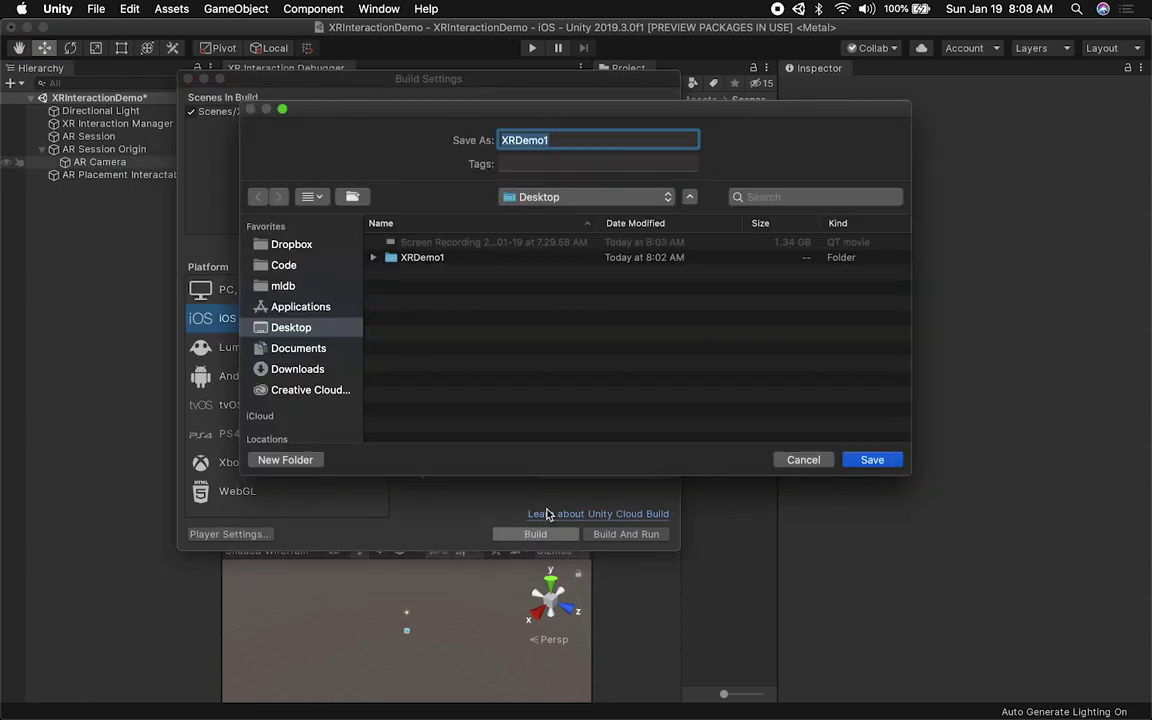
click(872, 460)
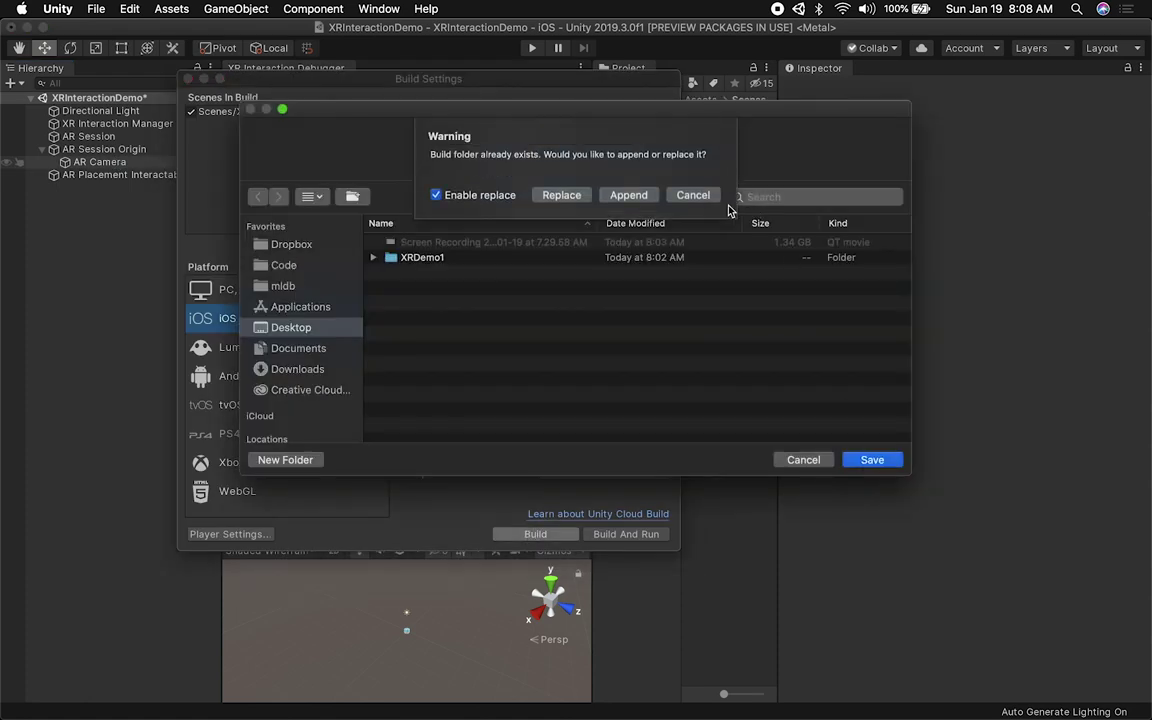